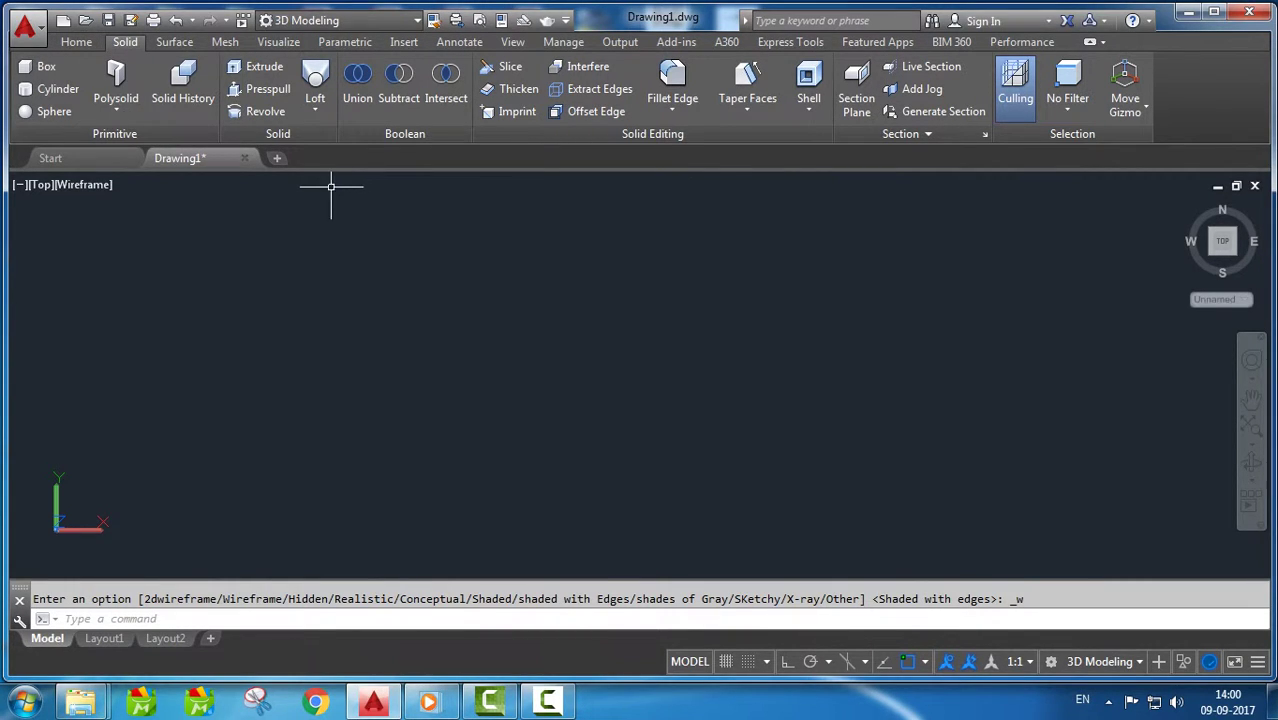
# Step: Draw a circle from the Home tab's 2D drawing tools
pyautogui.click(76, 41)
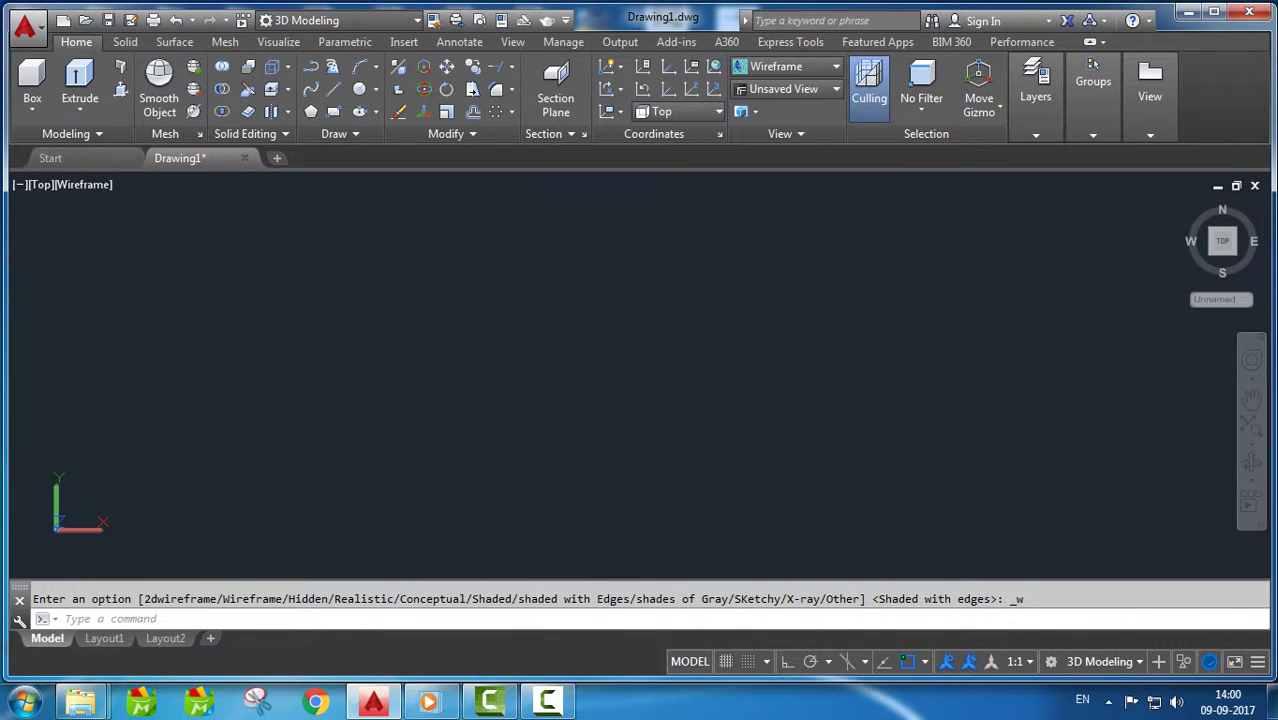
pyautogui.click(359, 88)
pyautogui.click(593, 376)
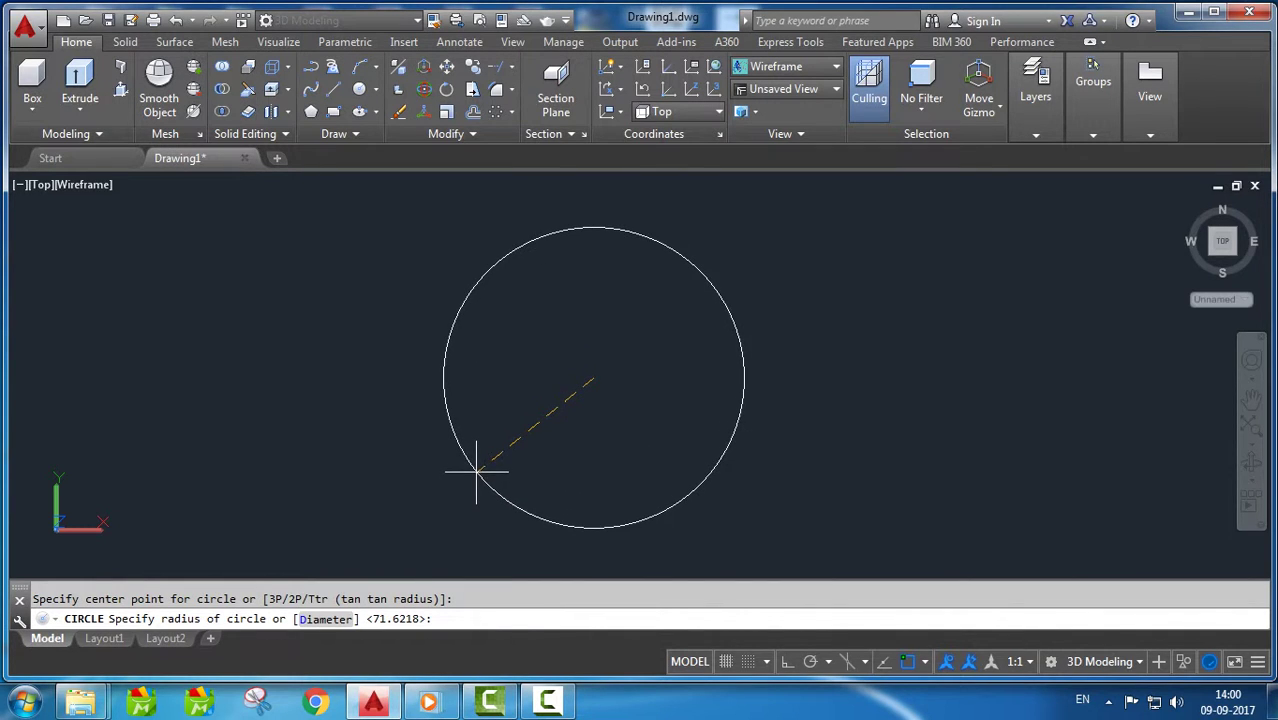
pyautogui.click(476, 471)
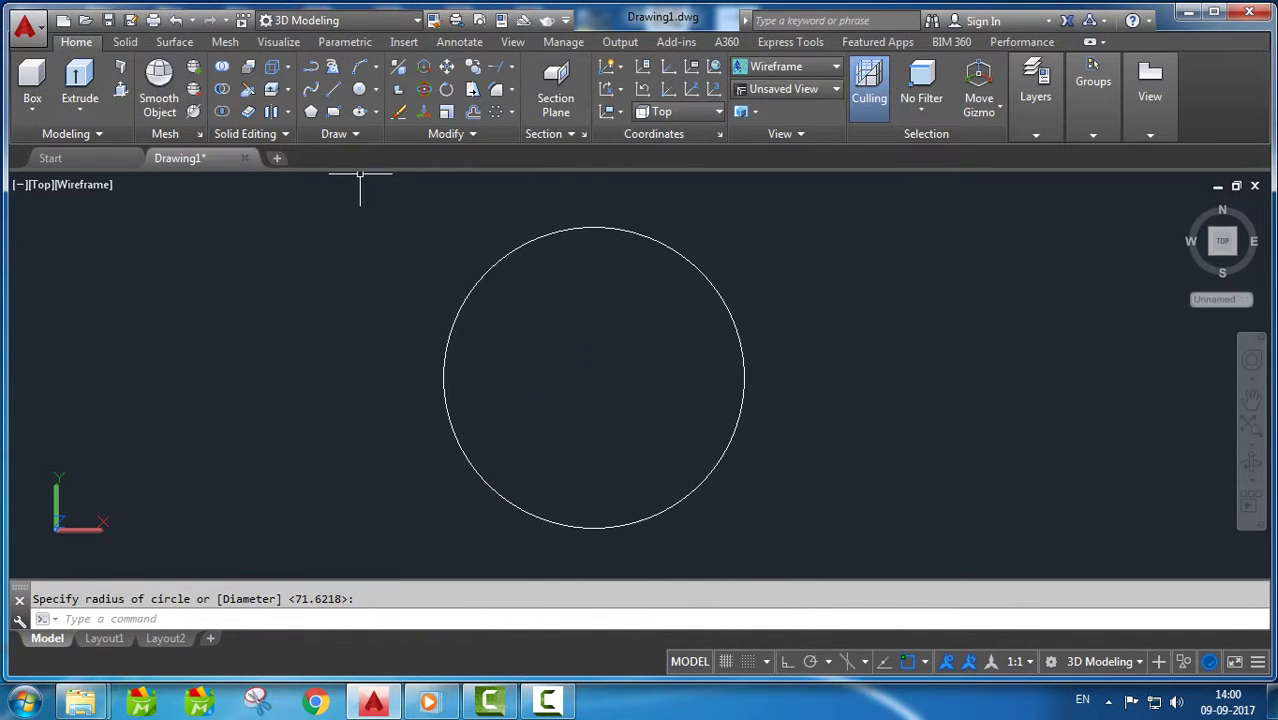
# Step: Draw a vertical line from the circle's top quadrant down to its centre
pyautogui.click(333, 89)
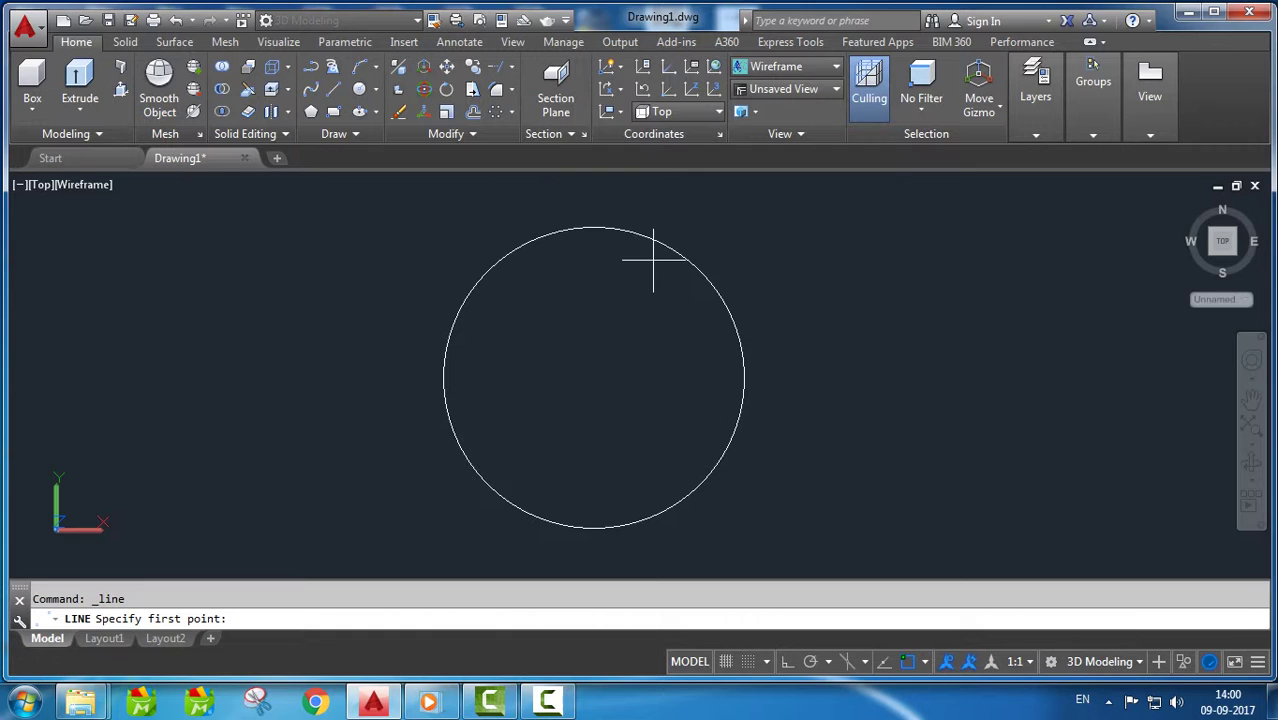
pyautogui.click(593, 228)
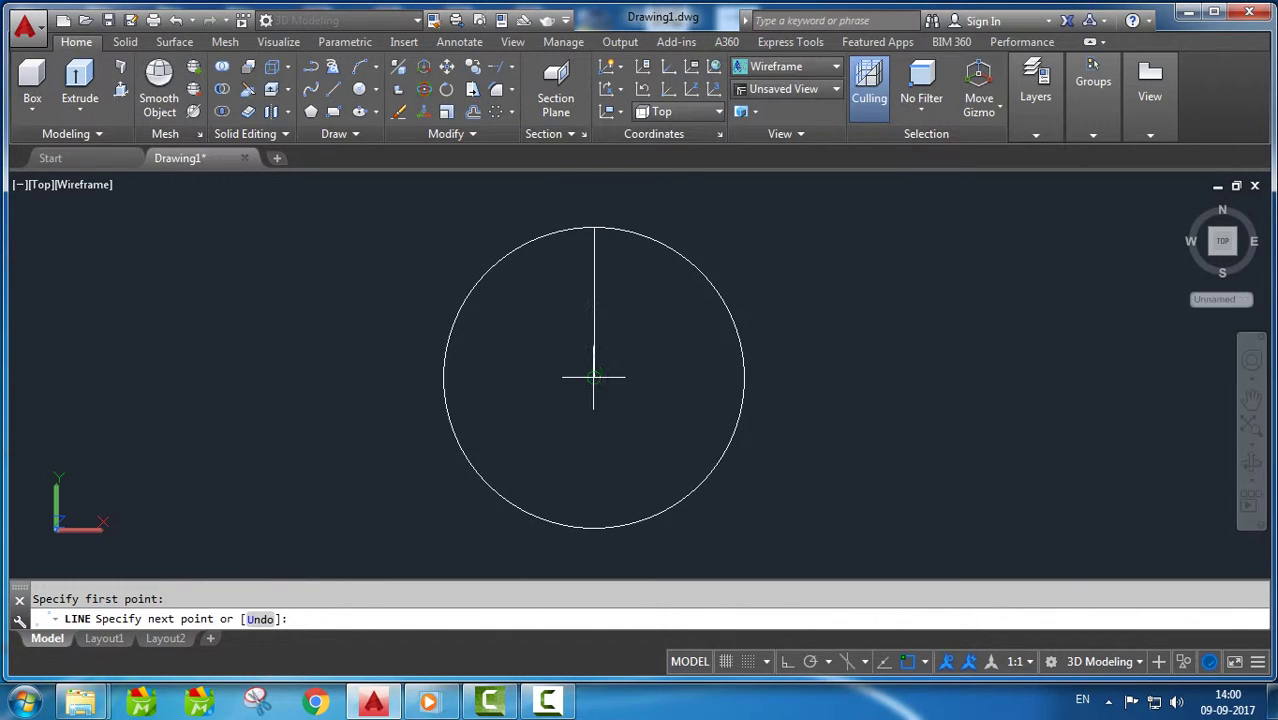
pyautogui.click(593, 376)
pyautogui.rightClick(624, 336)
pyautogui.click(662, 352)
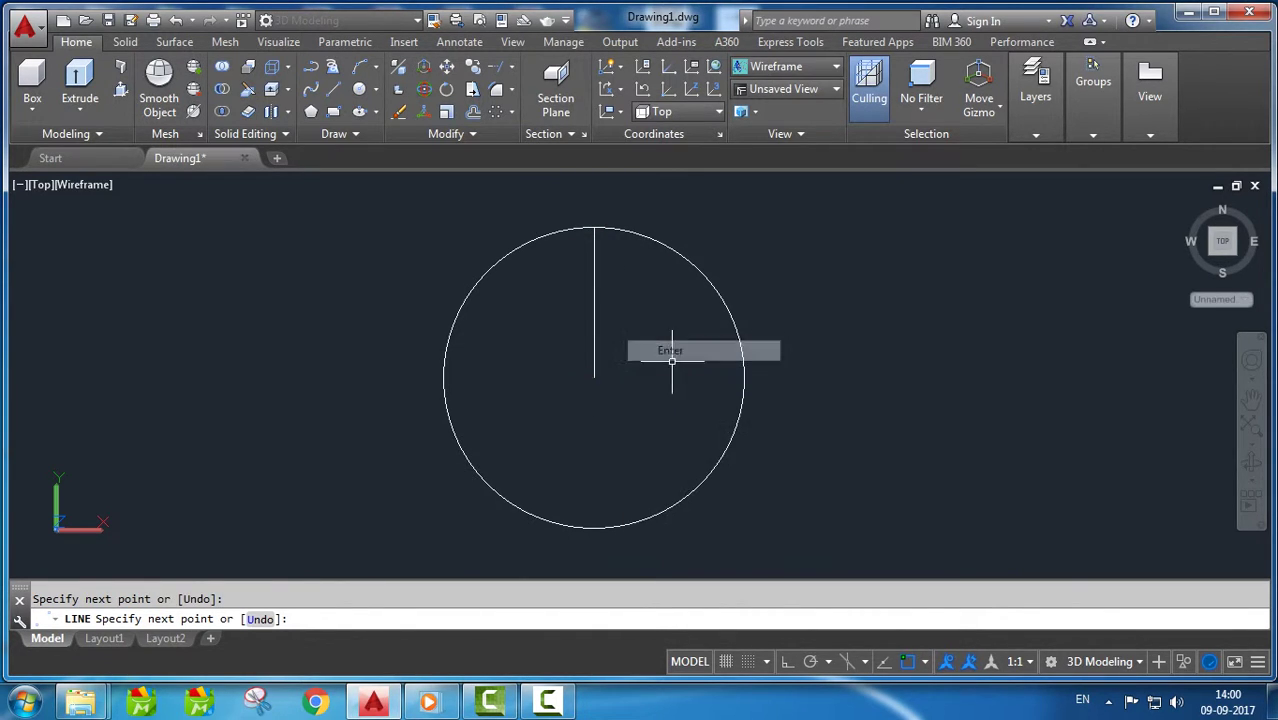
pyautogui.click(359, 89)
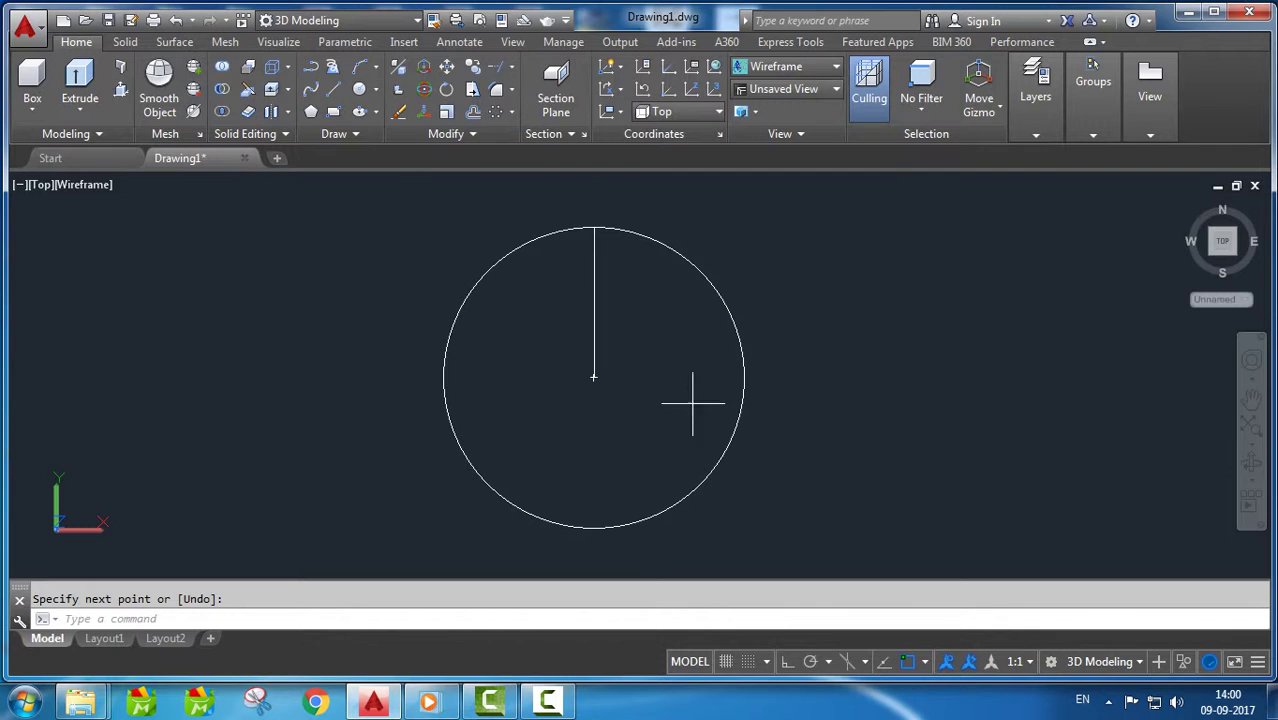
# Step: Draw a smaller concentric circle from the same centre with Osnap turned off
pyautogui.click(593, 377)
pyautogui.press('F3')
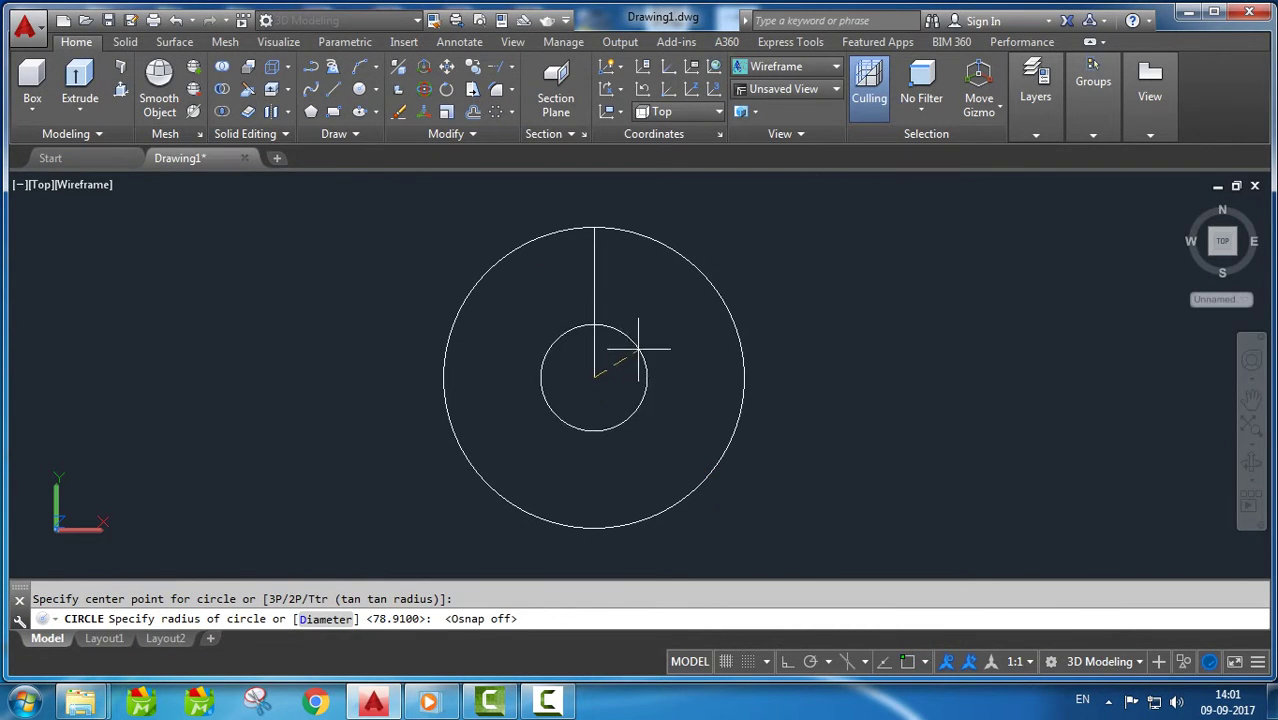
pyautogui.click(595, 249)
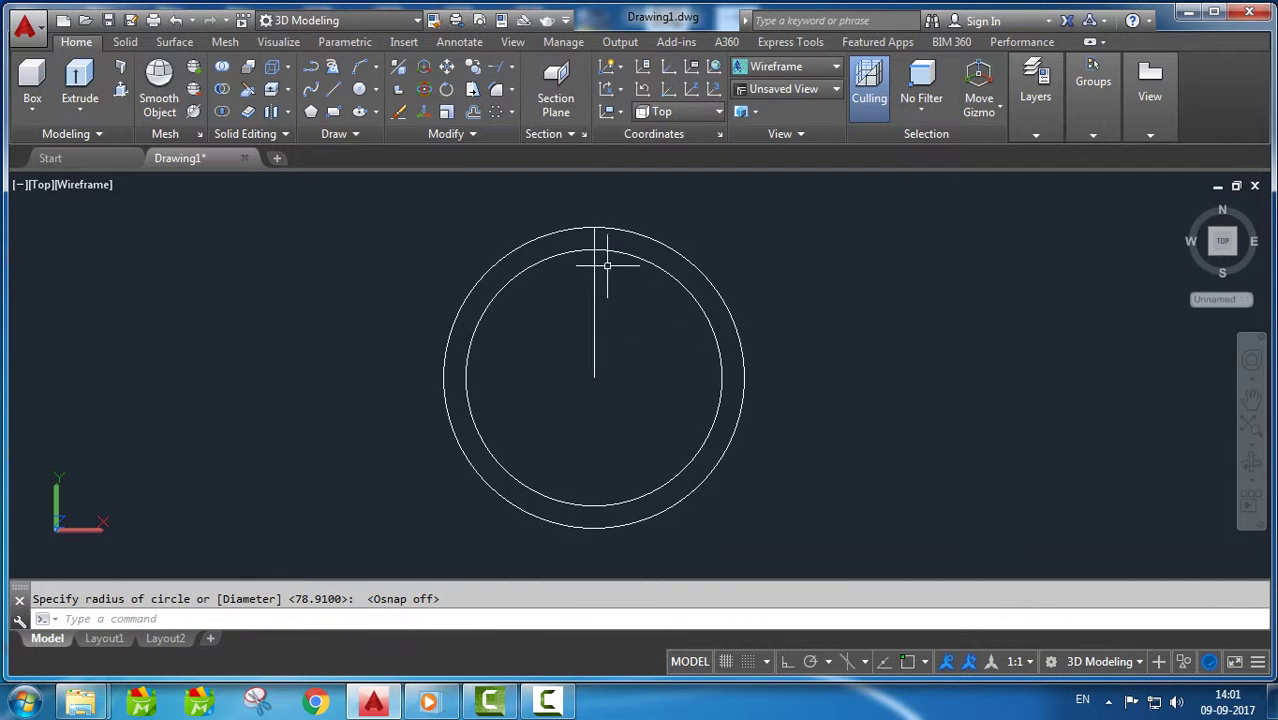
pyautogui.scroll(5, 590, 222)
pyautogui.scroll(-2, 605, 240)
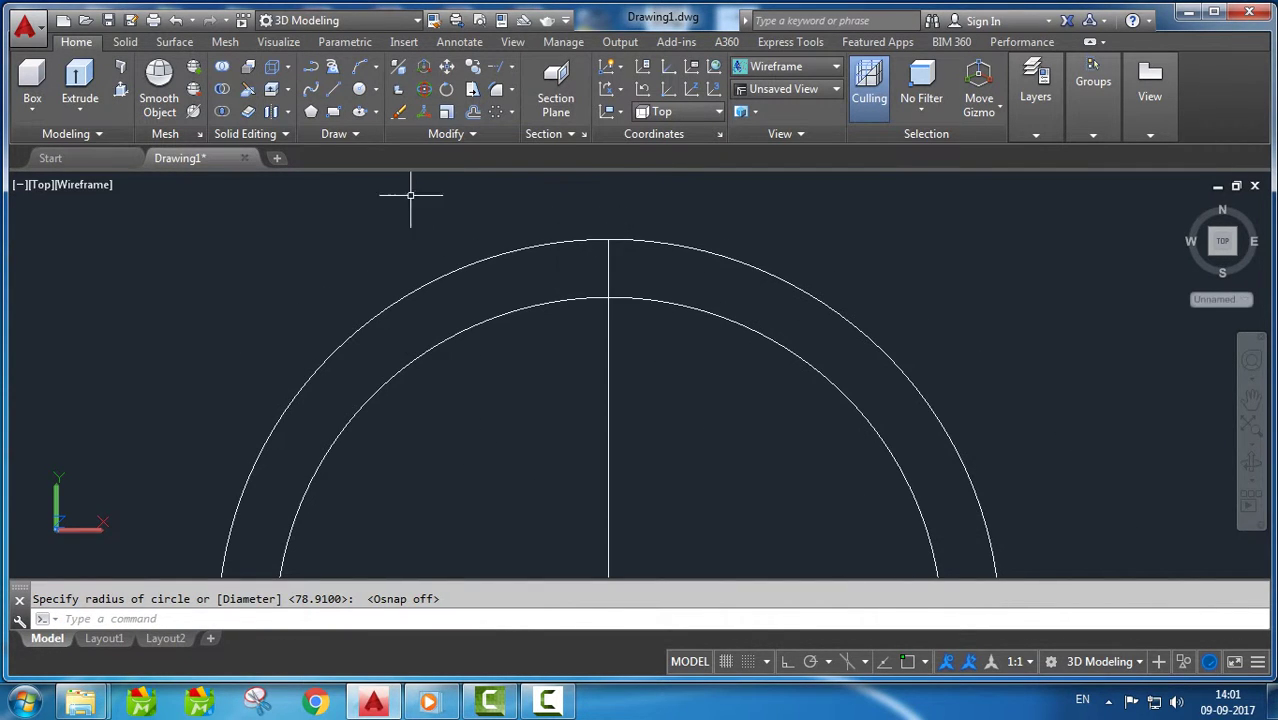
pyautogui.scroll(1, 593, 222)
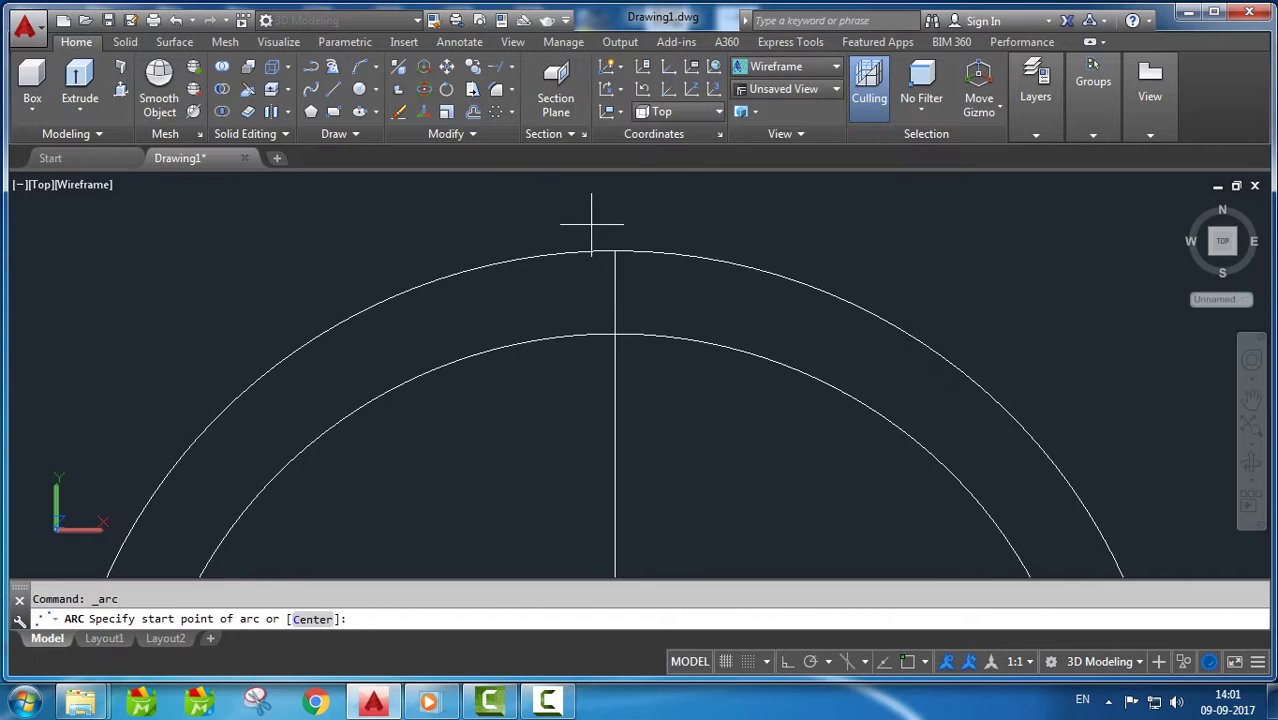
# Step: Draw a 3-point arc crossing both circles just left of the vertical line
pyautogui.click(597, 228)
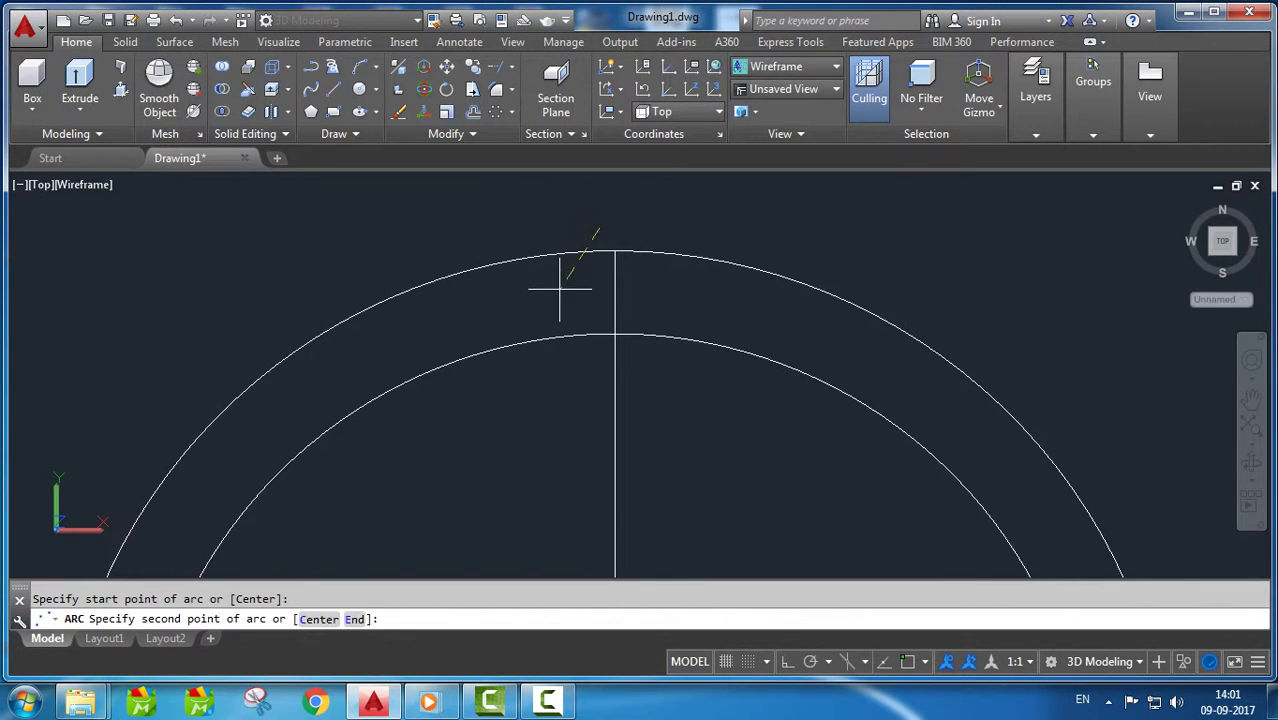
pyautogui.press('Escape')
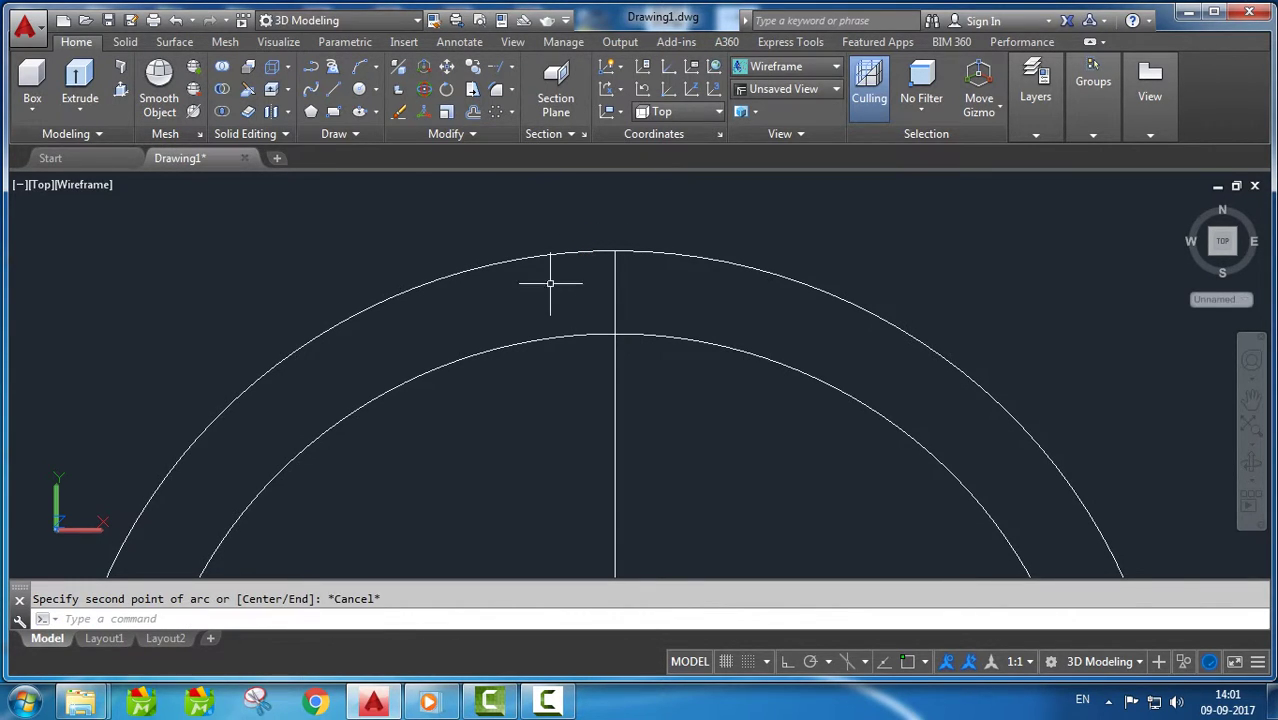
pyautogui.click(359, 66)
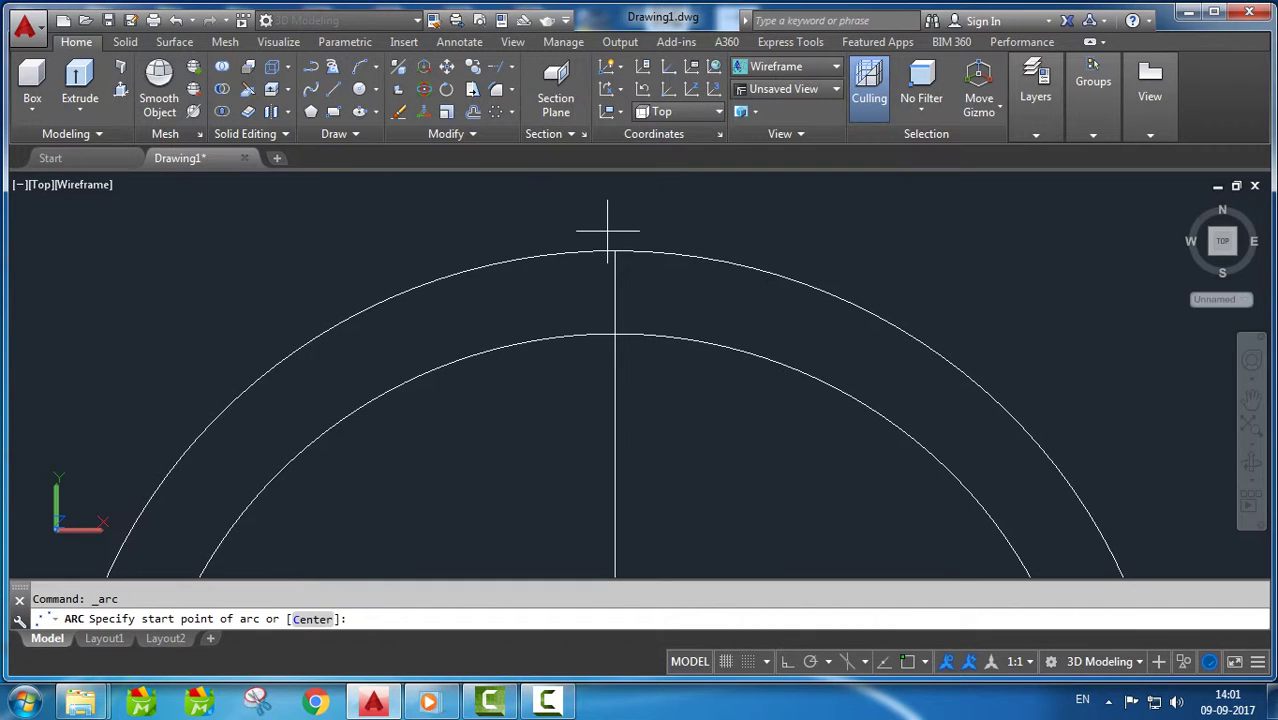
pyautogui.click(604, 234)
pyautogui.click(580, 285)
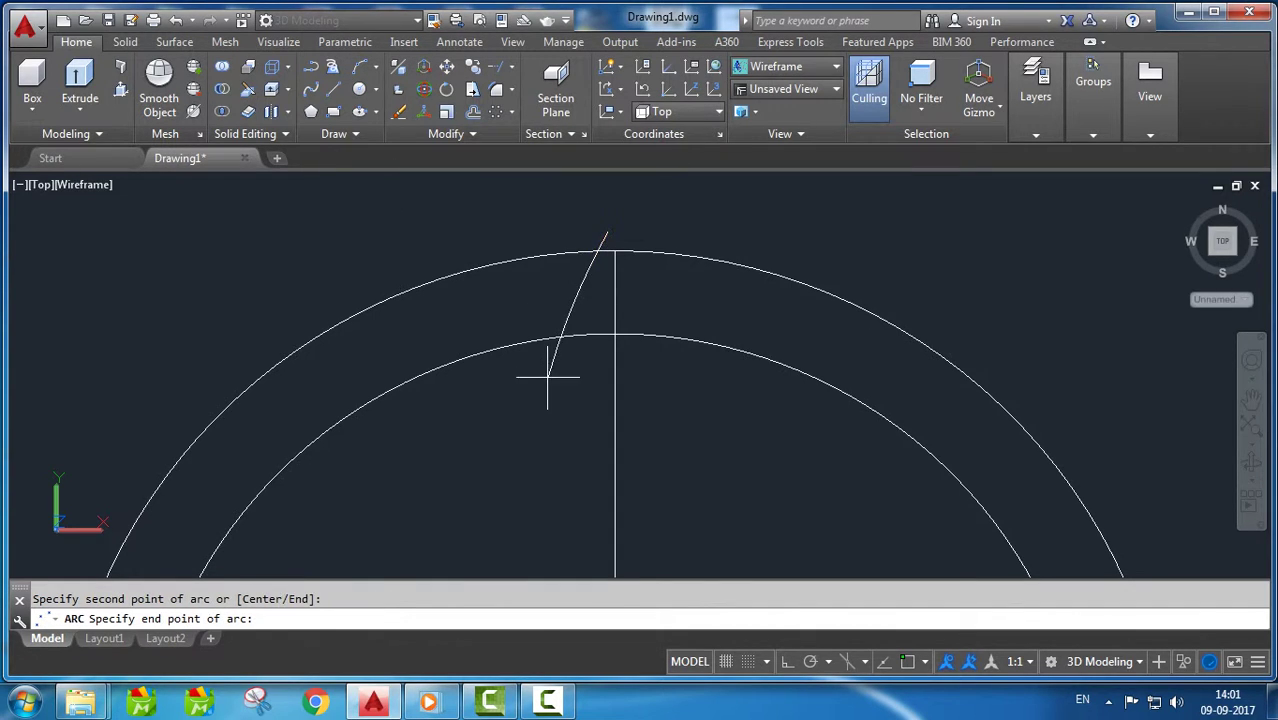
pyautogui.click(561, 397)
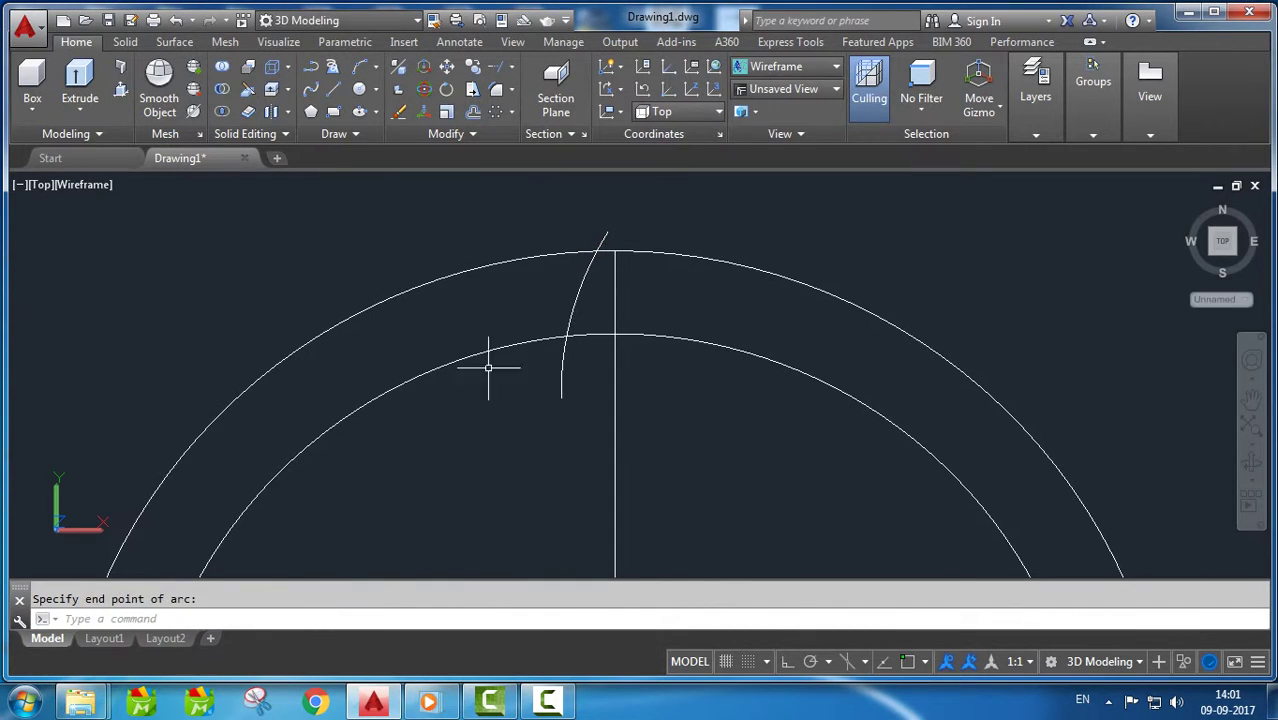
# Step: Mirror the arc across the vertical line, keeping the original arc
pyautogui.write('MIRROR')
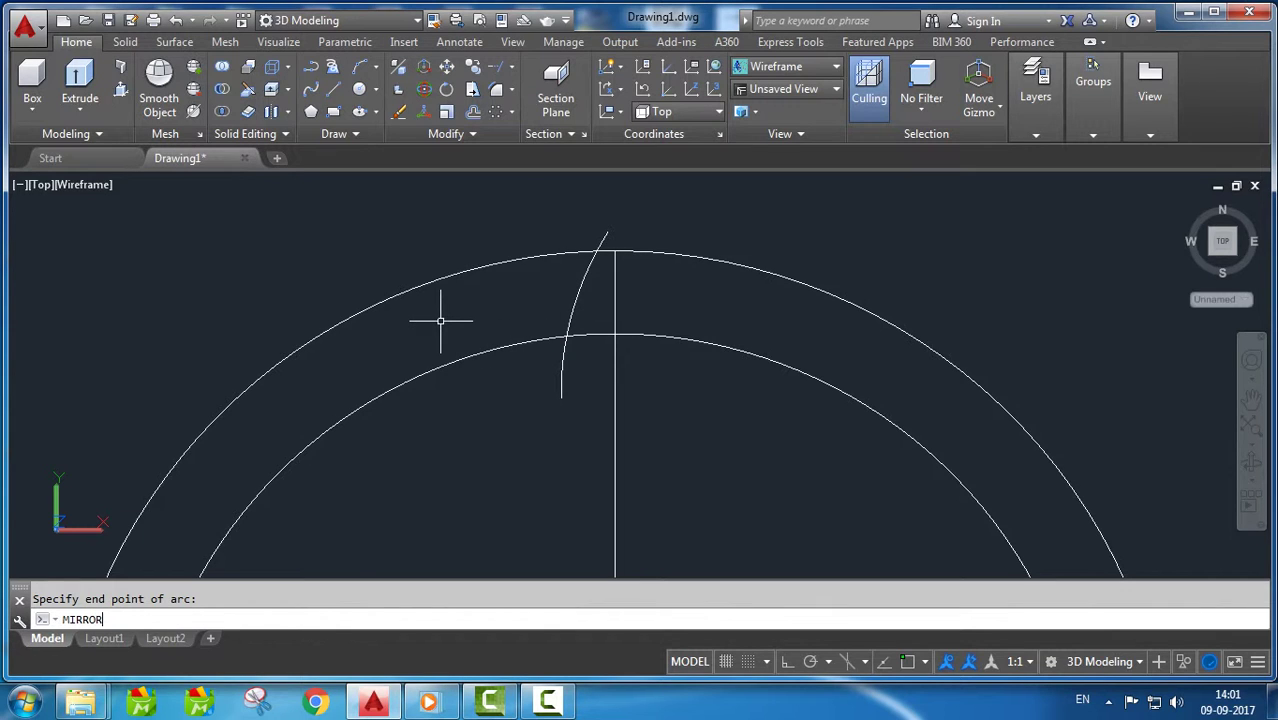
pyautogui.press('Return')
pyautogui.click(574, 300)
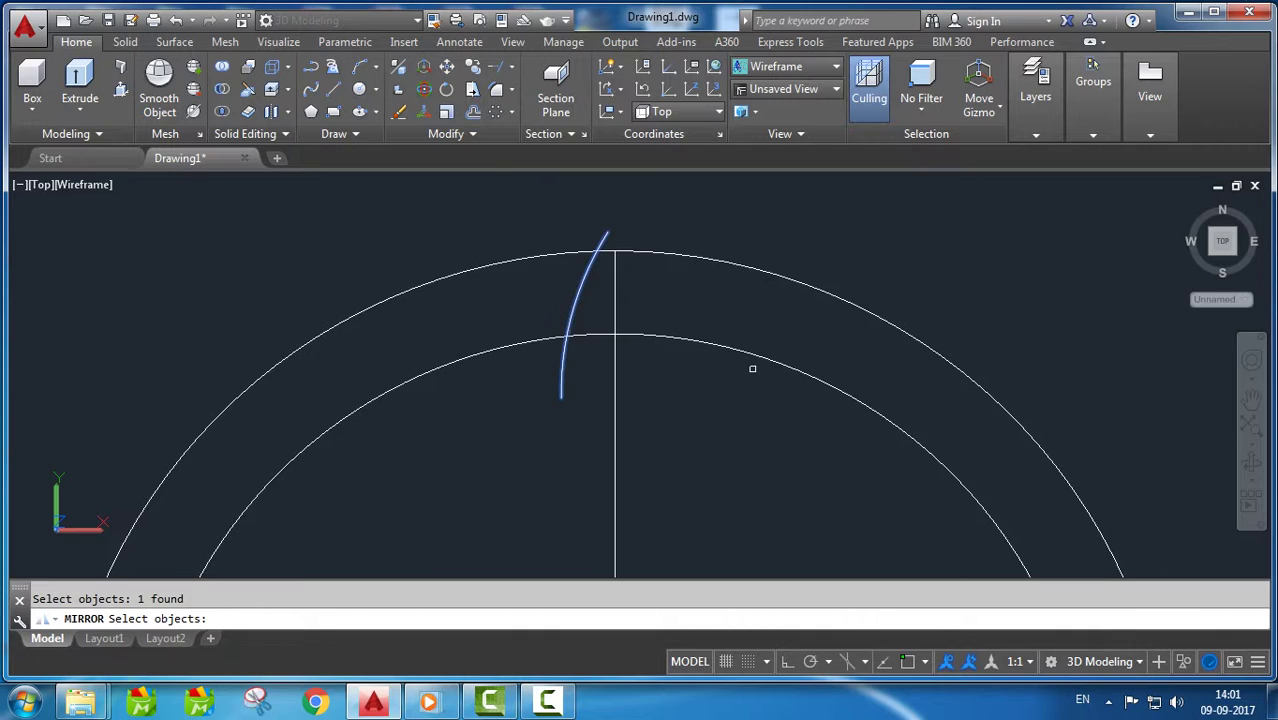
pyautogui.press('Return')
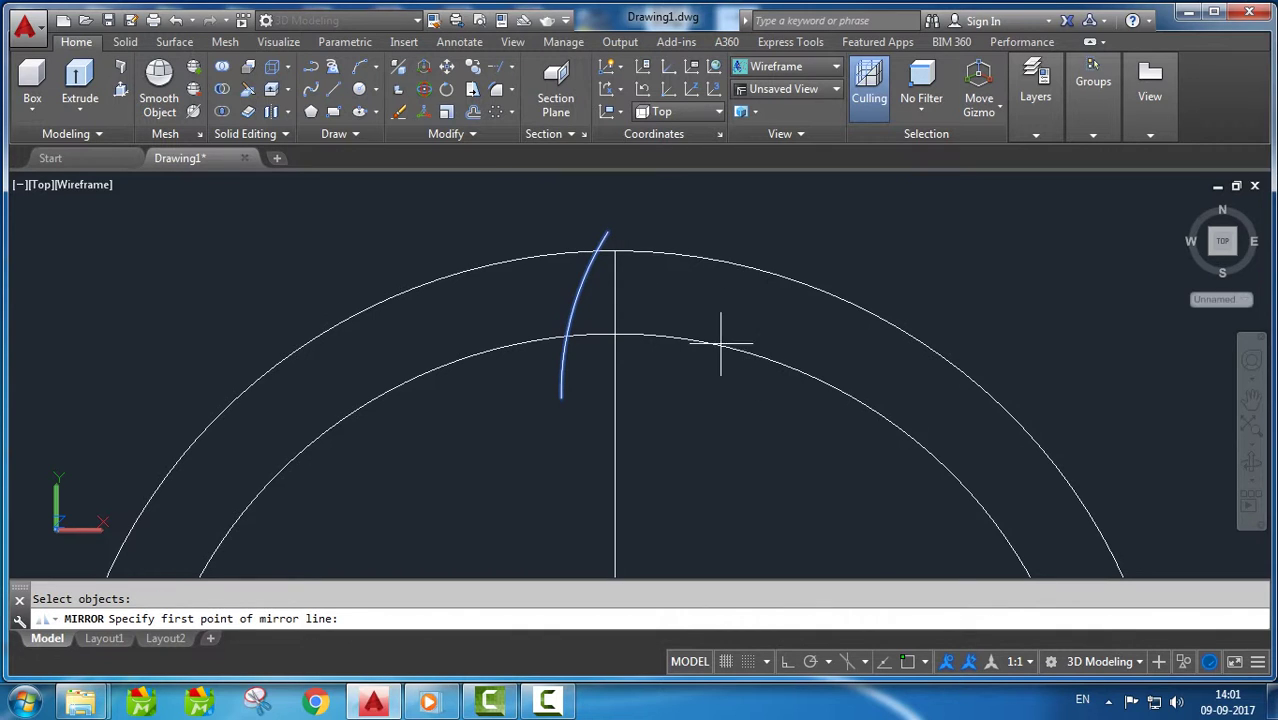
pyautogui.press('F3')
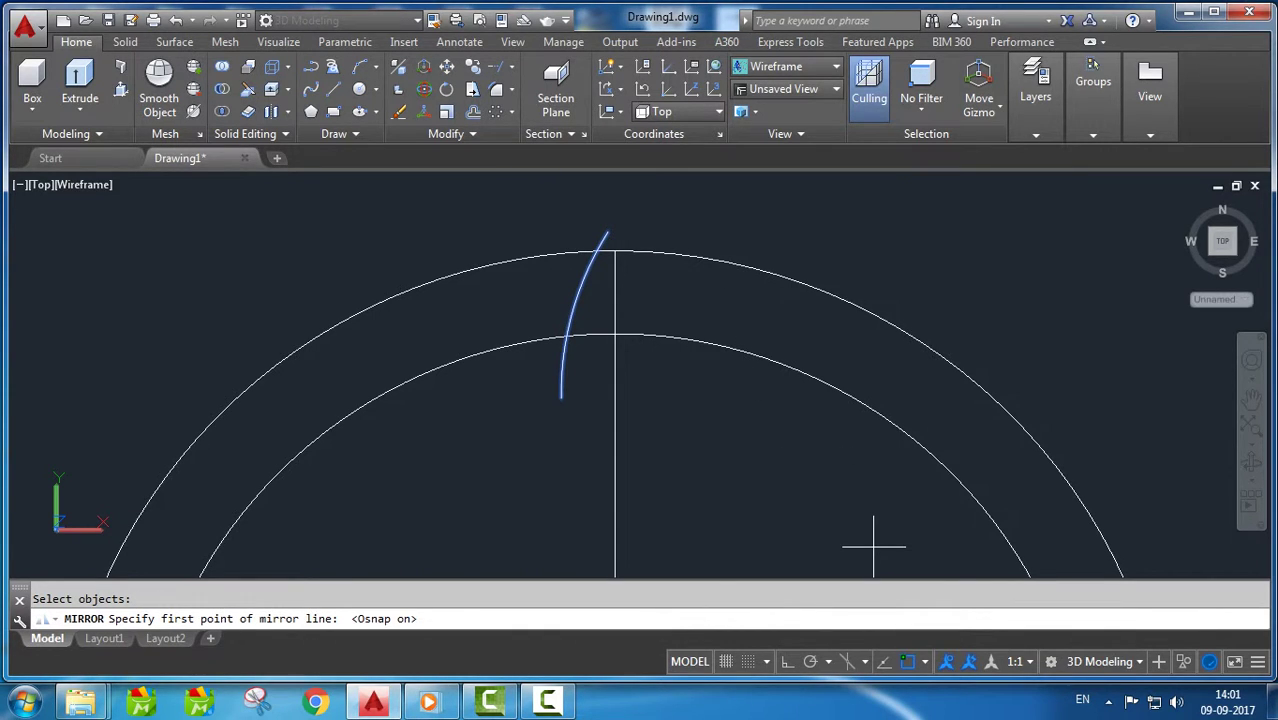
pyautogui.click(615, 251)
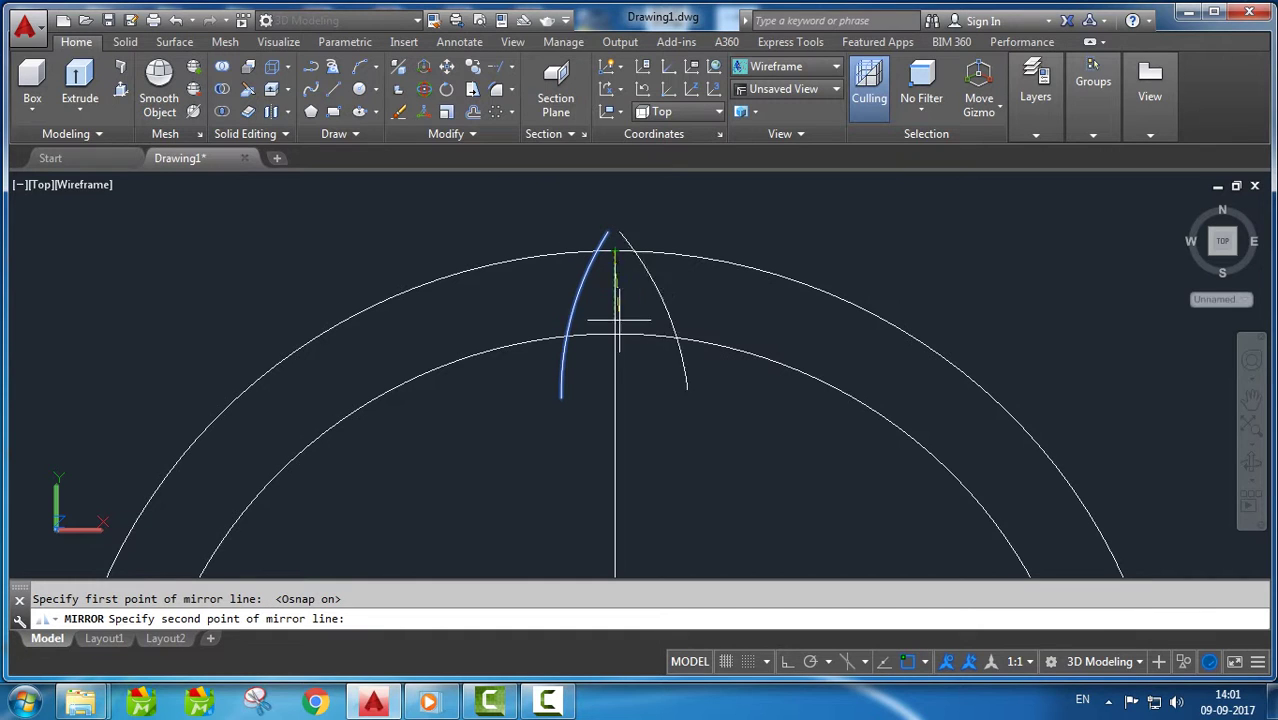
pyautogui.click(616, 342)
pyautogui.press('Return')
pyautogui.write('TRIM')
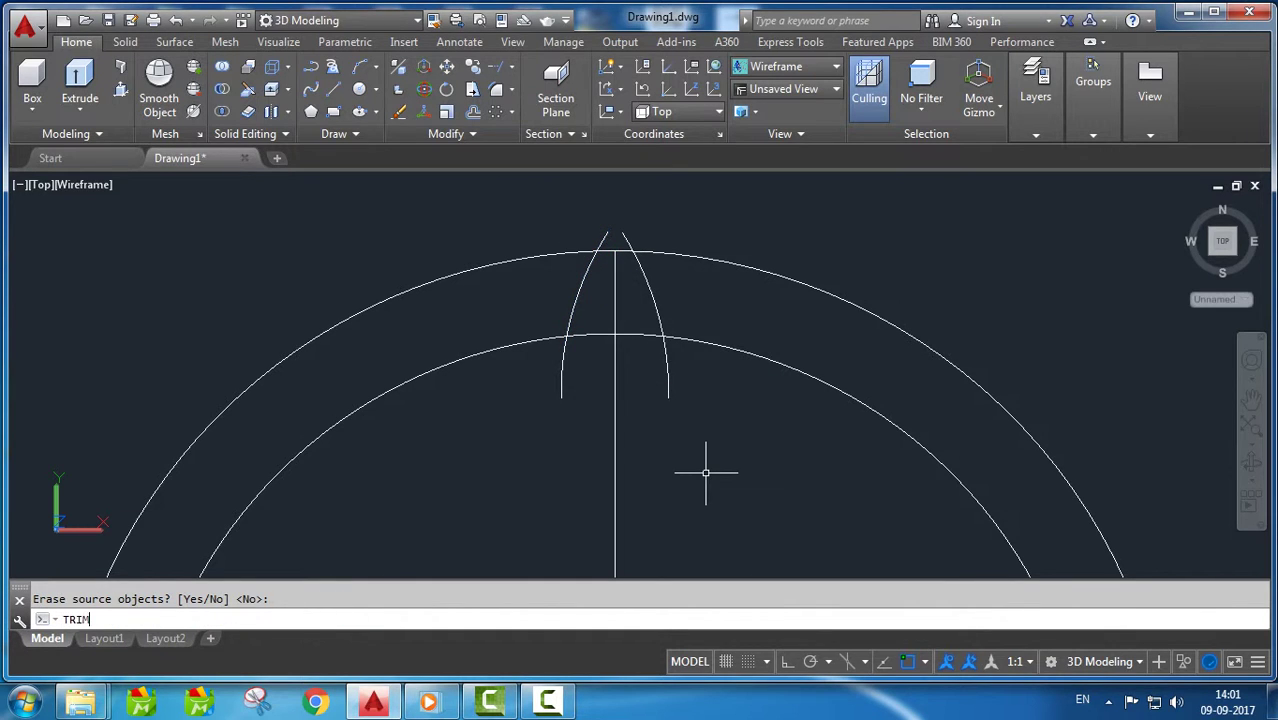
# Step: Trim the arc ends and the outer and inner circle pieces around the tooth
pyautogui.press('Return')
pyautogui.press('Return')
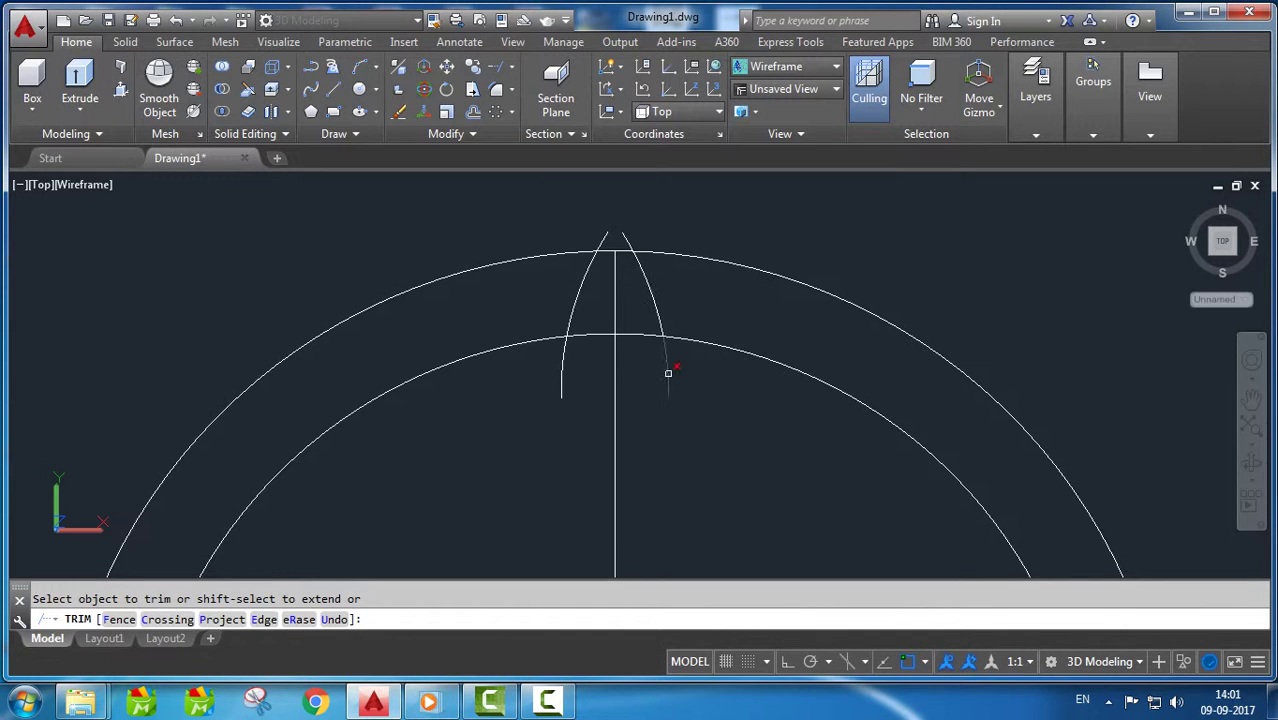
pyautogui.click(563, 354)
pyautogui.scroll(-1, 675, 246)
pyautogui.click(675, 252)
pyautogui.scroll(-3, 719, 245)
pyautogui.scroll(2, 705, 275)
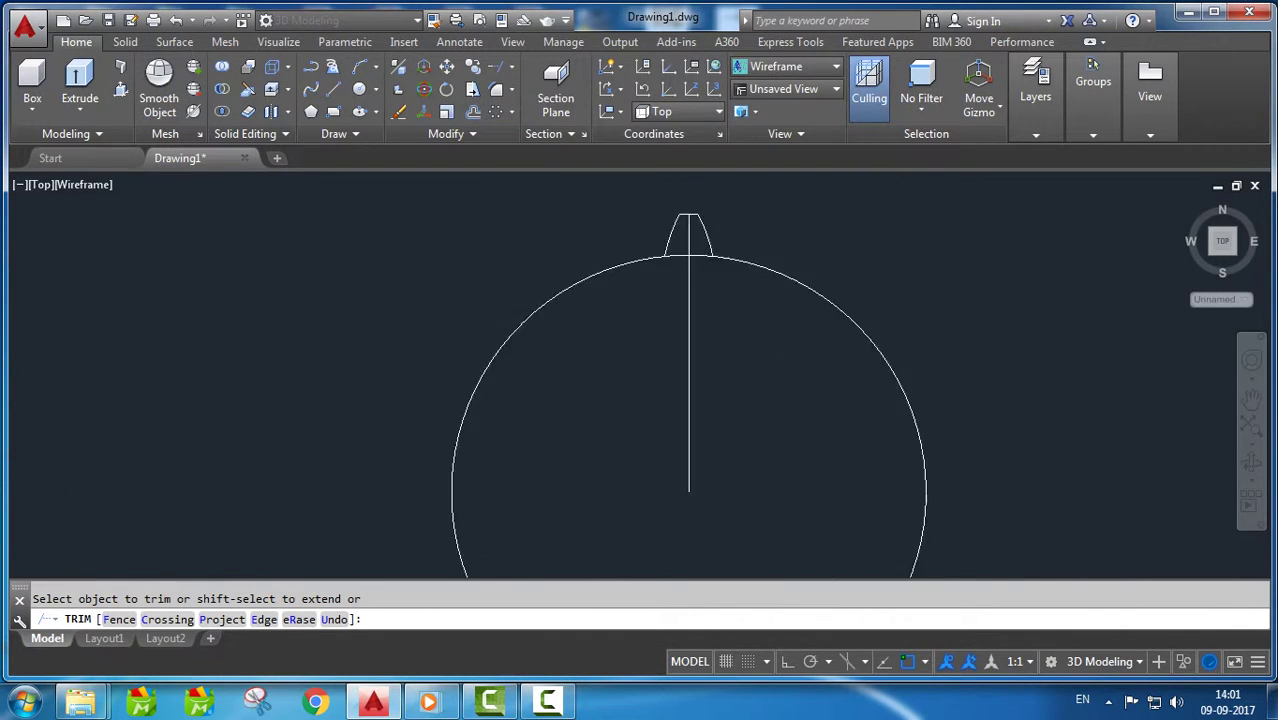
pyautogui.scroll(2, 703, 276)
pyautogui.click(676, 245)
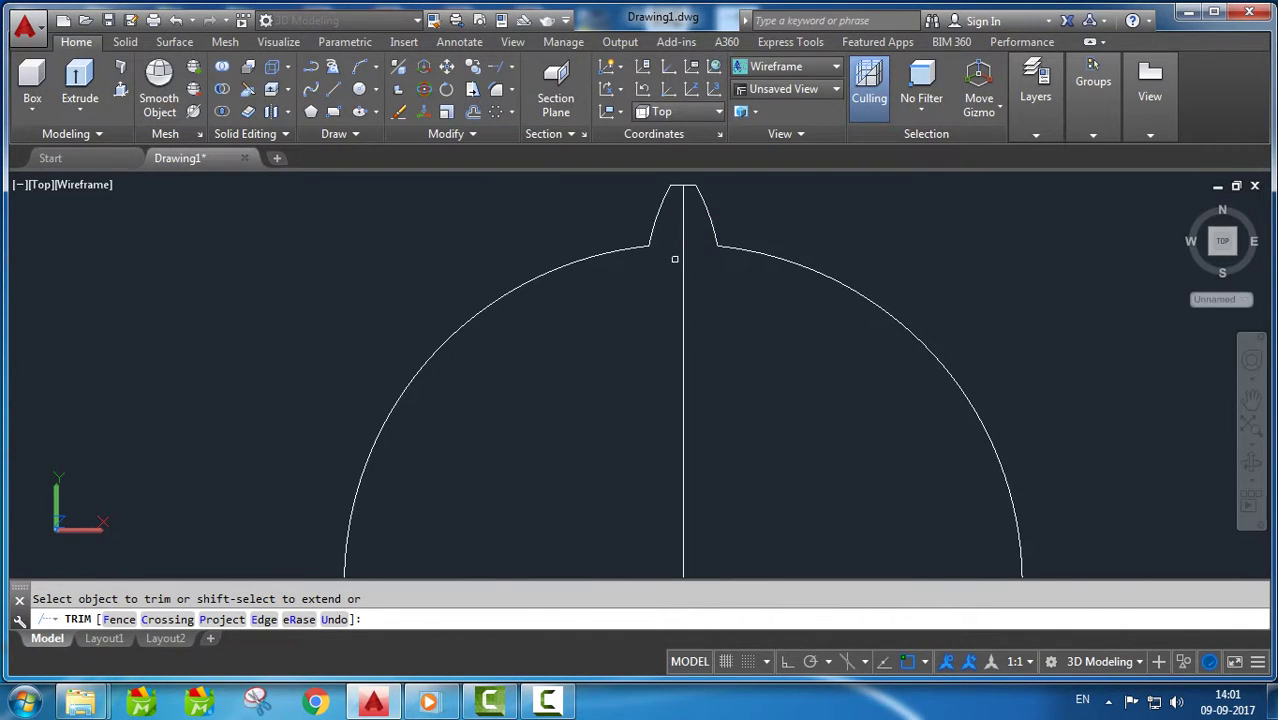
pyautogui.scroll(-4, 693, 309)
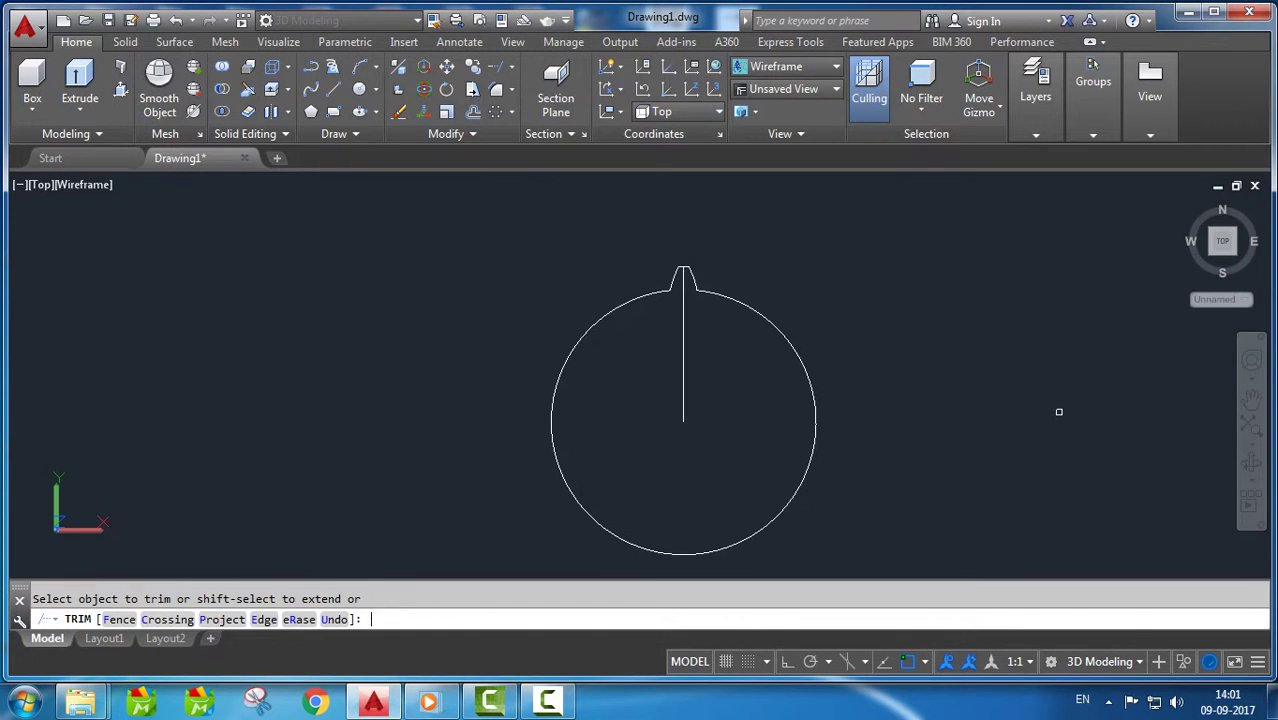
pyautogui.press('Return')
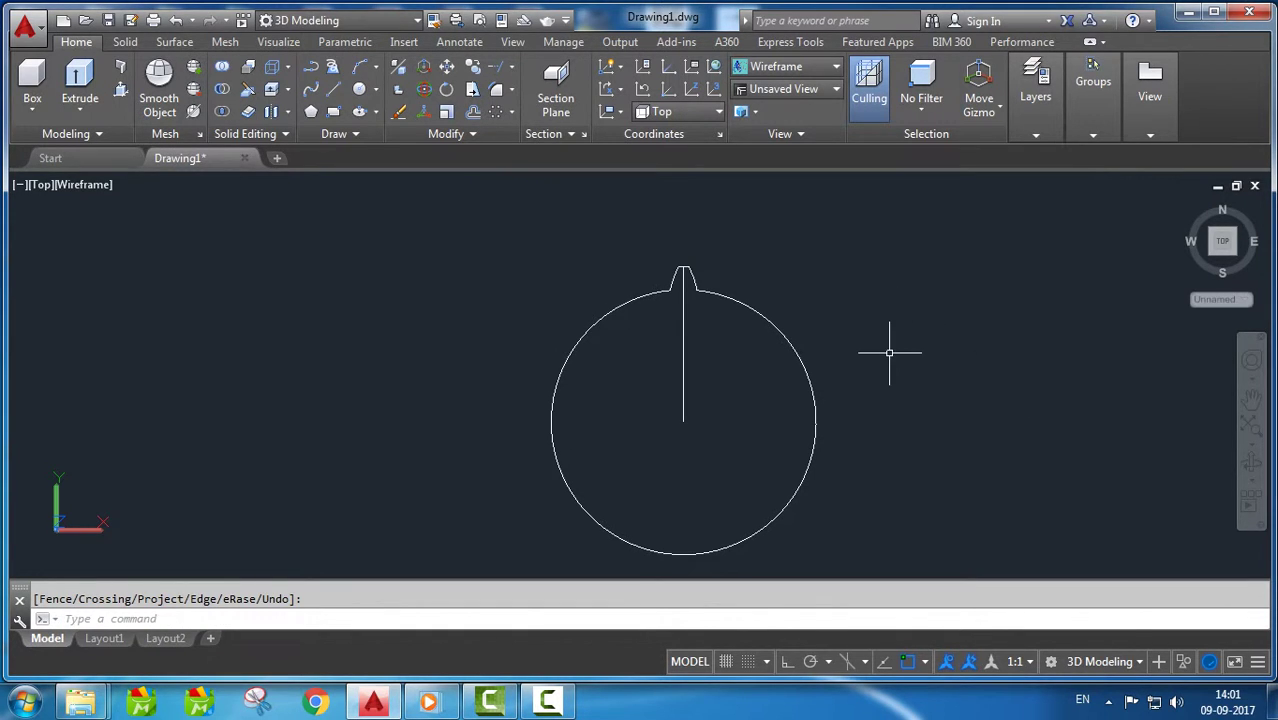
# Step: Start ARRAY and select the tooth's tip and both flanks
pyautogui.write('ARRAY')
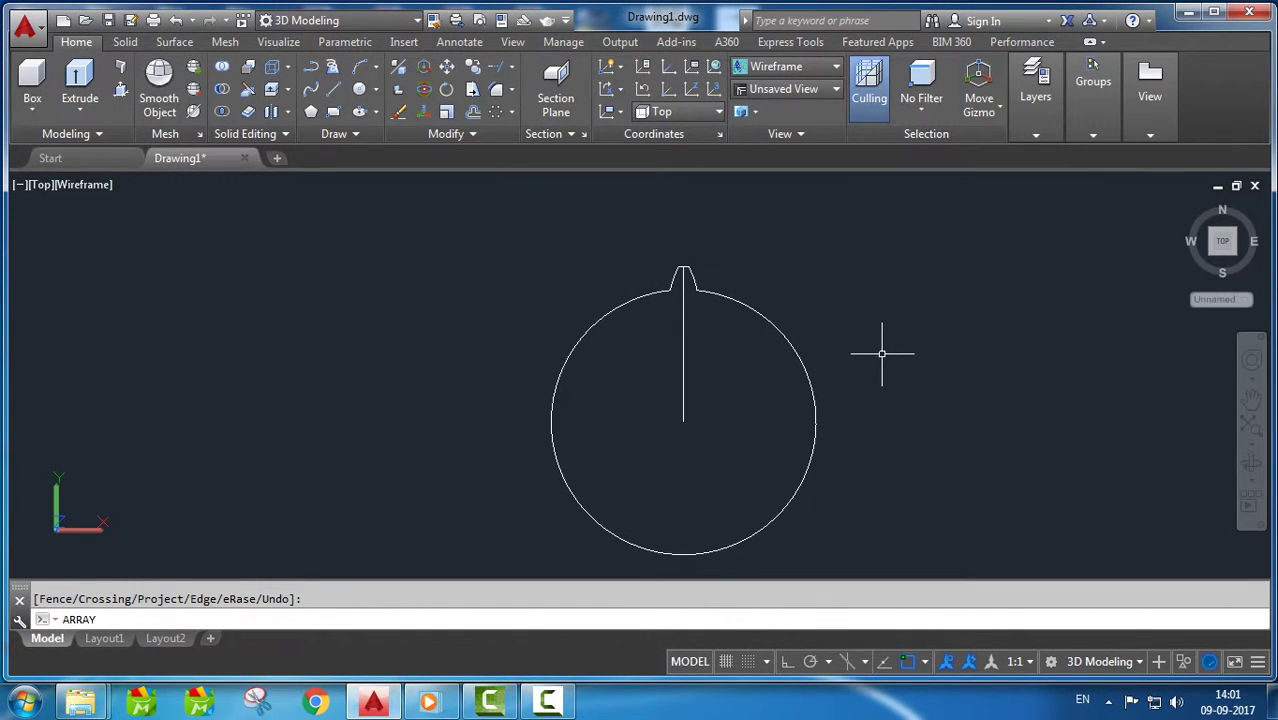
pyautogui.press('Return')
pyautogui.scroll(3, 684, 260)
pyautogui.click(770, 248)
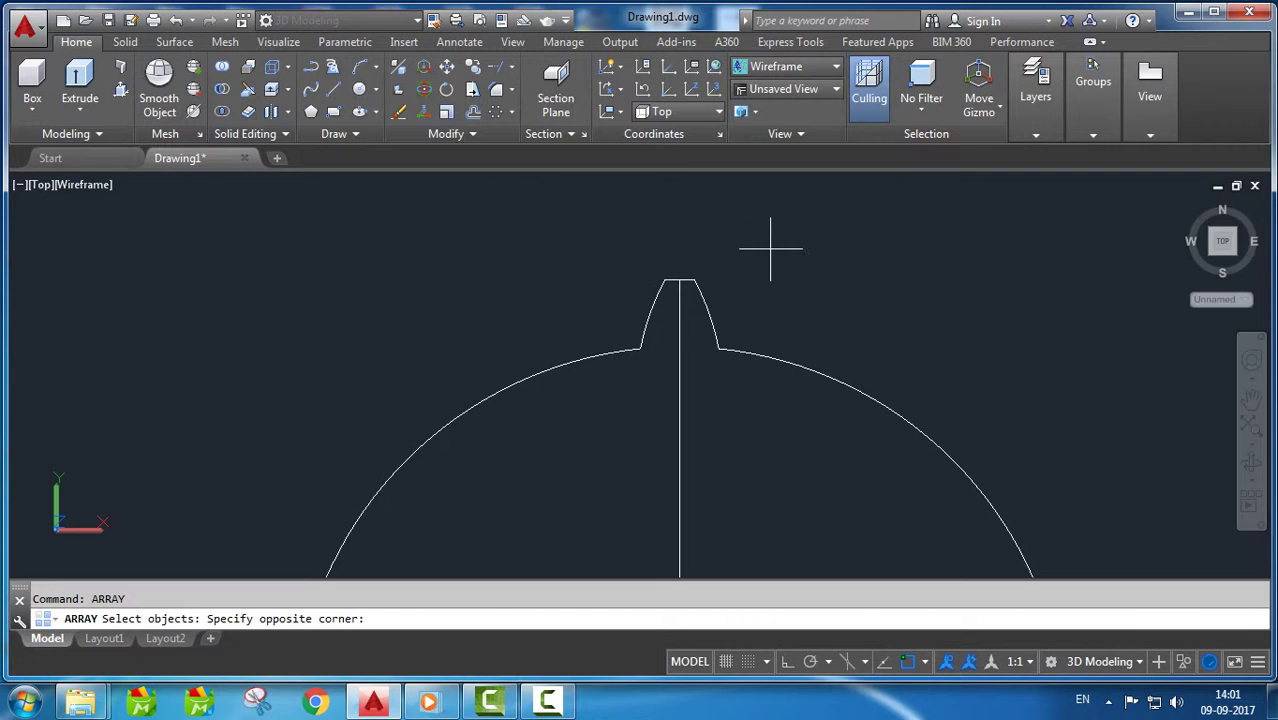
pyautogui.click(690, 289)
pyautogui.click(673, 257)
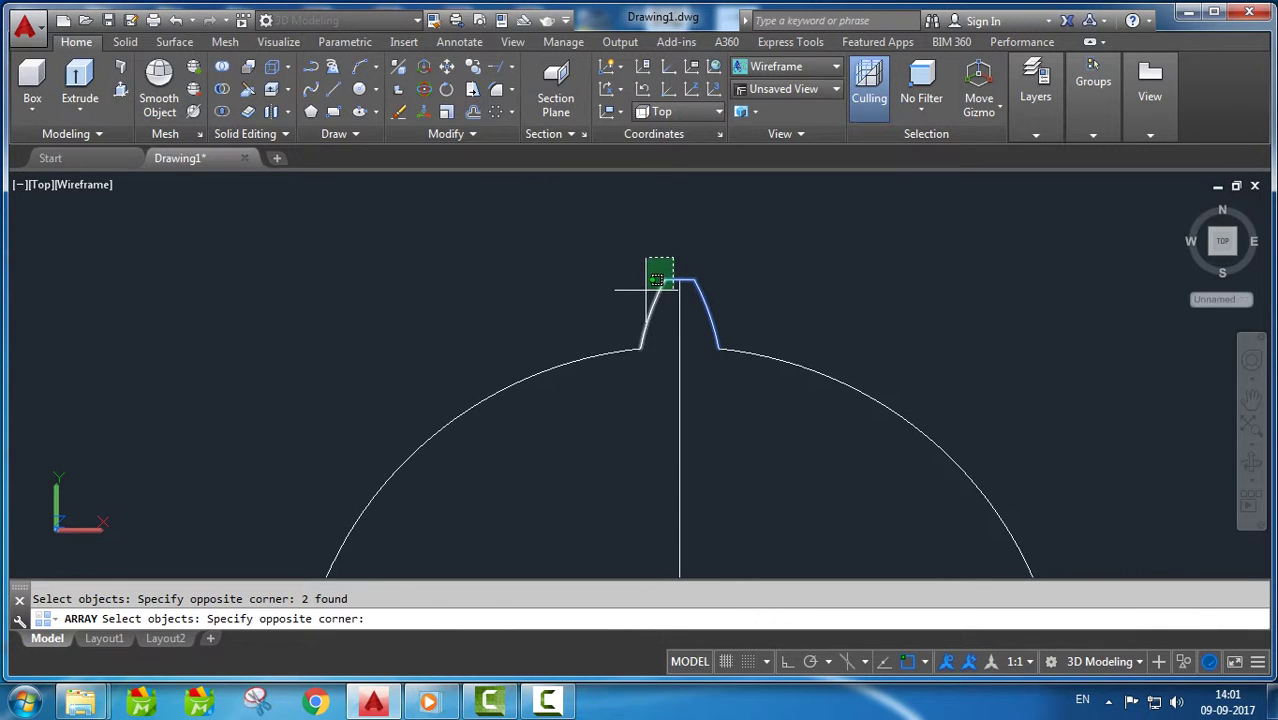
pyautogui.click(645, 292)
pyautogui.scroll(-3, 739, 248)
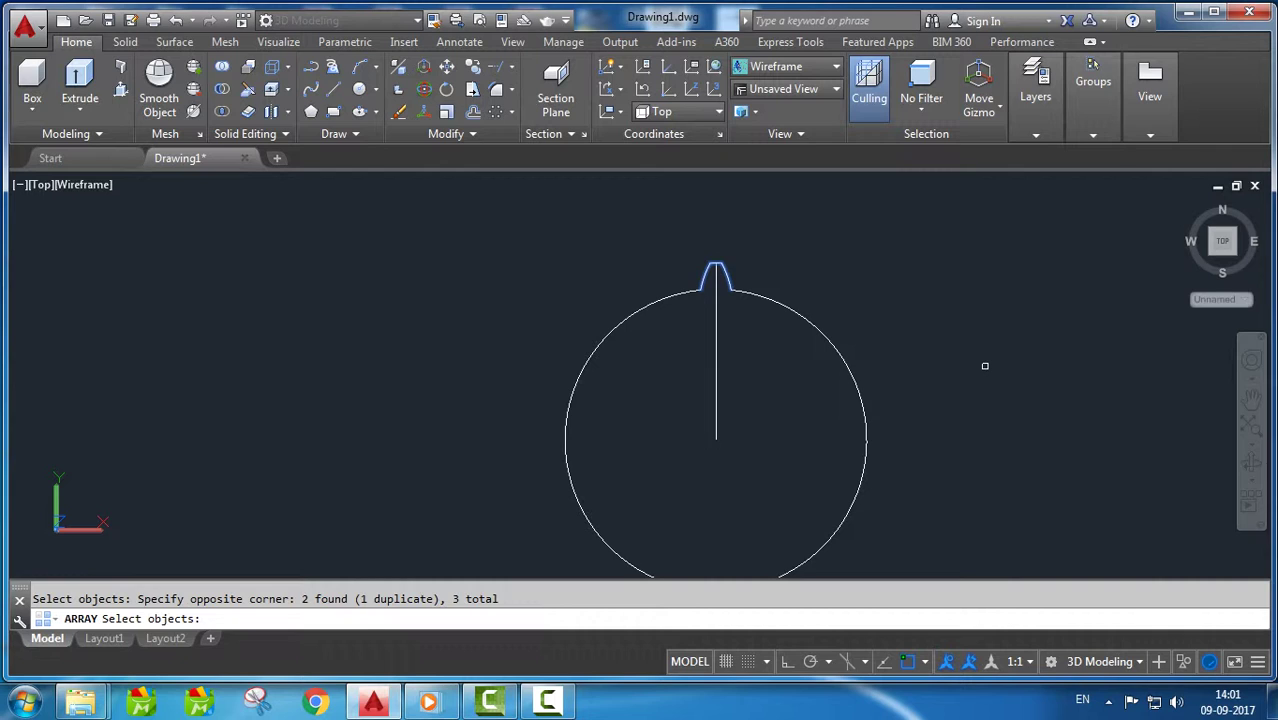
pyautogui.press('Return')
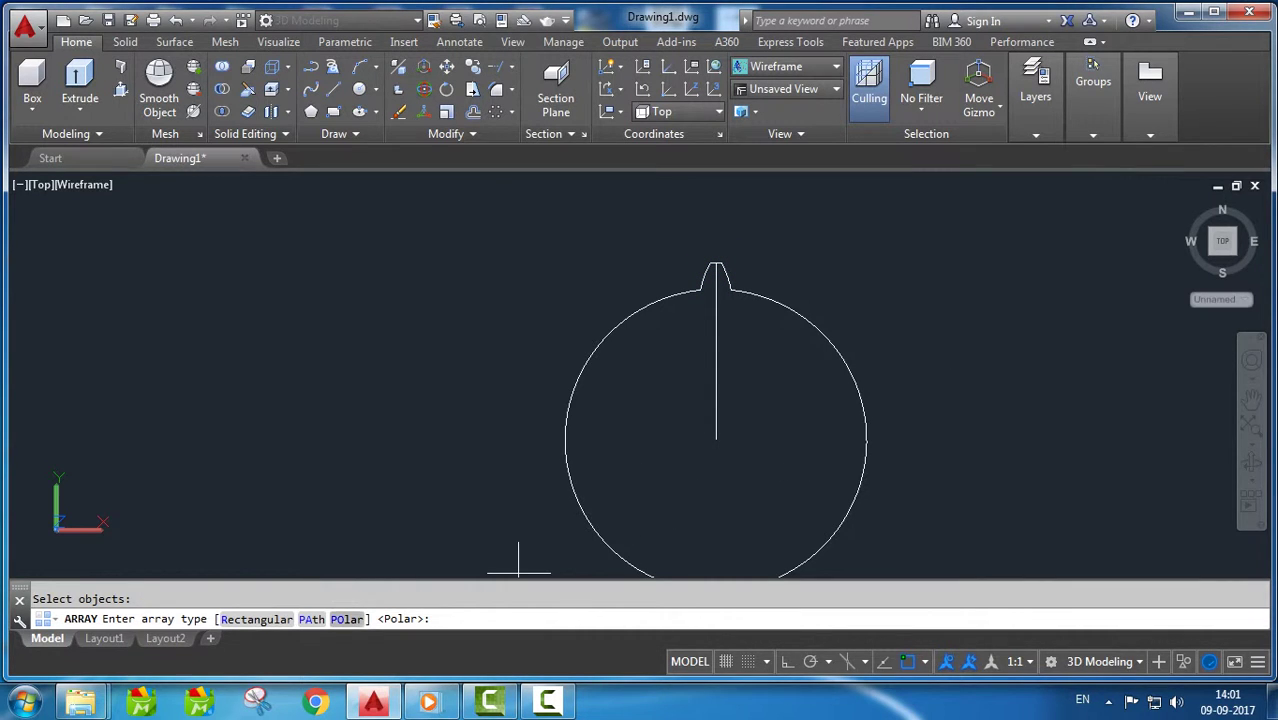
# Step: Make it a polar array of 24 items around the circle centre
pyautogui.press('Return')
pyautogui.click(715, 440)
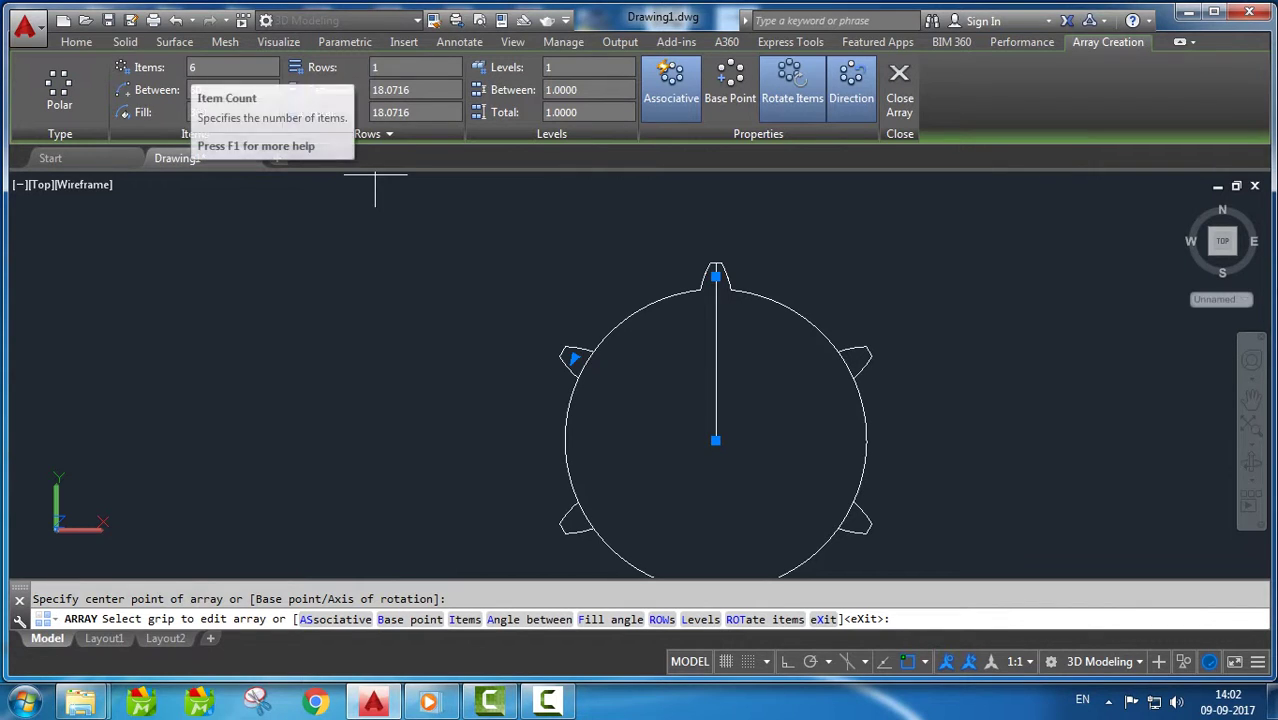
pyautogui.click(220, 67)
pyautogui.write('24')
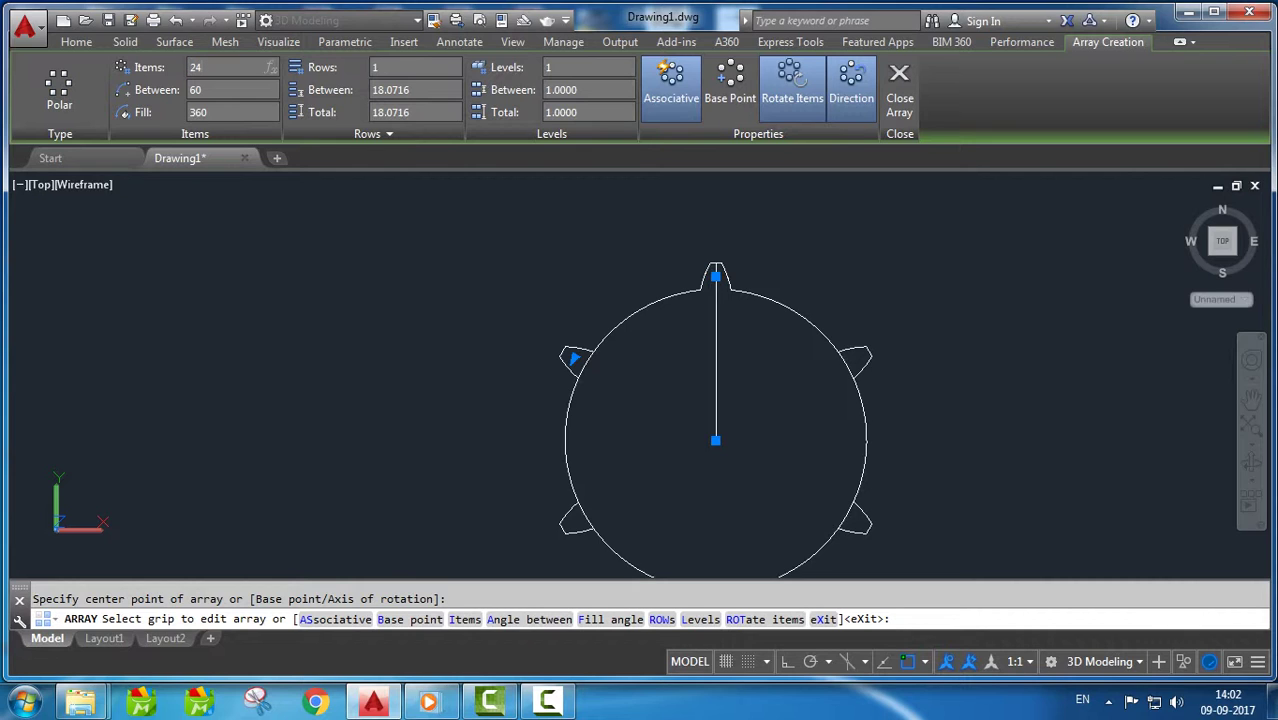
pyautogui.press('Return')
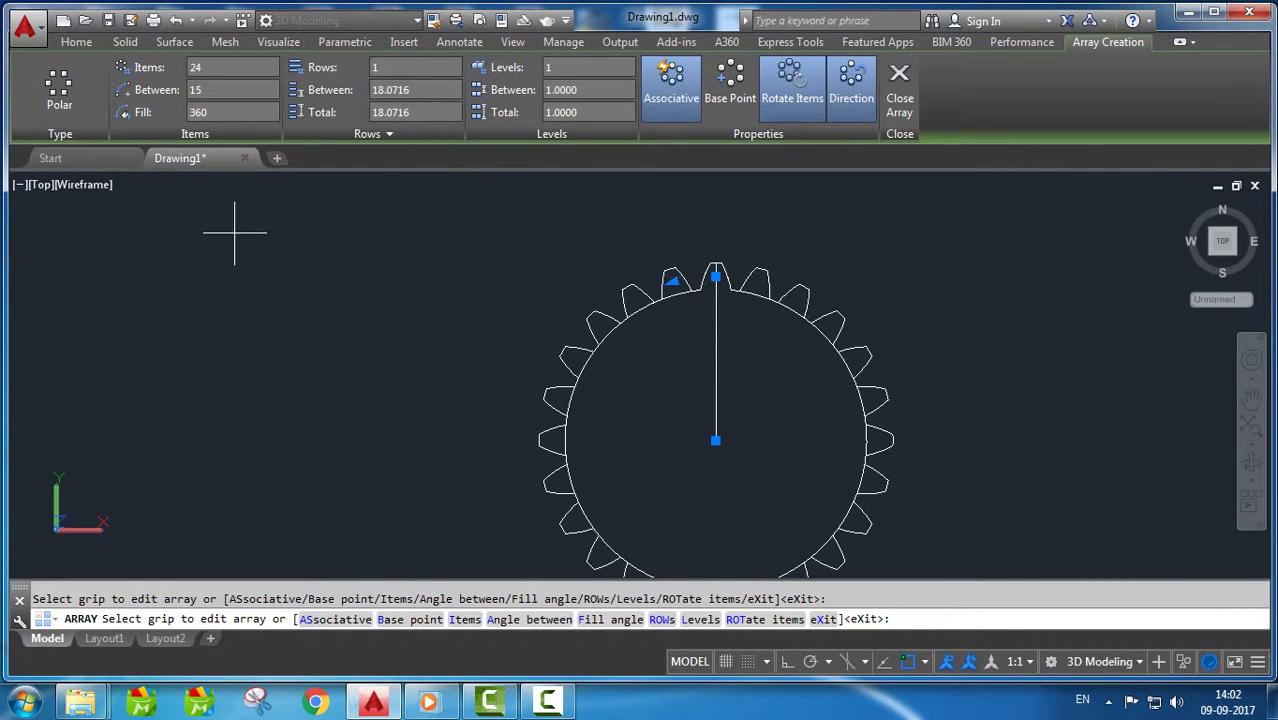
pyautogui.press('Return')
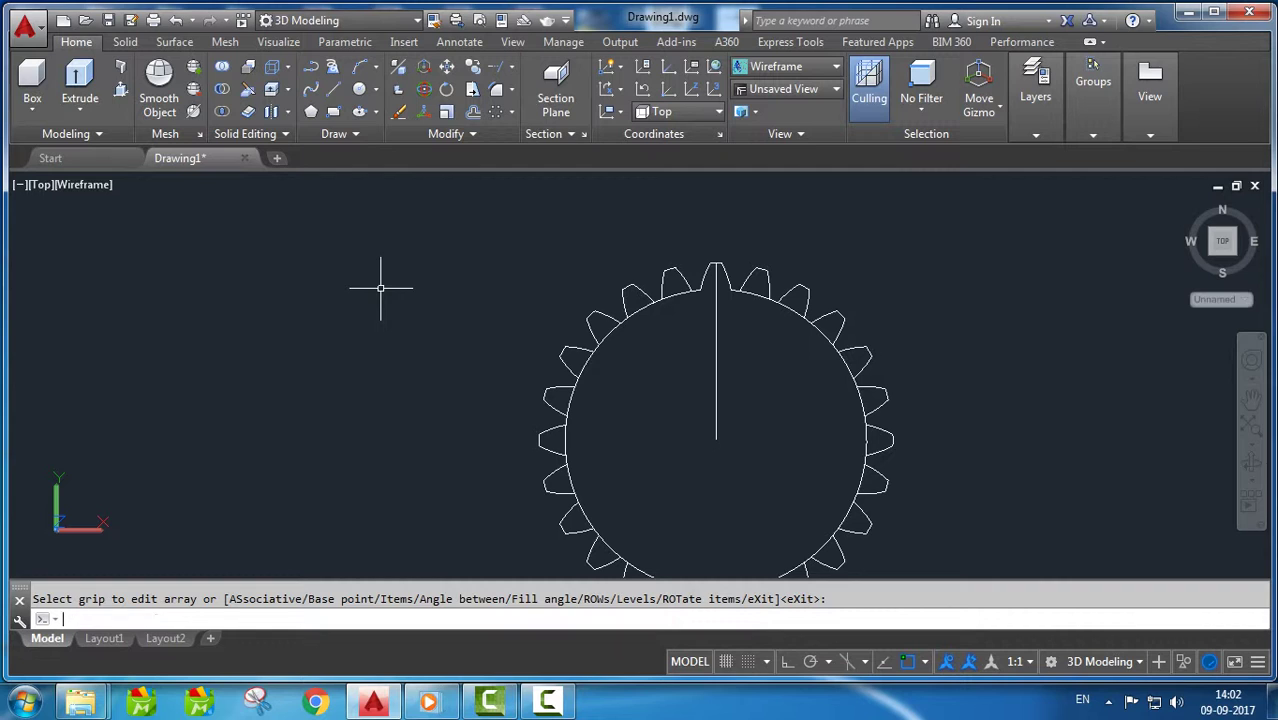
# Step: Trim the circle arcs inside the top-right and right-side teeth
pyautogui.write('TRIM')
pyautogui.press('Return')
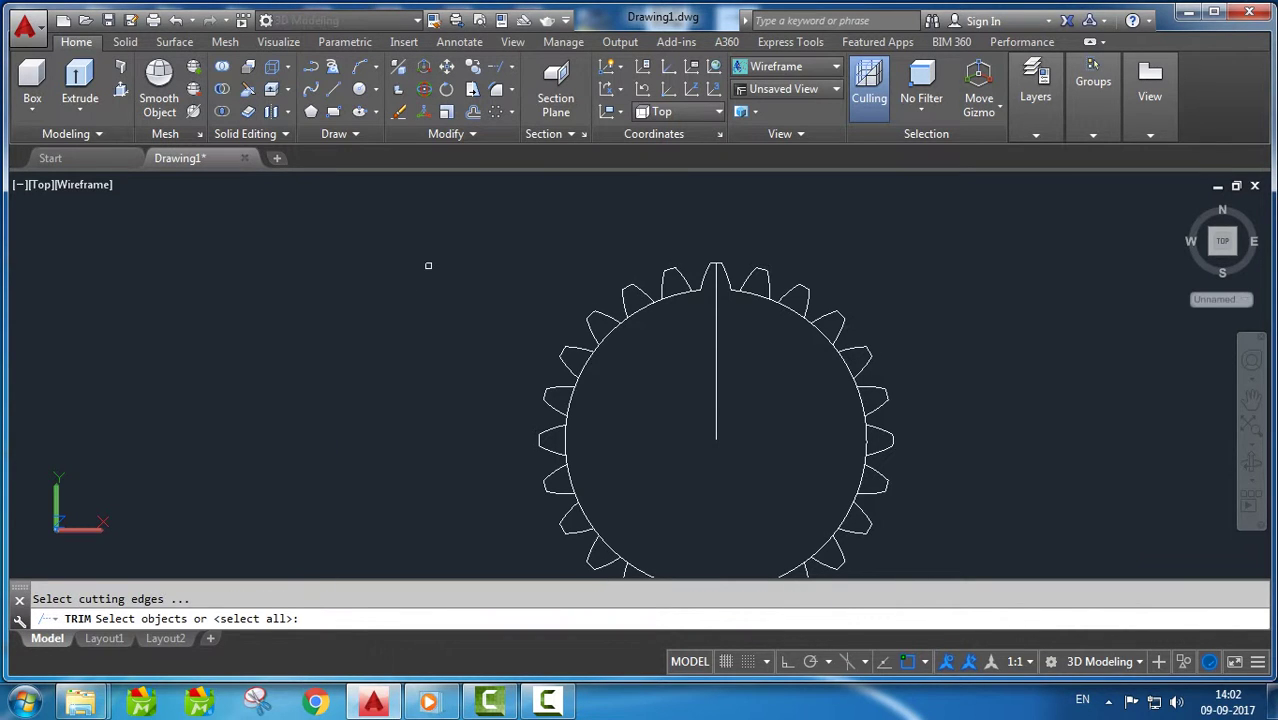
pyautogui.press('Return')
pyautogui.scroll(3, 806, 399)
pyautogui.scroll(-2, 713, 261)
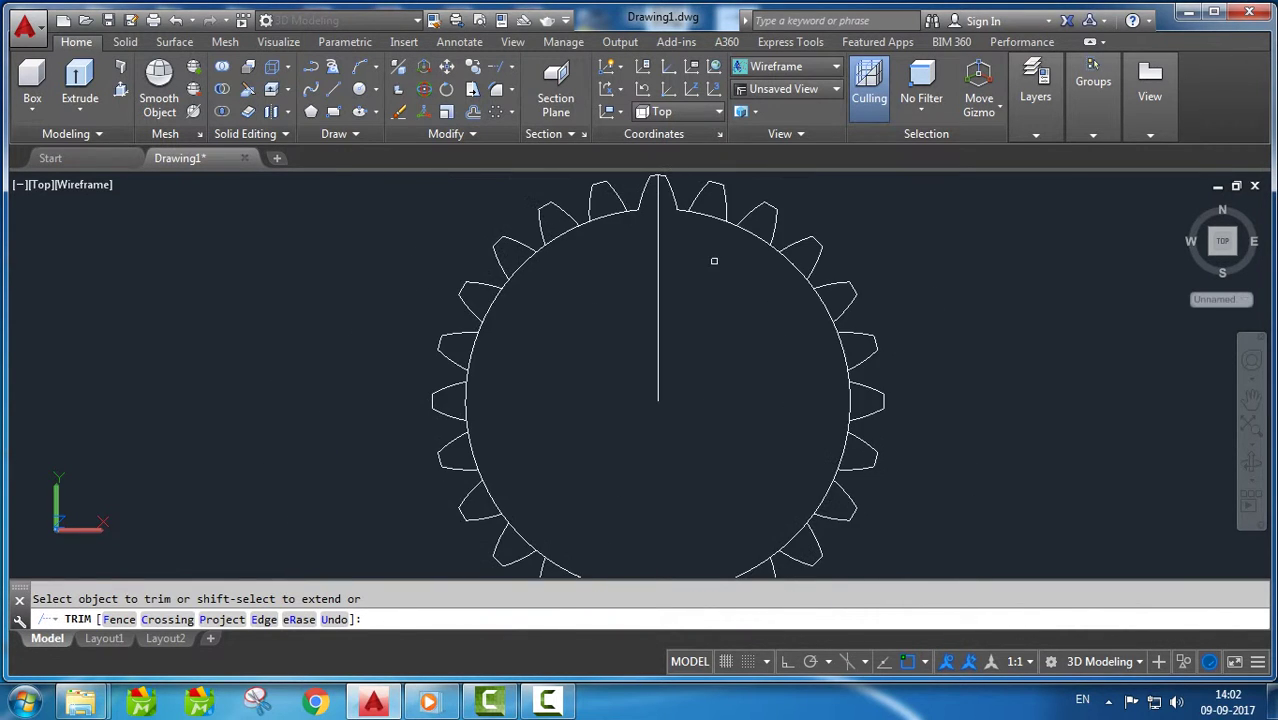
pyautogui.click(750, 222)
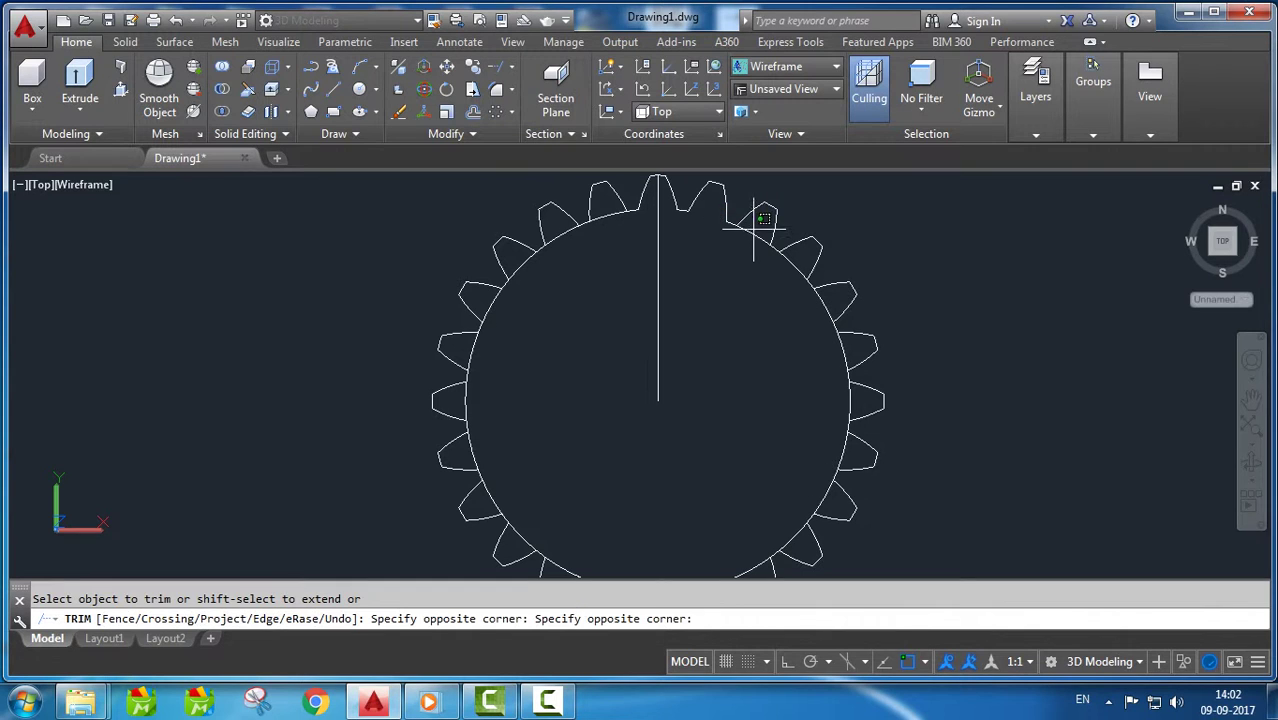
pyautogui.click(746, 245)
pyautogui.click(784, 264)
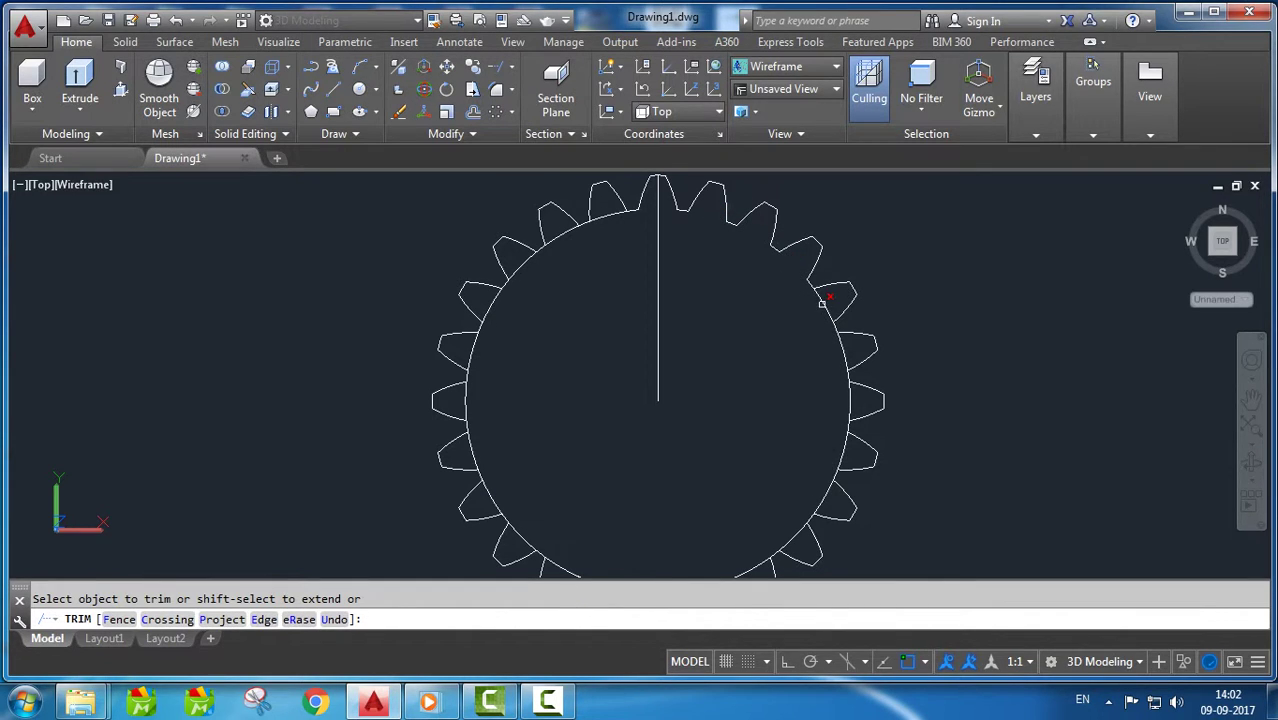
pyautogui.click(838, 354)
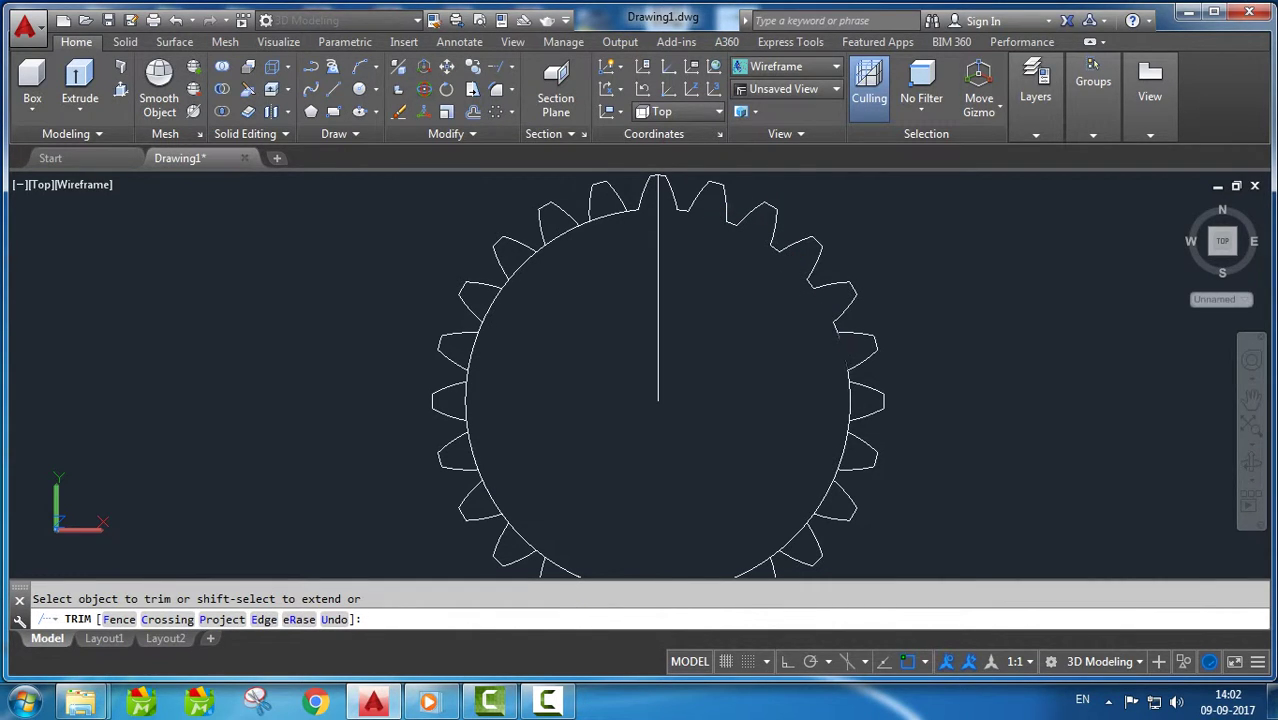
pyautogui.click(846, 404)
pyautogui.click(840, 444)
pyautogui.click(823, 497)
# Step: Trim the circle arcs inside the bottom, left and upper-left teeth
pyautogui.moveTo(735, 554); pyautogui.dragTo(799, 494, button='middle')
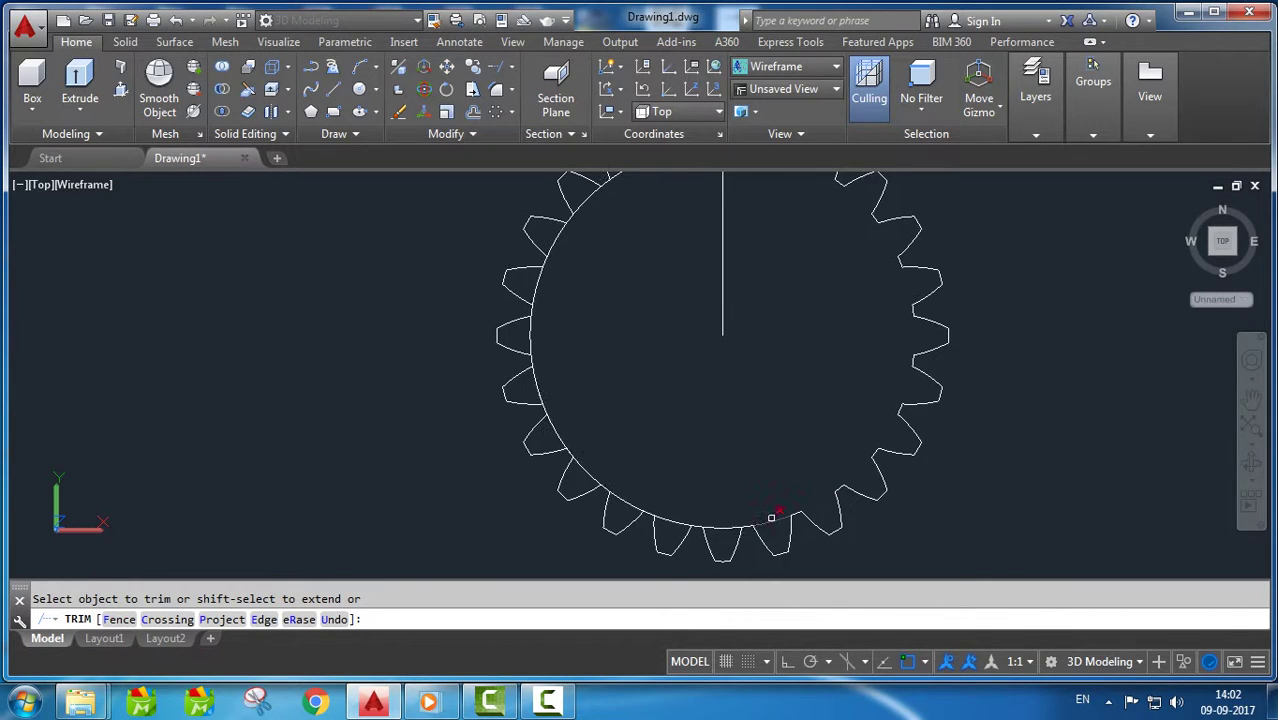
pyautogui.click(771, 517)
pyautogui.click(717, 527)
pyautogui.click(678, 521)
pyautogui.click(639, 499)
pyautogui.click(590, 467)
pyautogui.click(560, 434)
pyautogui.click(535, 379)
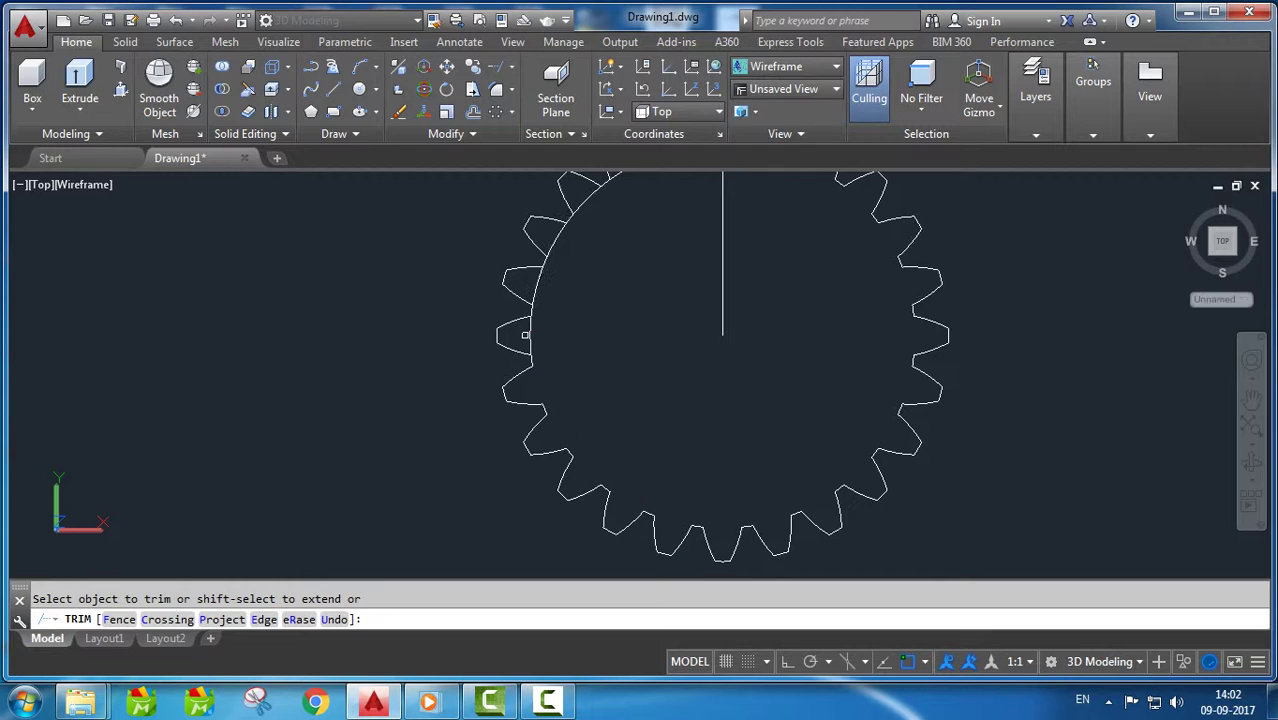
pyautogui.click(527, 334)
pyautogui.click(538, 287)
pyautogui.moveTo(637, 292); pyautogui.dragTo(665, 377, button='middle')
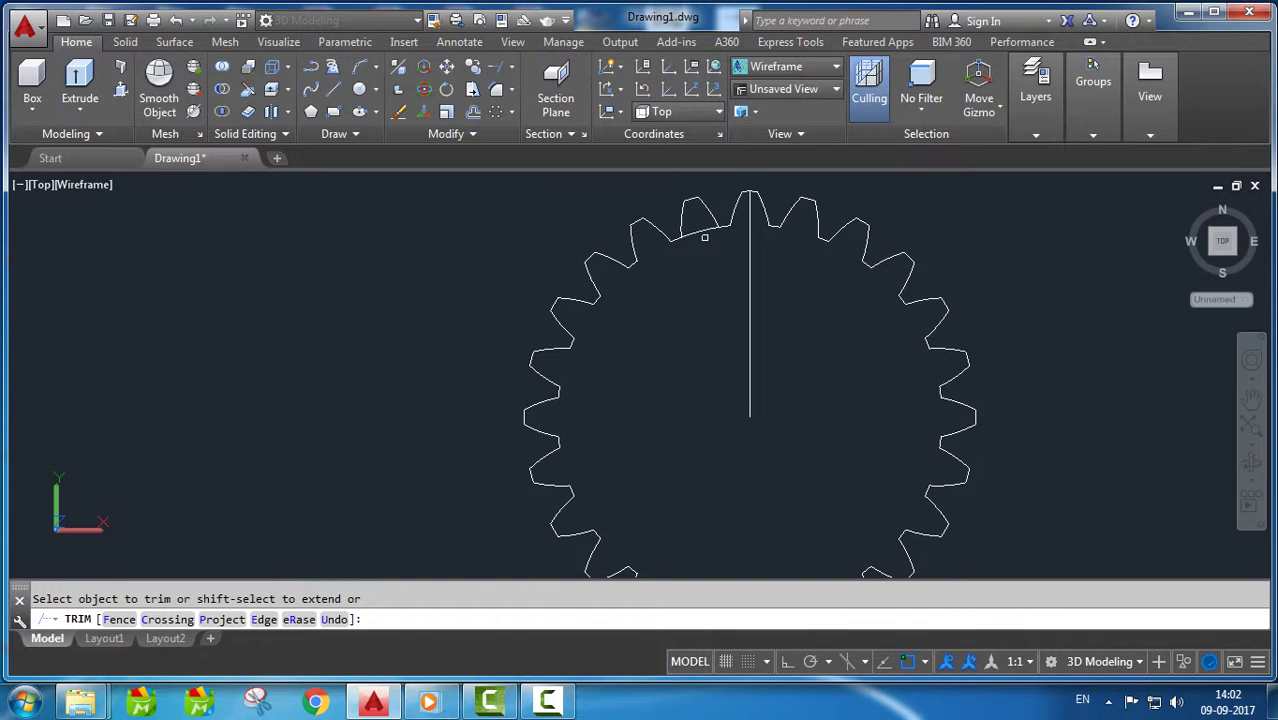
pyautogui.scroll(-2, 670, 263)
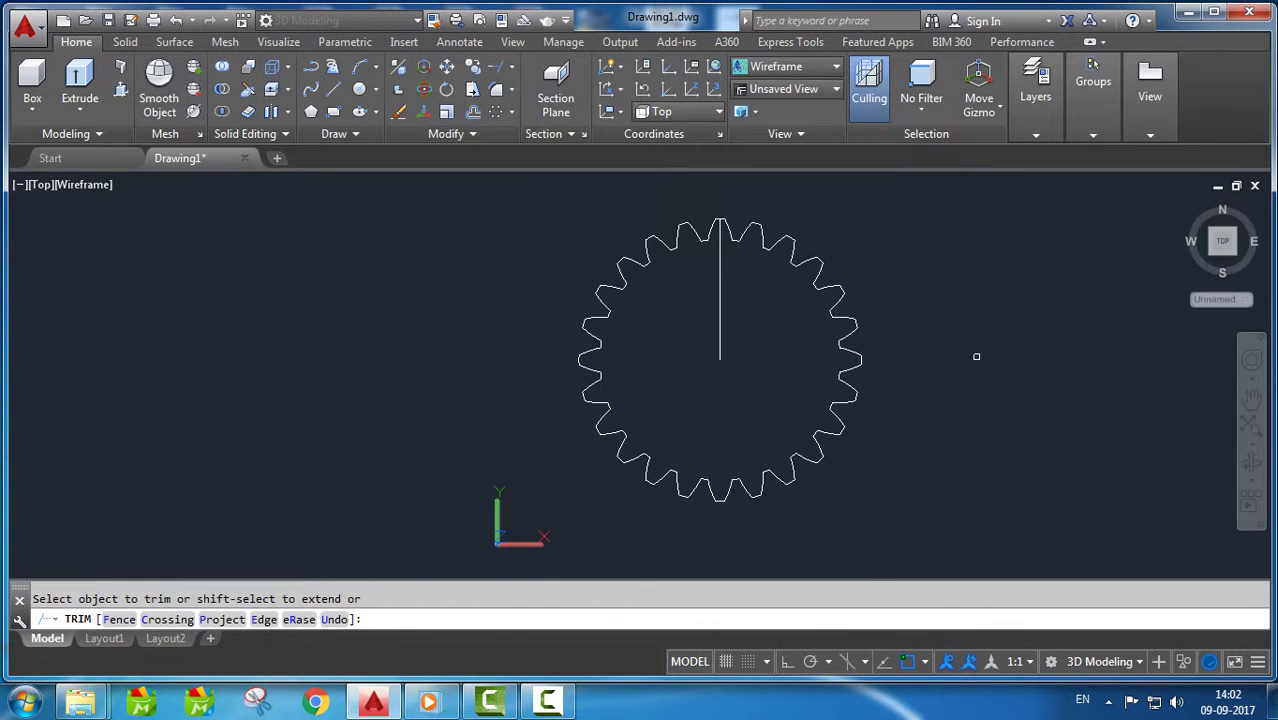
pyautogui.press('Escape')
# Step: Delete the vertical centre line
pyautogui.click(756, 298)
pyautogui.click(707, 321)
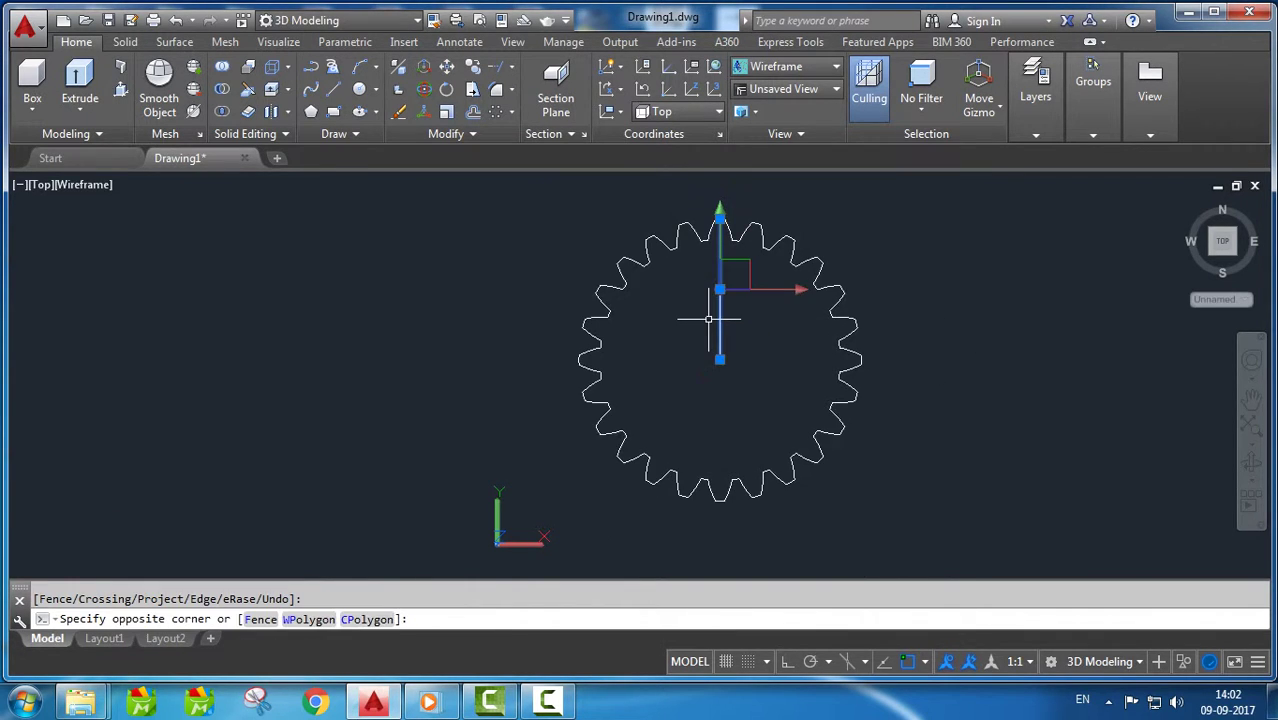
pyautogui.press('Delete')
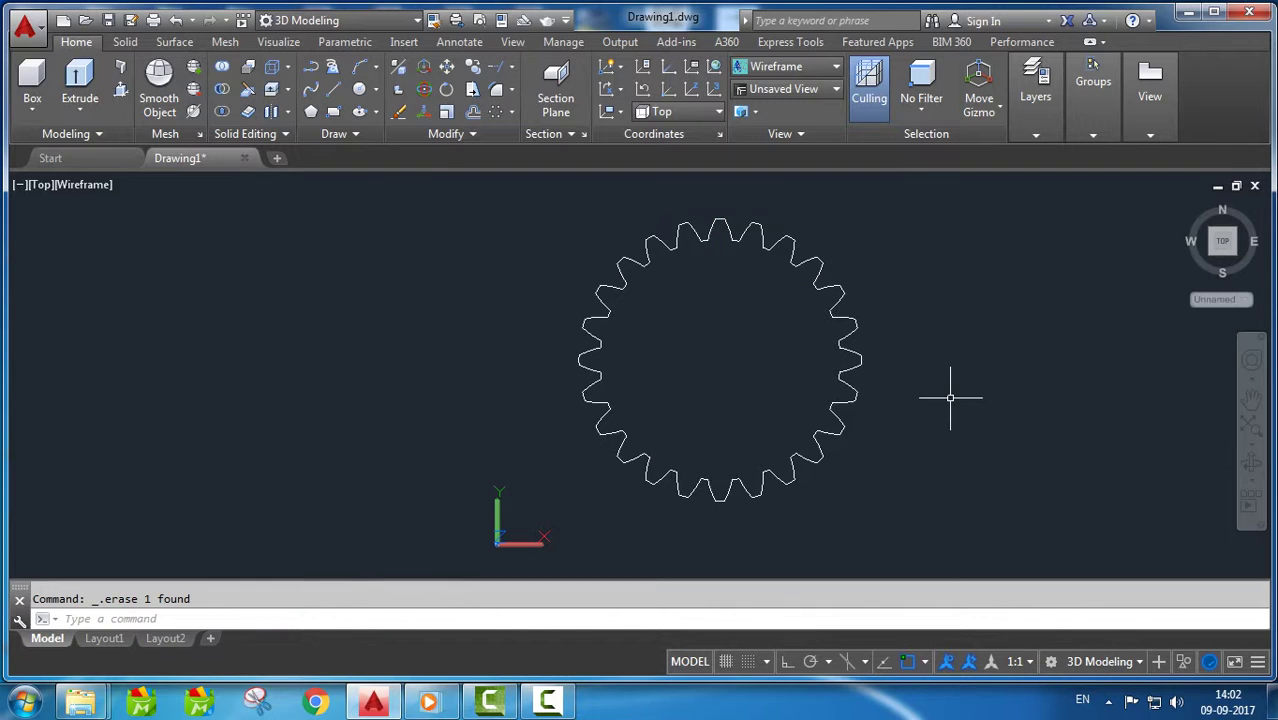
# Step: Explode the whole gear outline with EXPLODE
pyautogui.write('EXPLO')
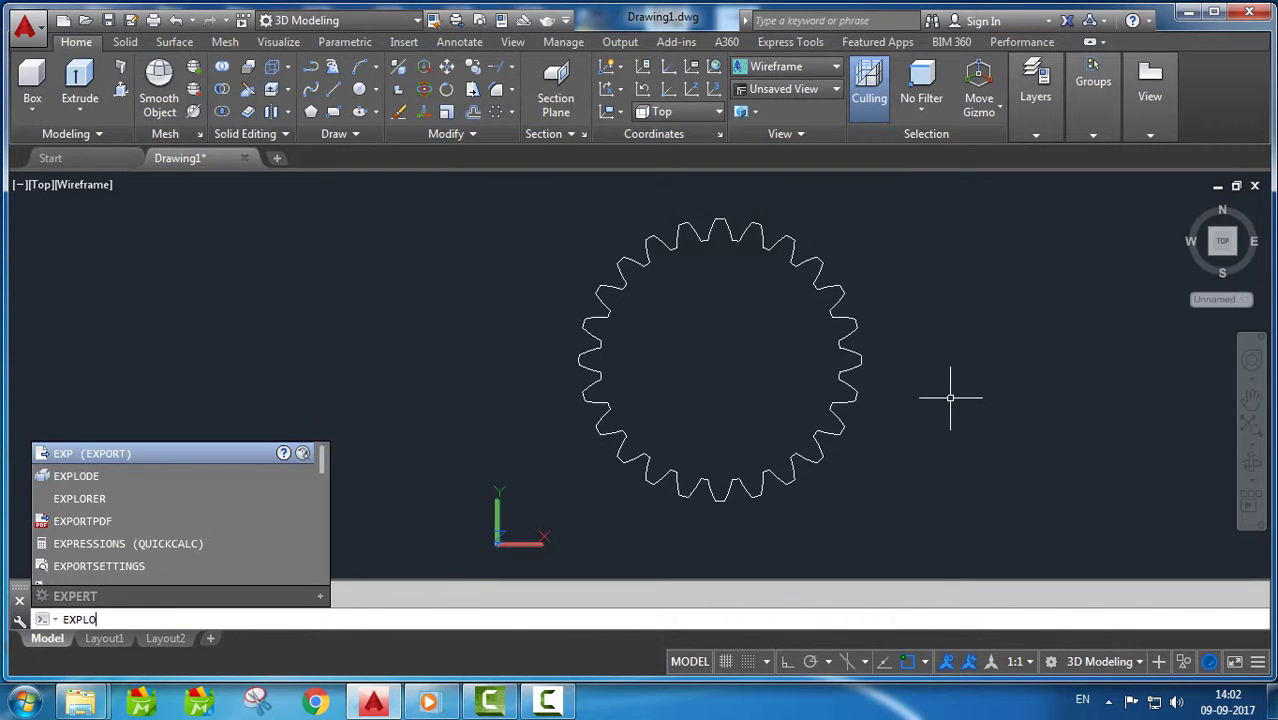
pyautogui.write('DE')
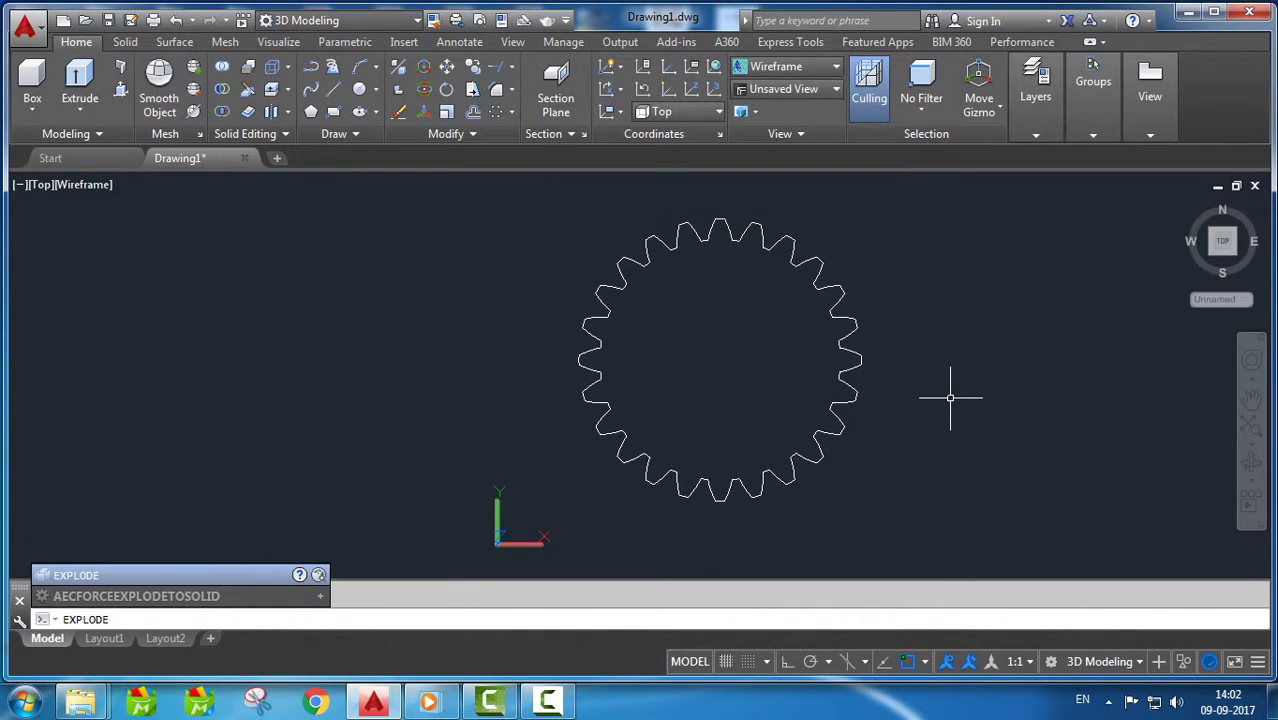
pyautogui.press('Return')
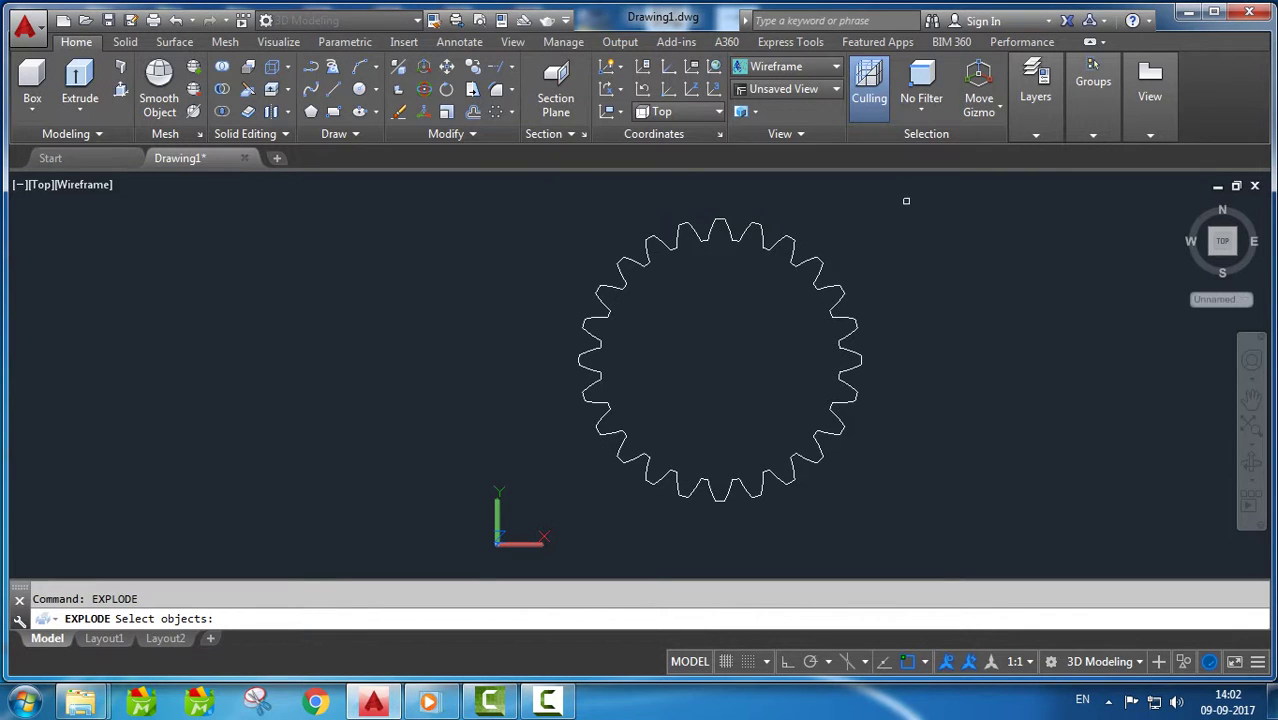
pyautogui.click(906, 201)
pyautogui.click(571, 503)
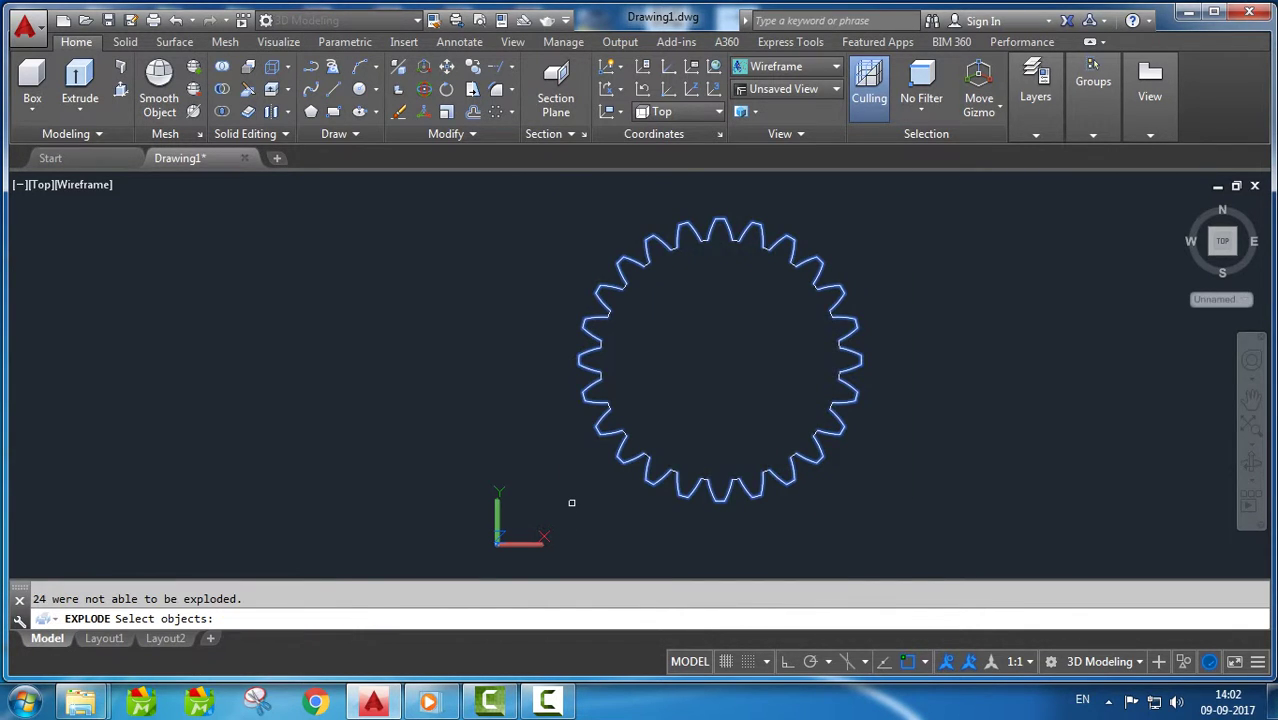
pyautogui.press('Return')
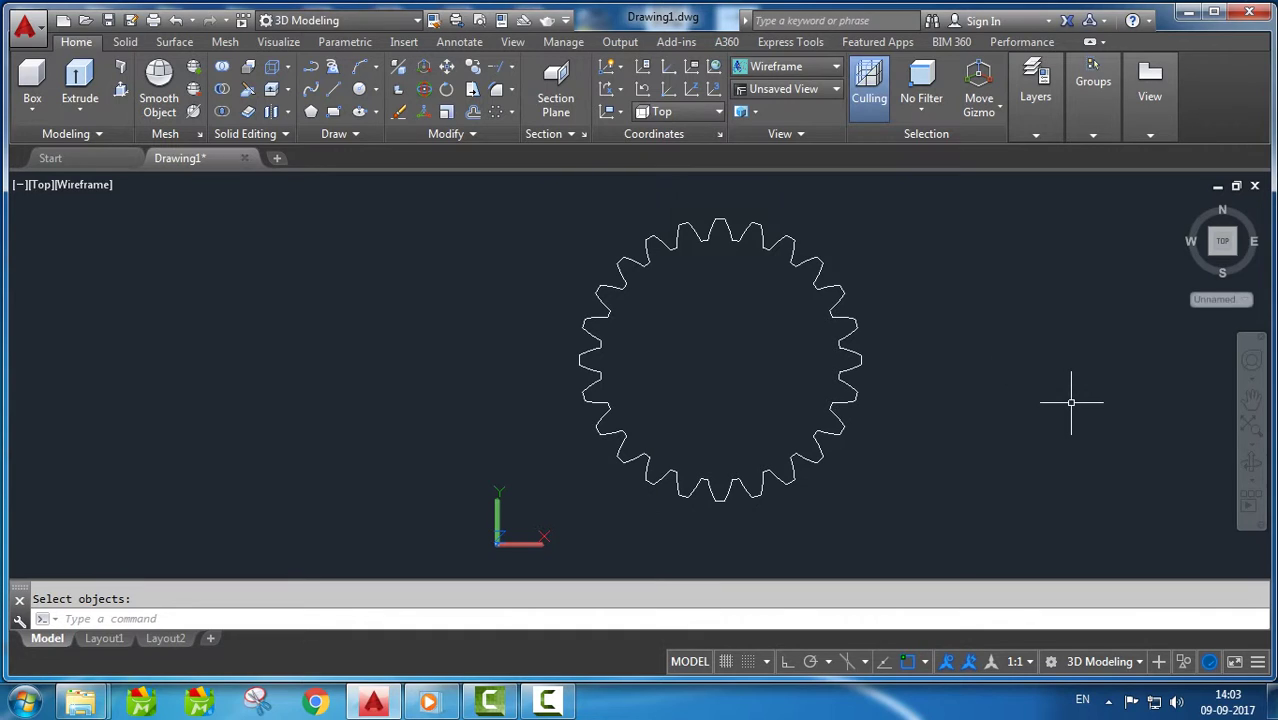
# Step: Run JOIN on the whole gear outline selected with a window
pyautogui.write('JOIN')
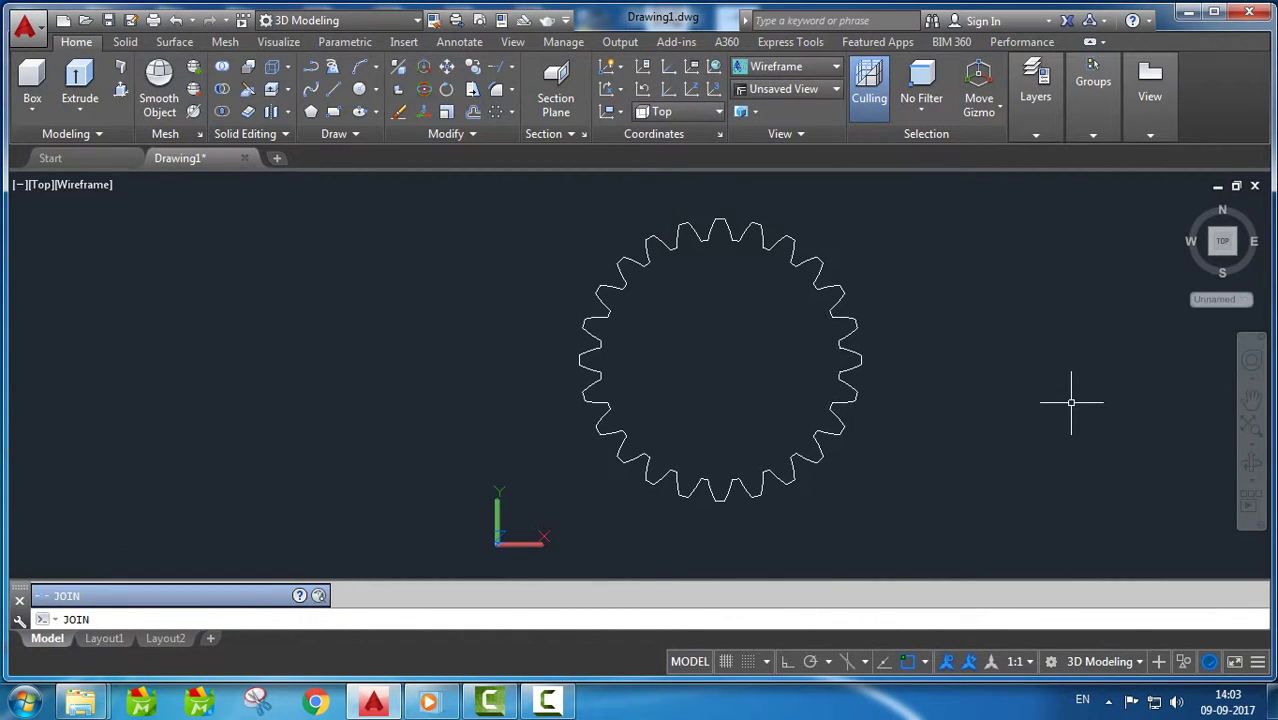
pyautogui.press('Return')
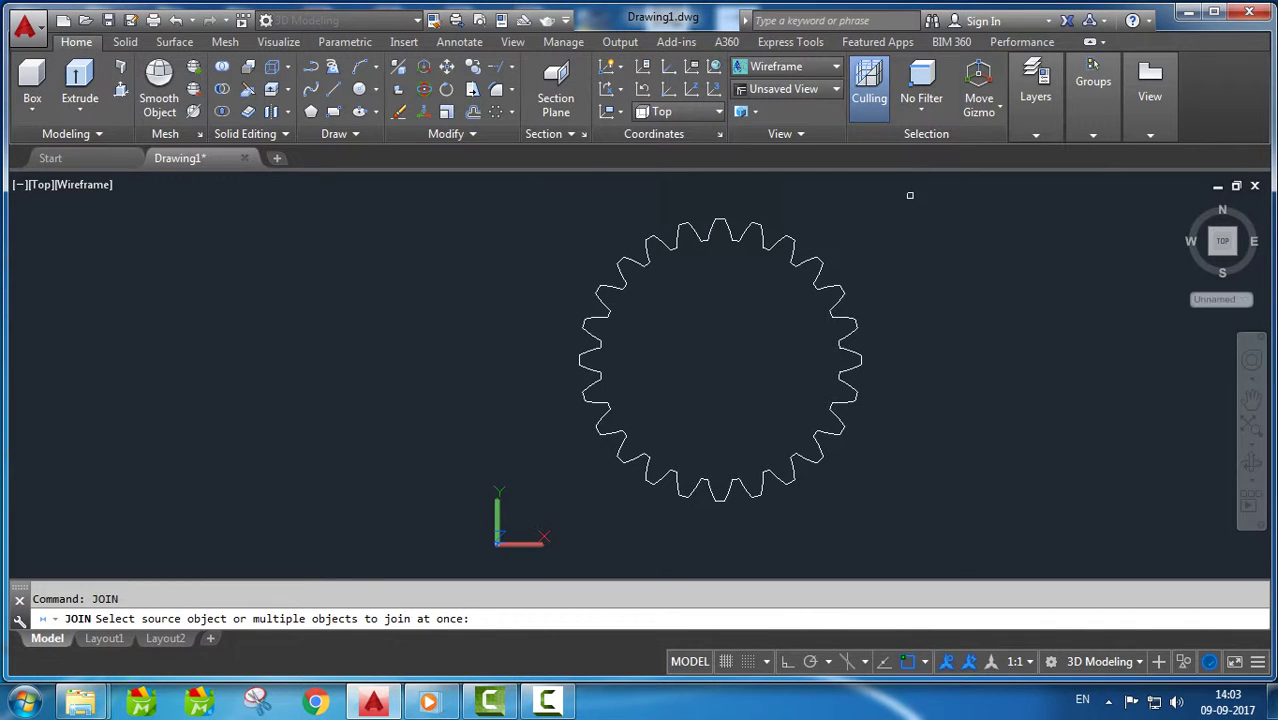
pyautogui.click(910, 195)
pyautogui.click(553, 518)
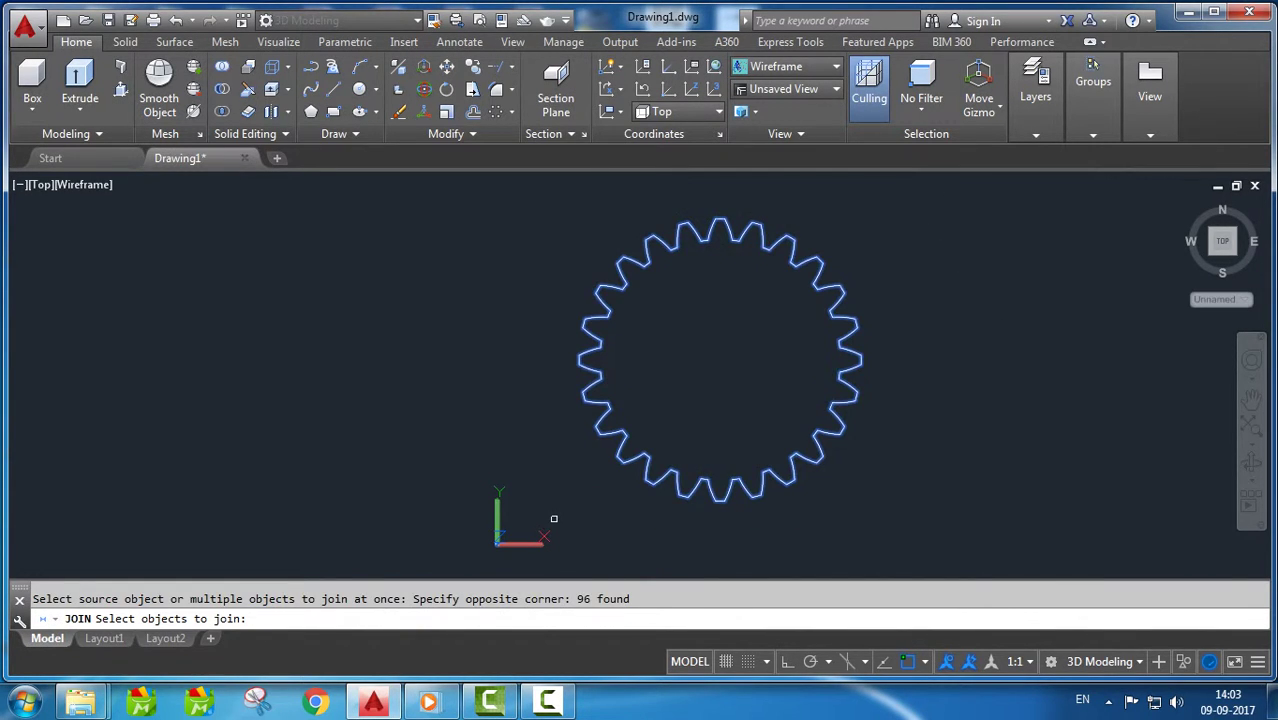
pyautogui.press('Return')
pyautogui.press('Return')
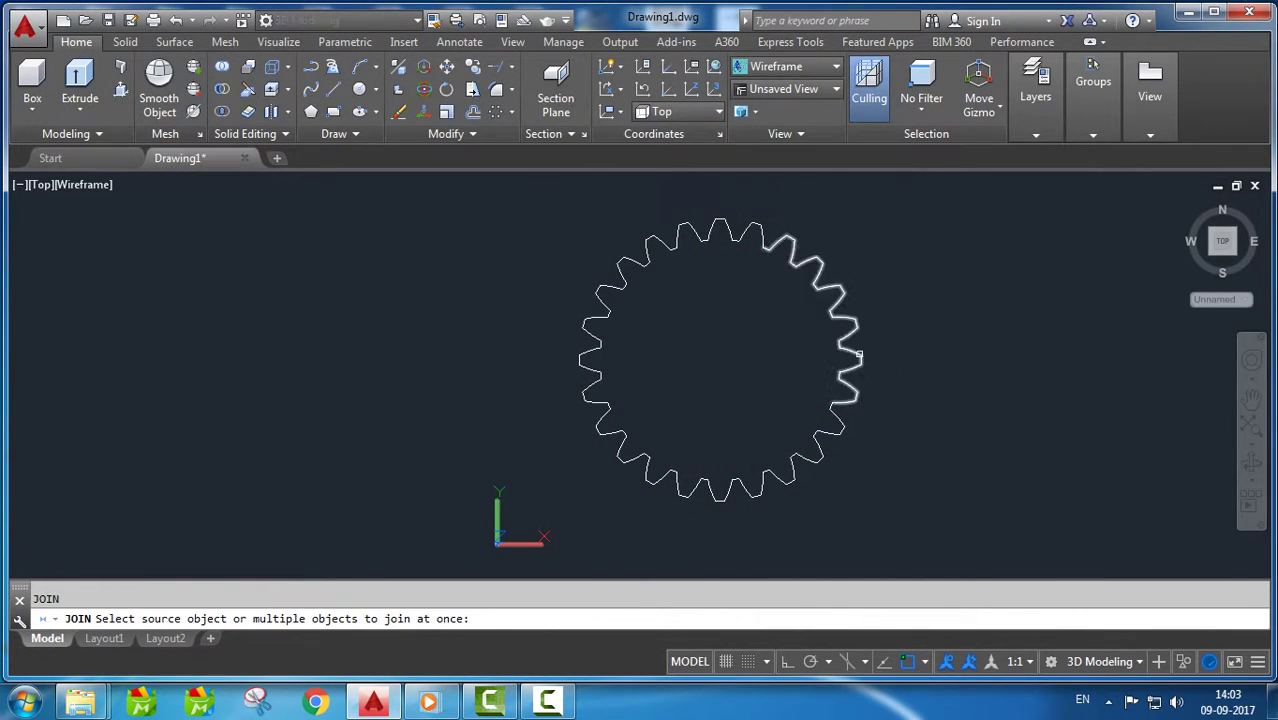
# Step: Pick the gear segments around the outline and join them into one polyline
pyautogui.click(859, 355)
pyautogui.click(828, 428)
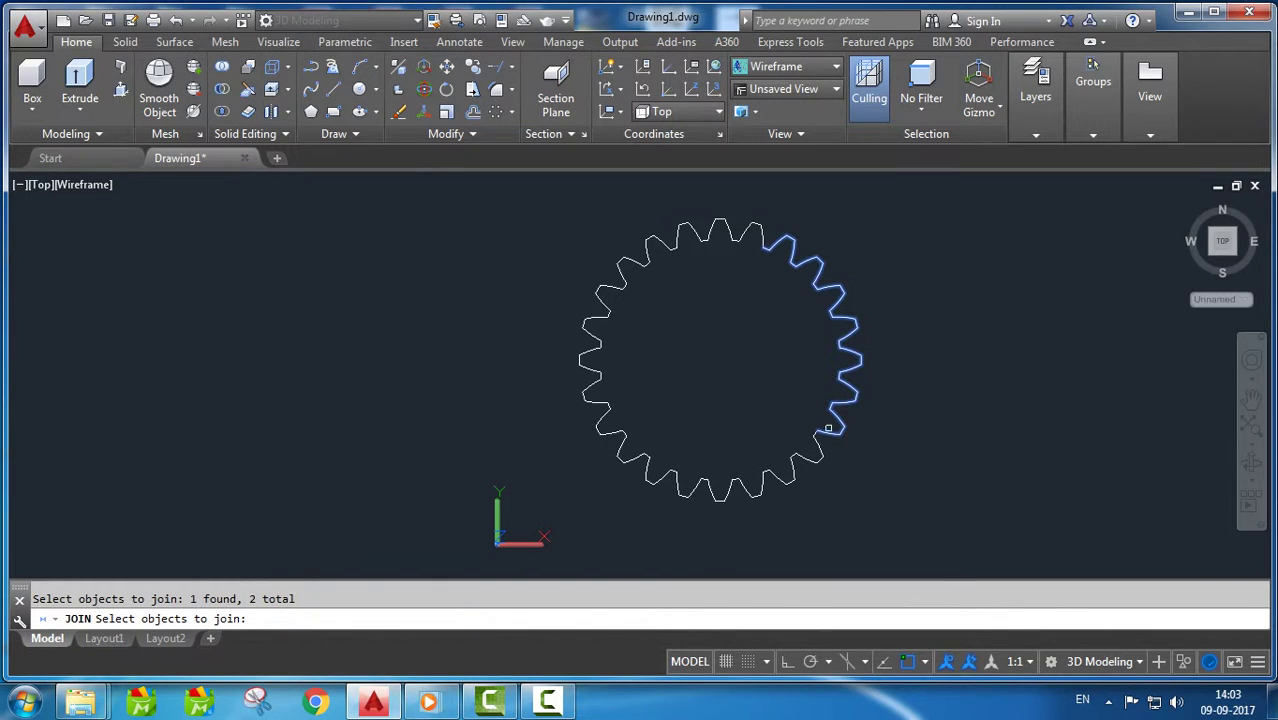
pyautogui.click(810, 460)
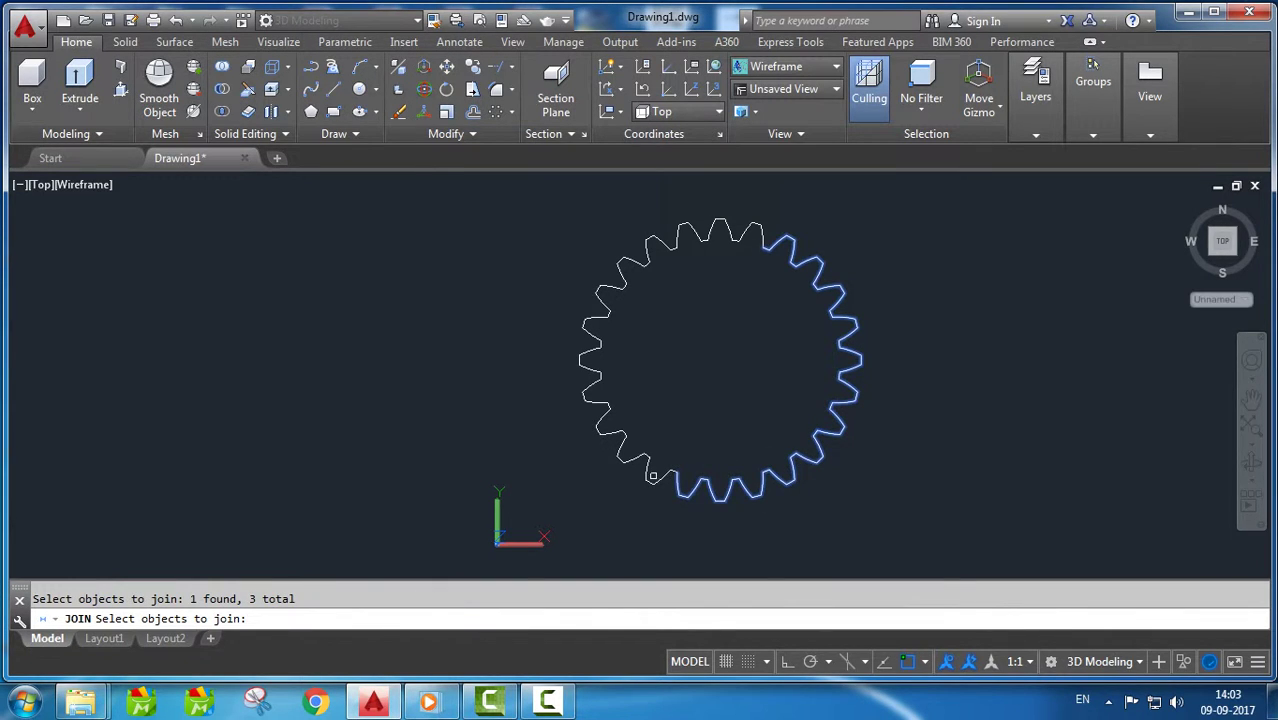
pyautogui.click(655, 478)
pyautogui.click(594, 404)
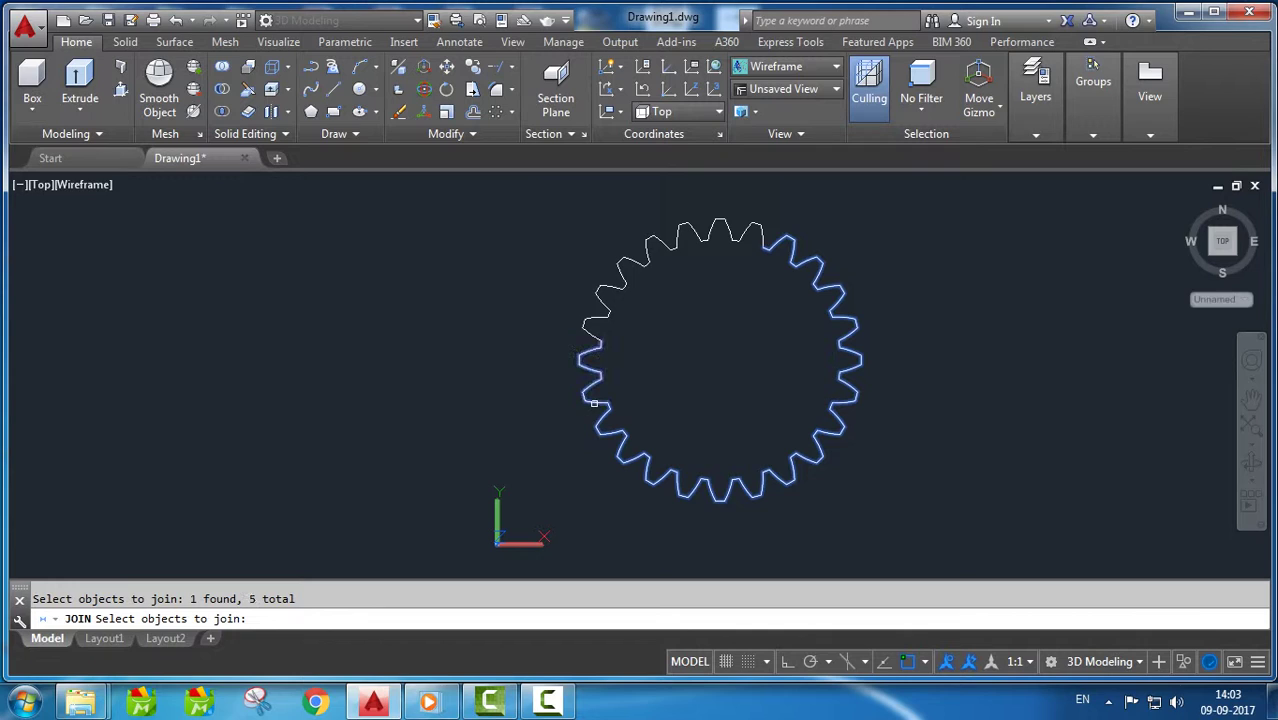
pyautogui.click(588, 333)
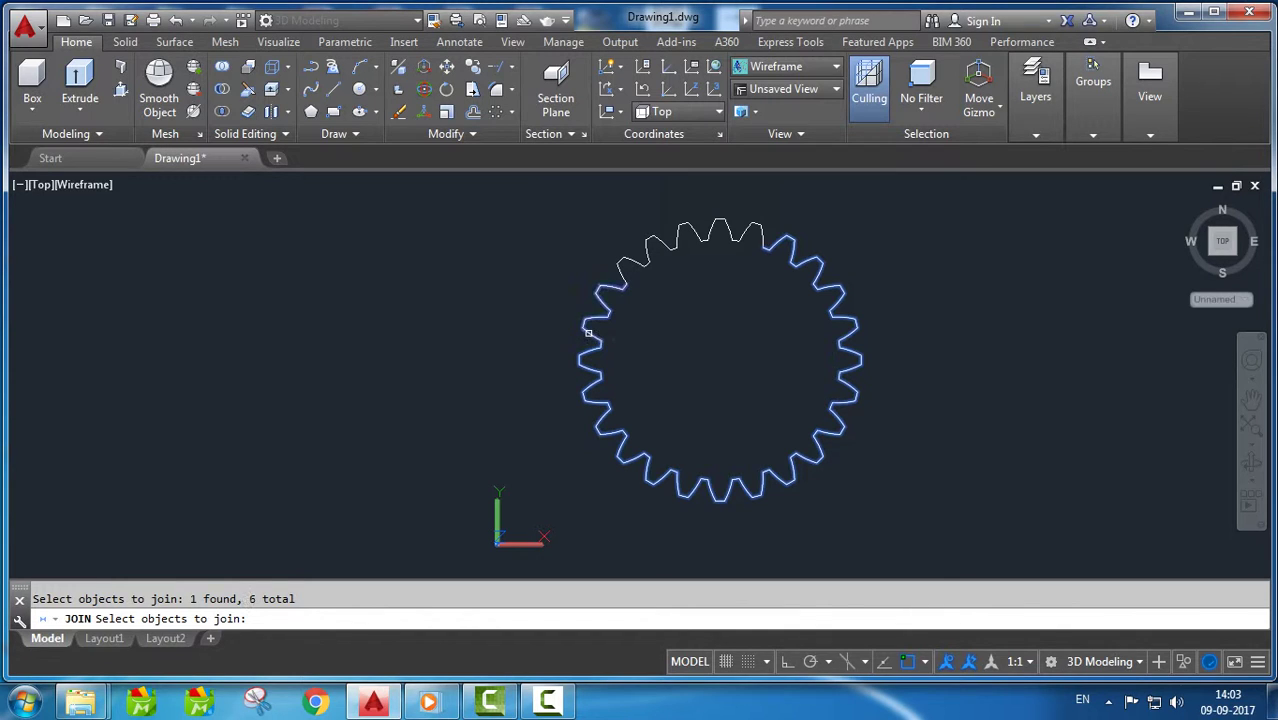
pyautogui.click(620, 270)
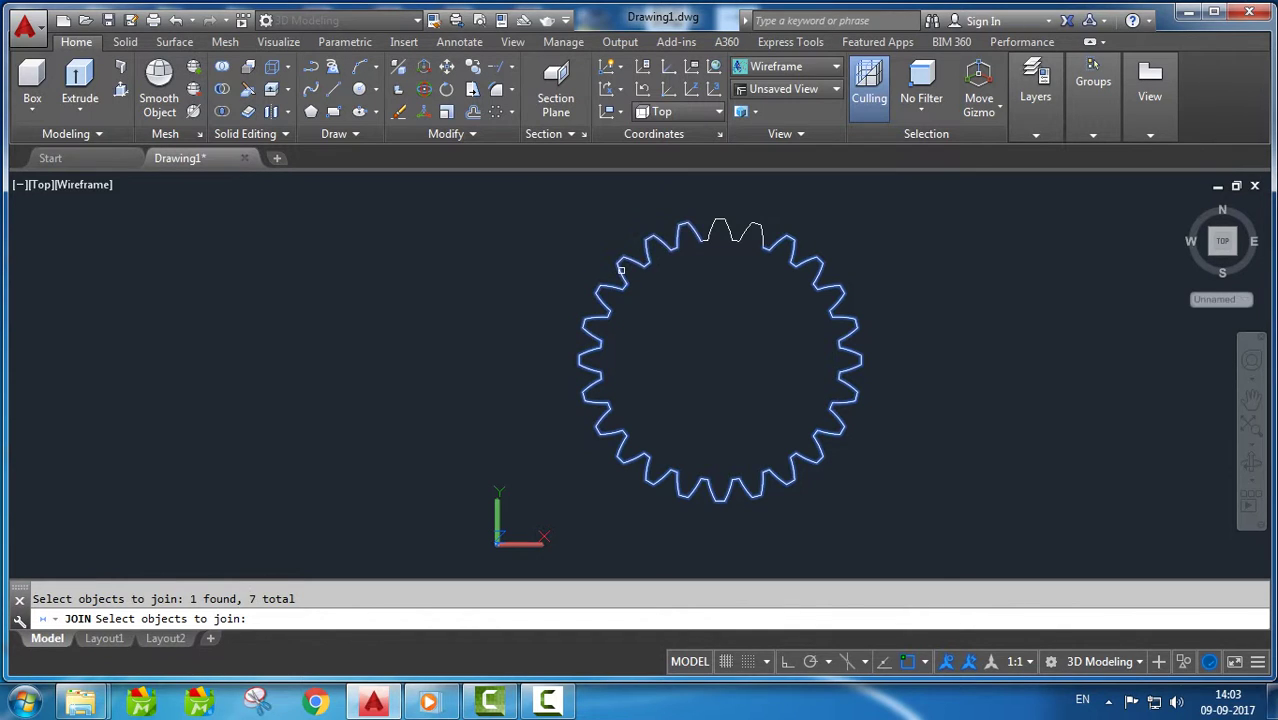
pyautogui.click(710, 232)
pyautogui.scroll(-2, 777, 301)
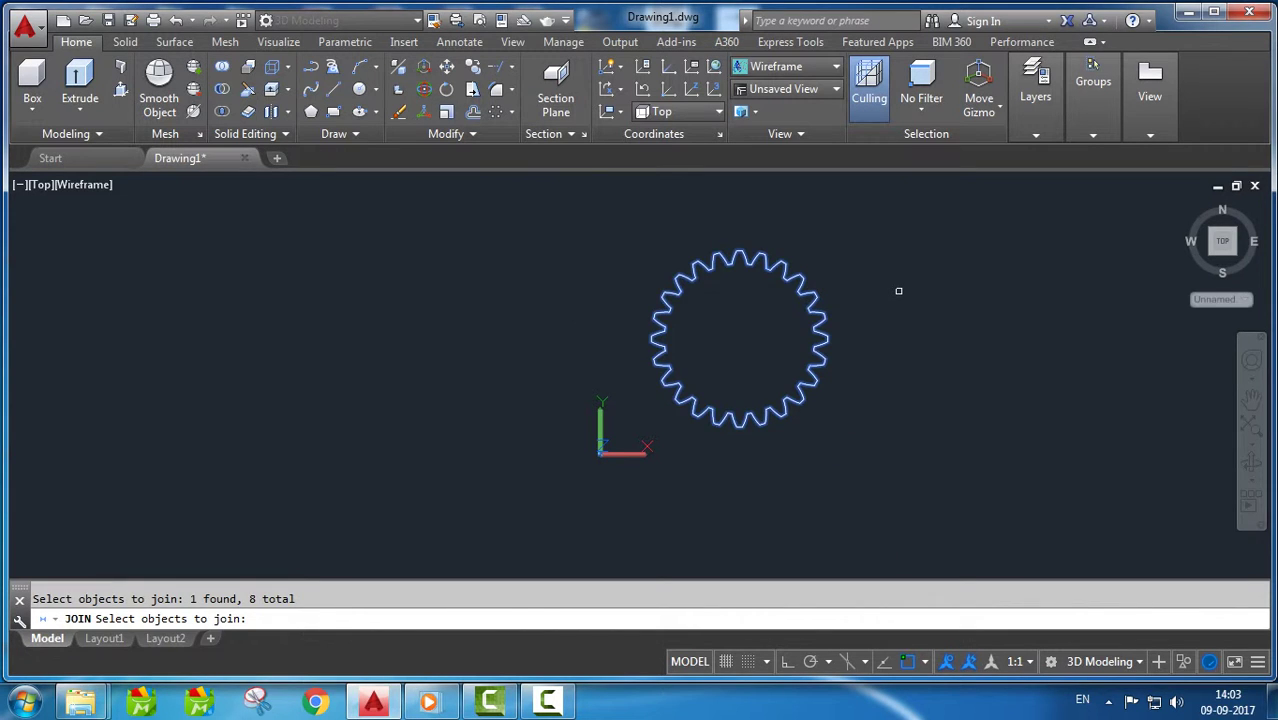
pyautogui.press('Return')
# Step: Reselect the gear with a crossing window and end the repeated JOIN
pyautogui.click(878, 251)
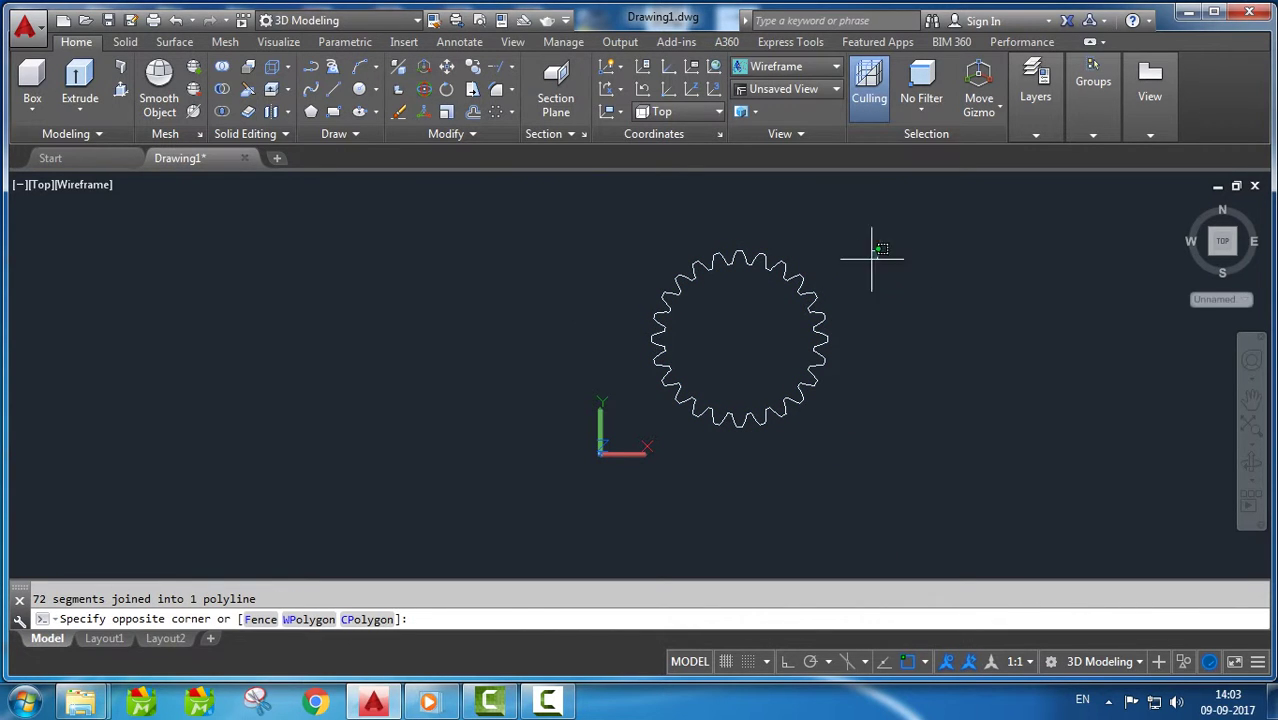
pyautogui.click(822, 296)
pyautogui.press('Return')
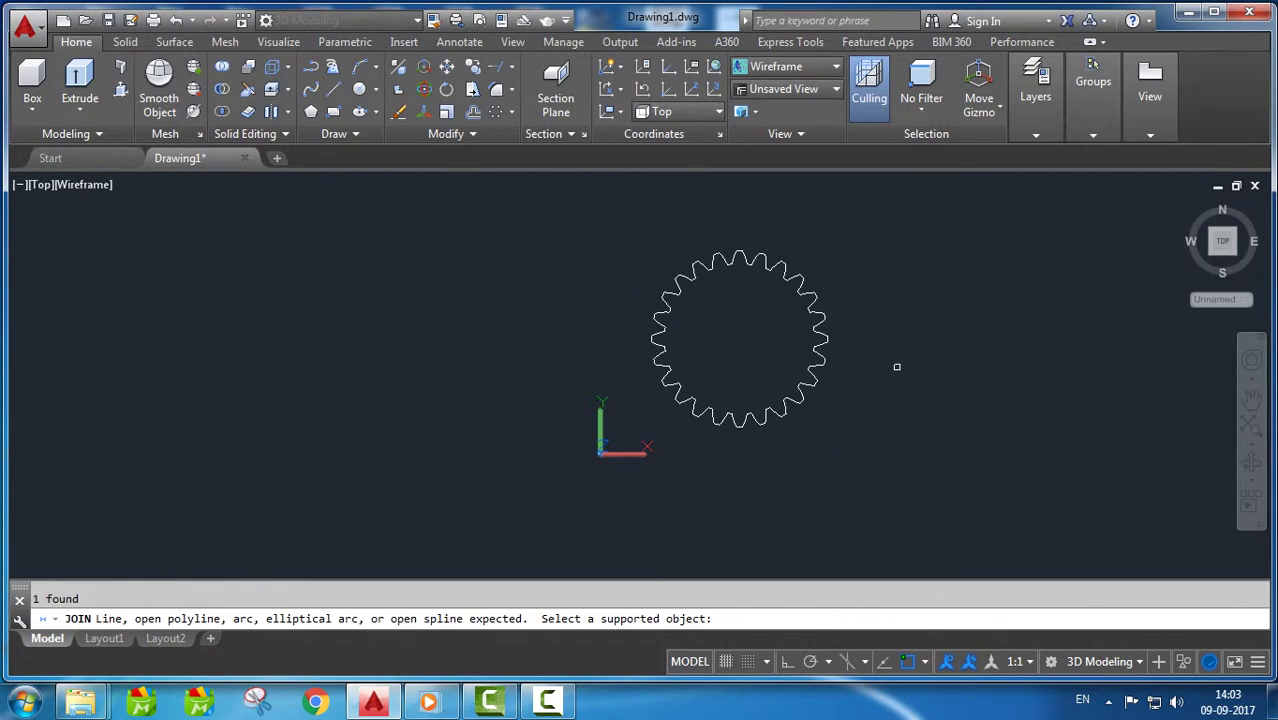
pyautogui.press('Return')
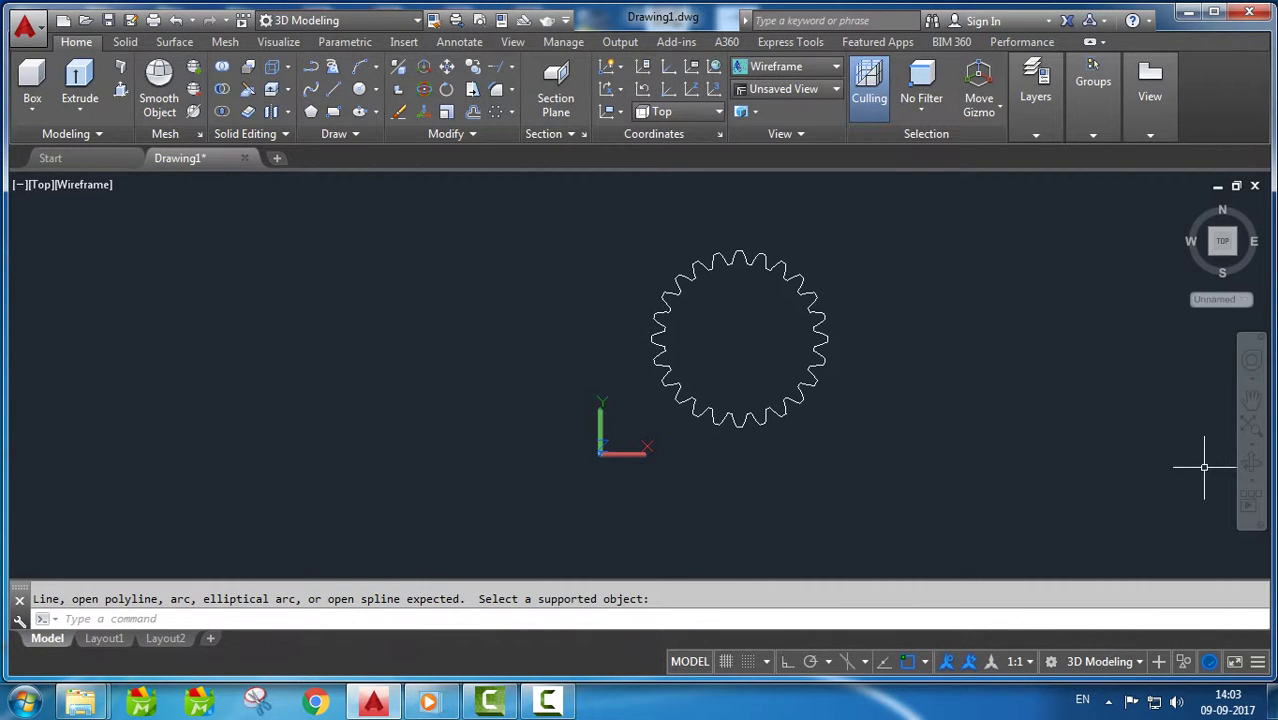
# Step: Tilt the view and extrude the gear polyline to a height of 40
pyautogui.click(1251, 462)
pyautogui.moveTo(740, 300); pyautogui.dragTo(745, 440)
pyautogui.press('Escape')
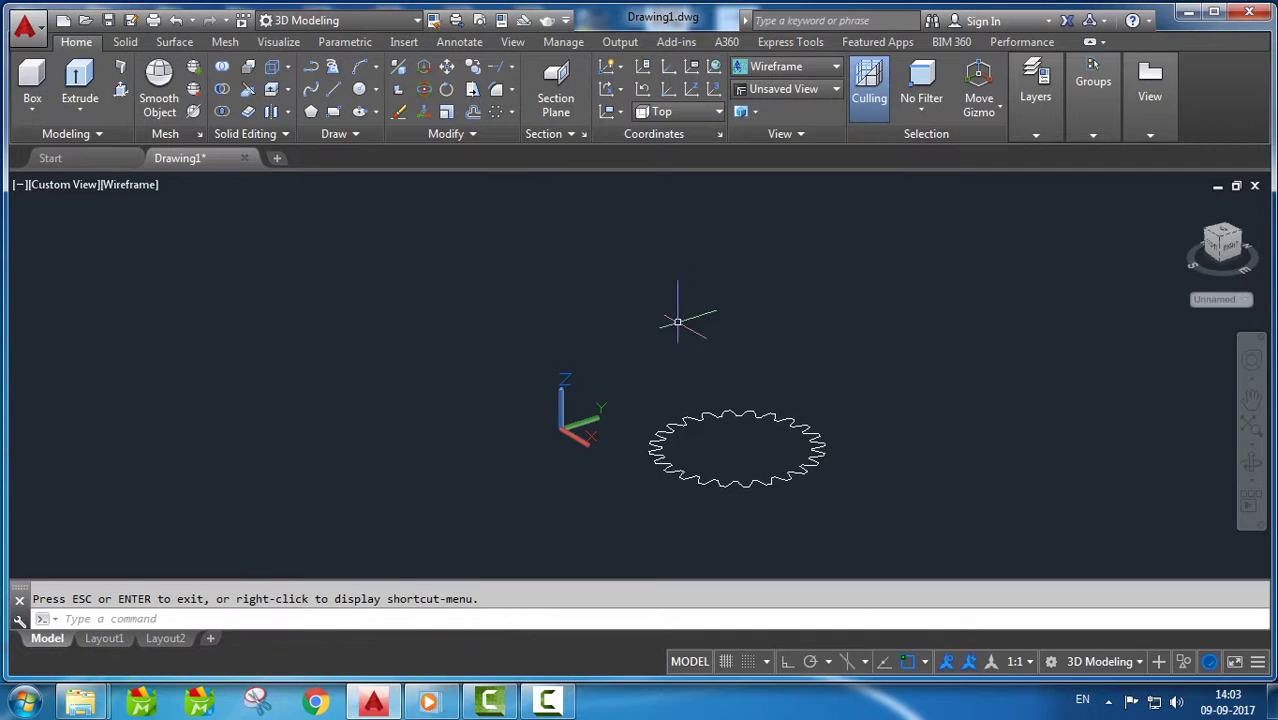
pyautogui.click(80, 88)
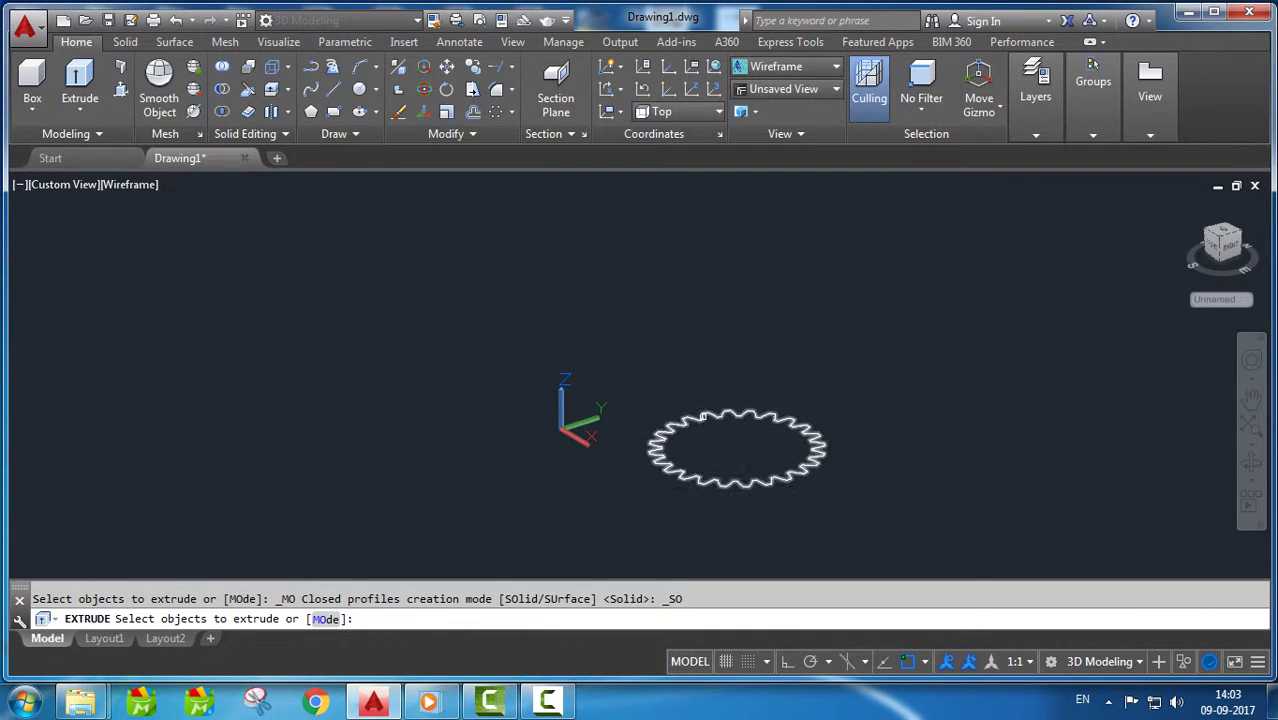
pyautogui.click(701, 414)
pyautogui.press('Return')
pyautogui.write('40')
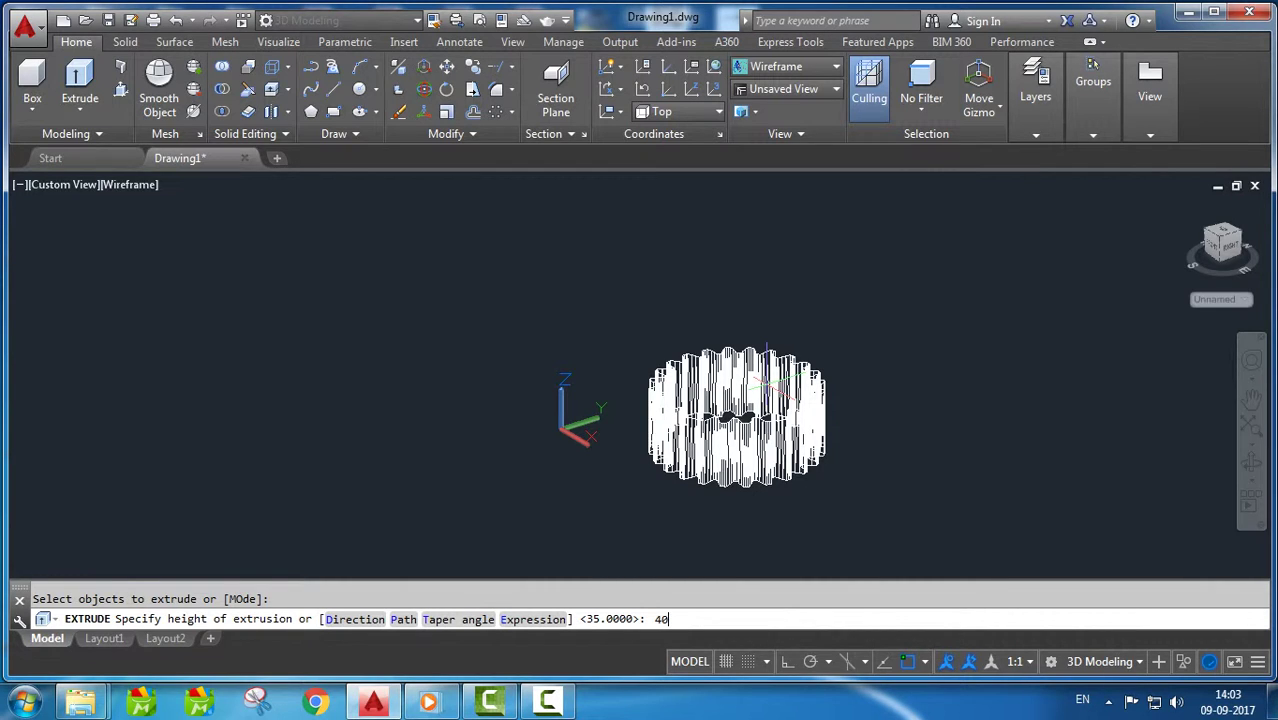
pyautogui.press('Return')
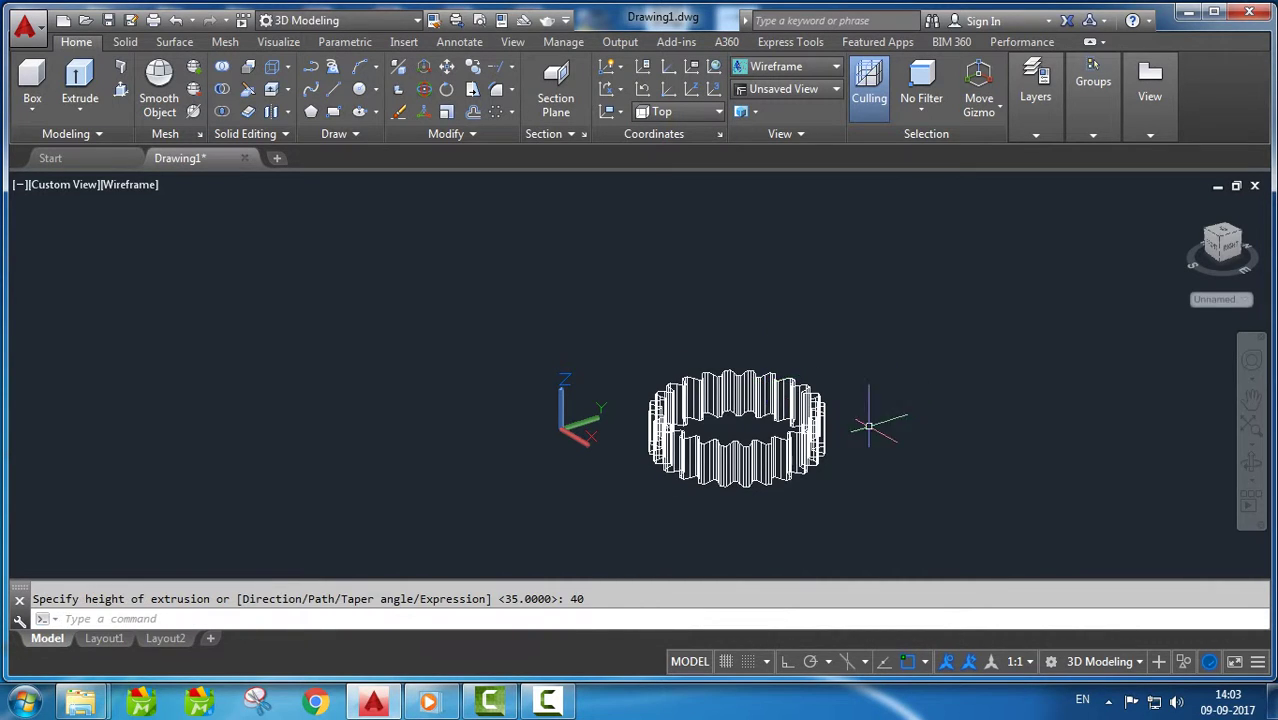
# Step: Show the gear shaded with edges and orbit around it to inspect it
pyautogui.click(130, 184)
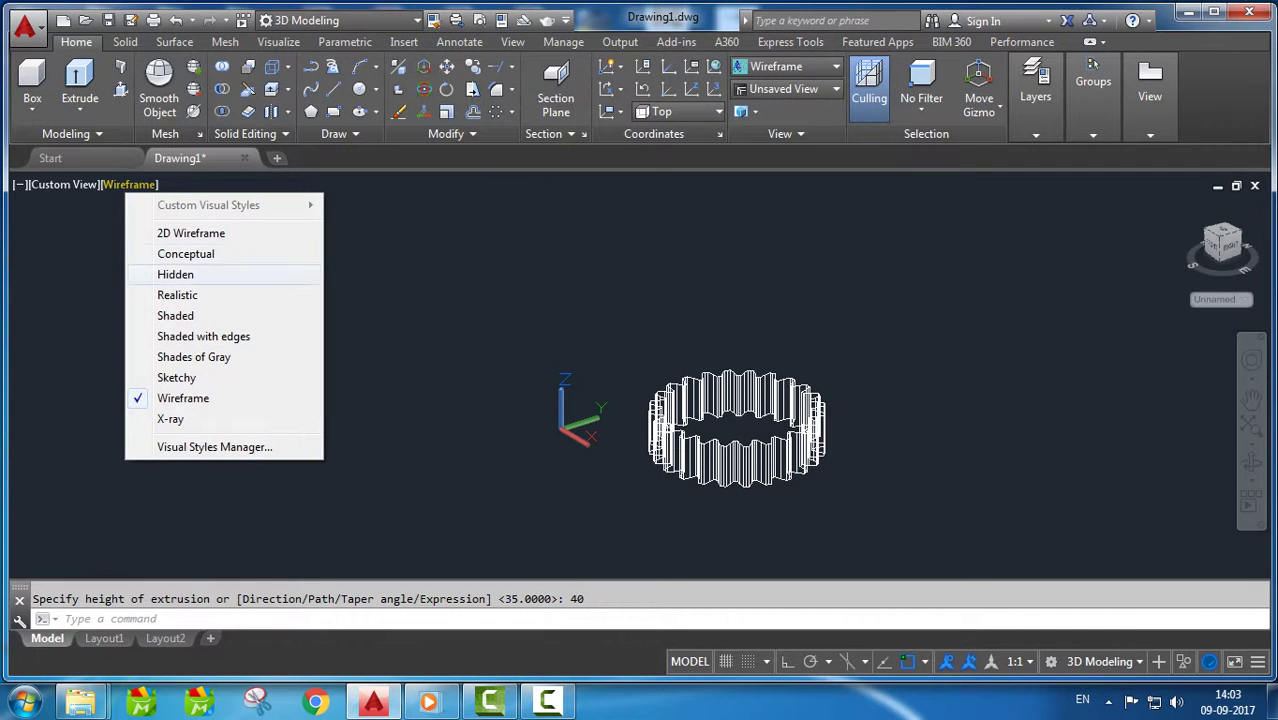
pyautogui.click(203, 336)
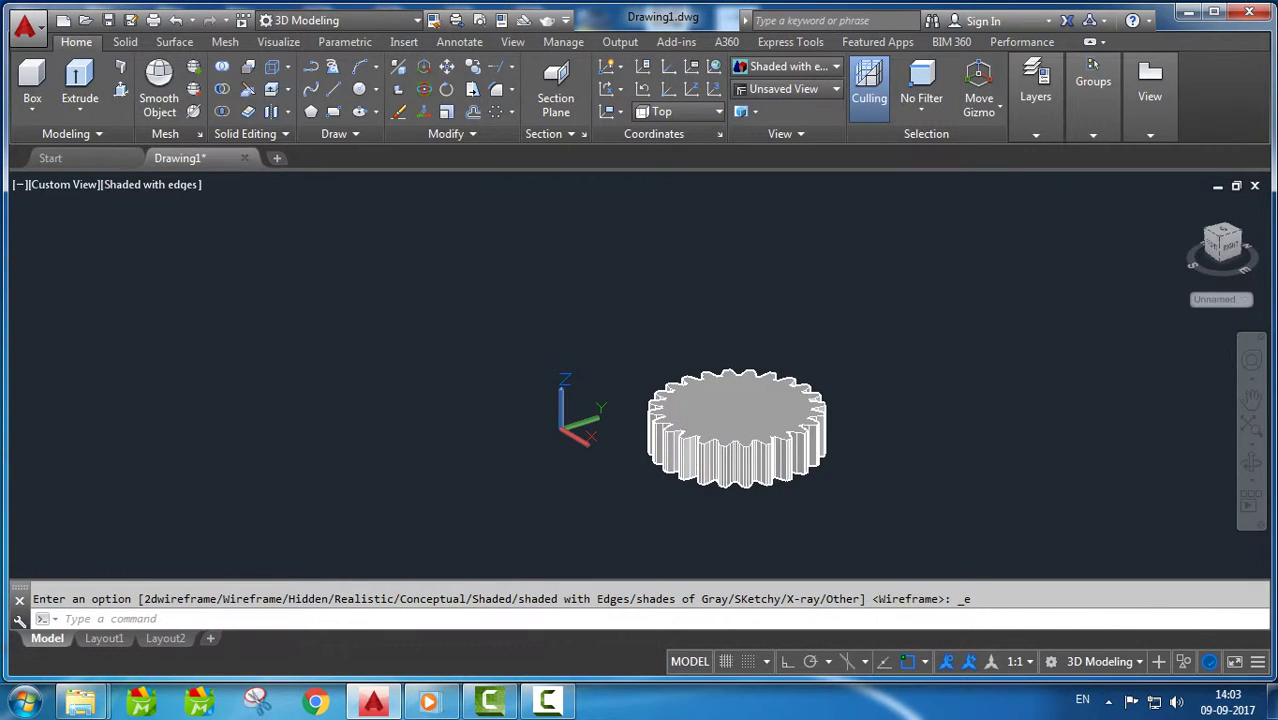
pyautogui.click(1251, 462)
pyautogui.moveTo(740, 430); pyautogui.dragTo(760, 470)
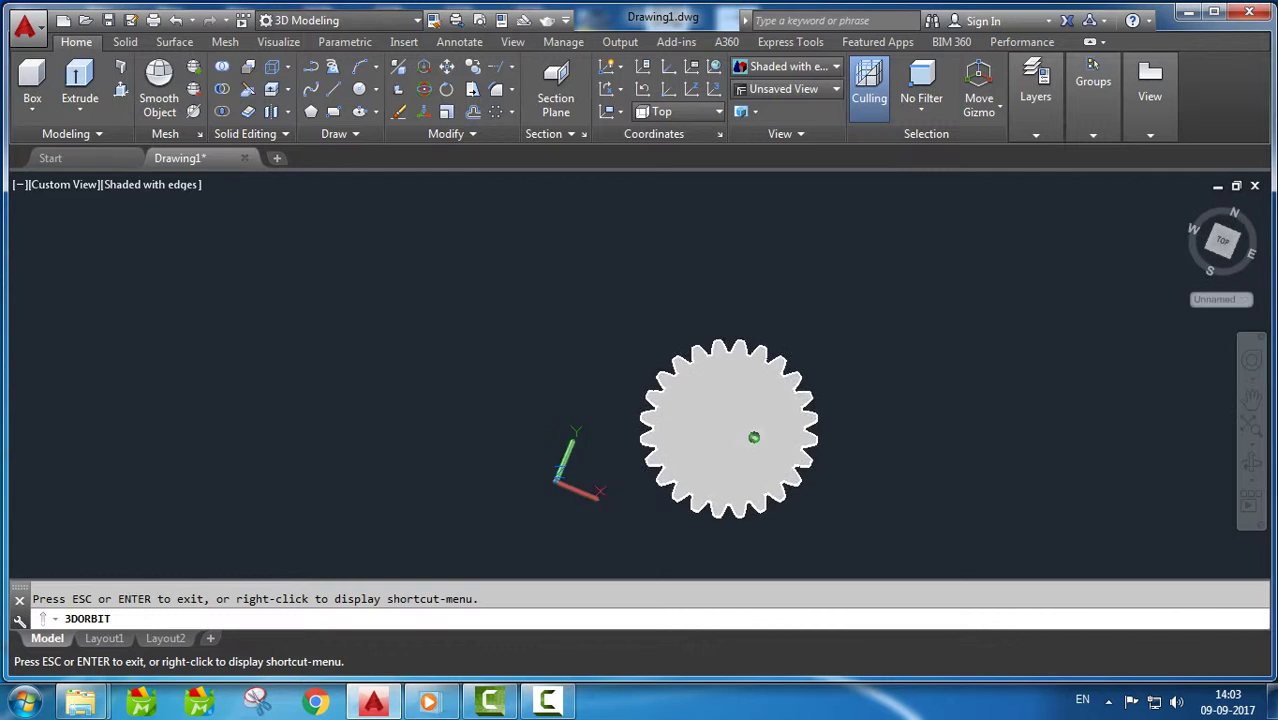
pyautogui.scroll(3, 720, 435)
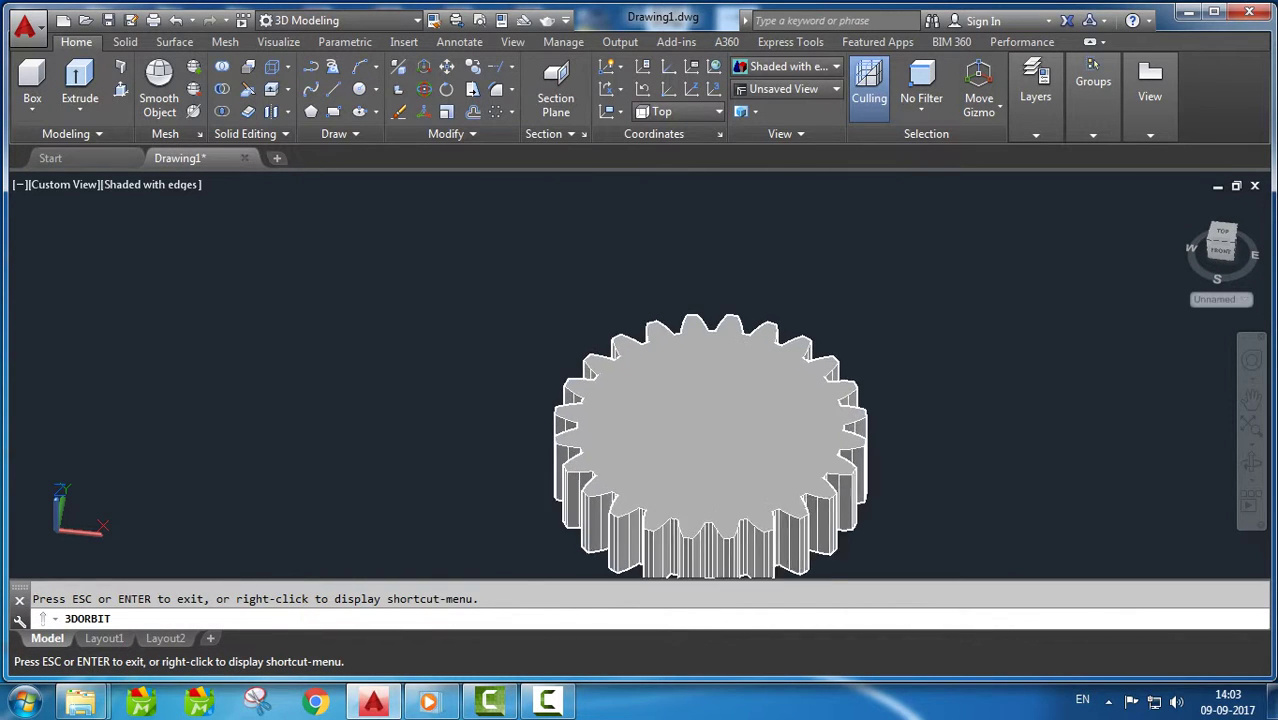
pyautogui.moveTo(770, 448); pyautogui.dragTo(770, 448)
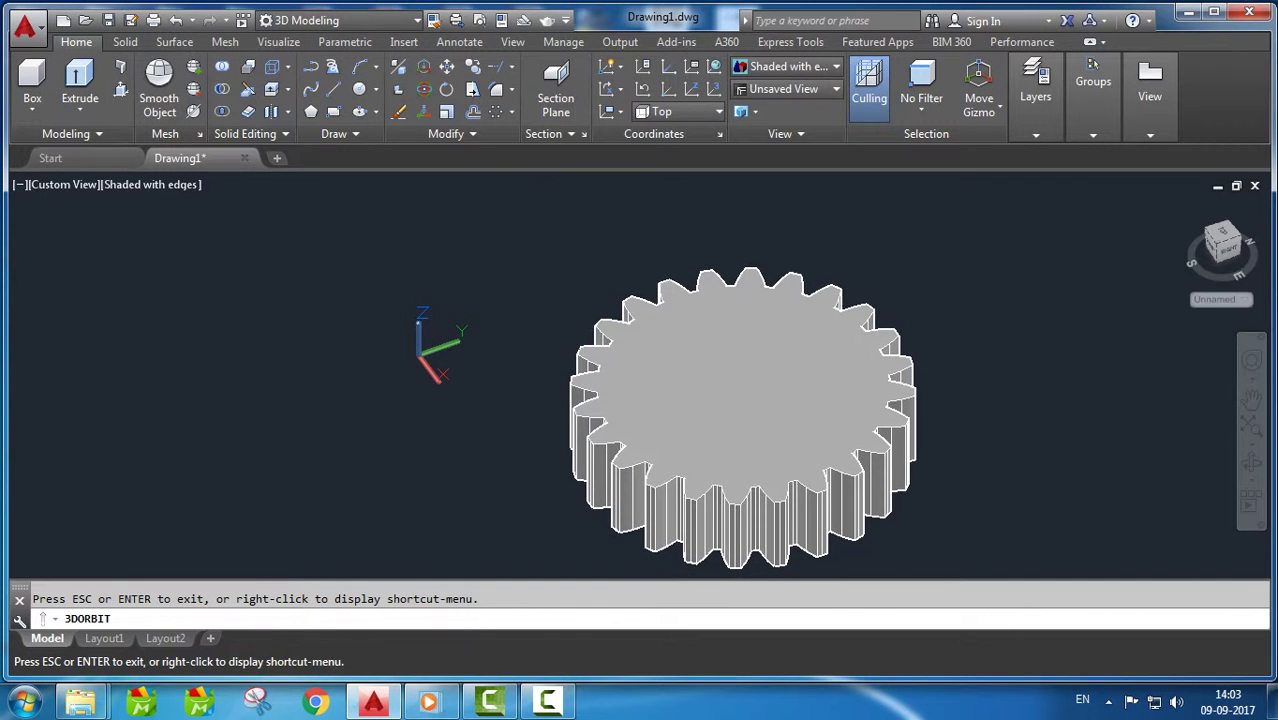
pyautogui.press('Escape')
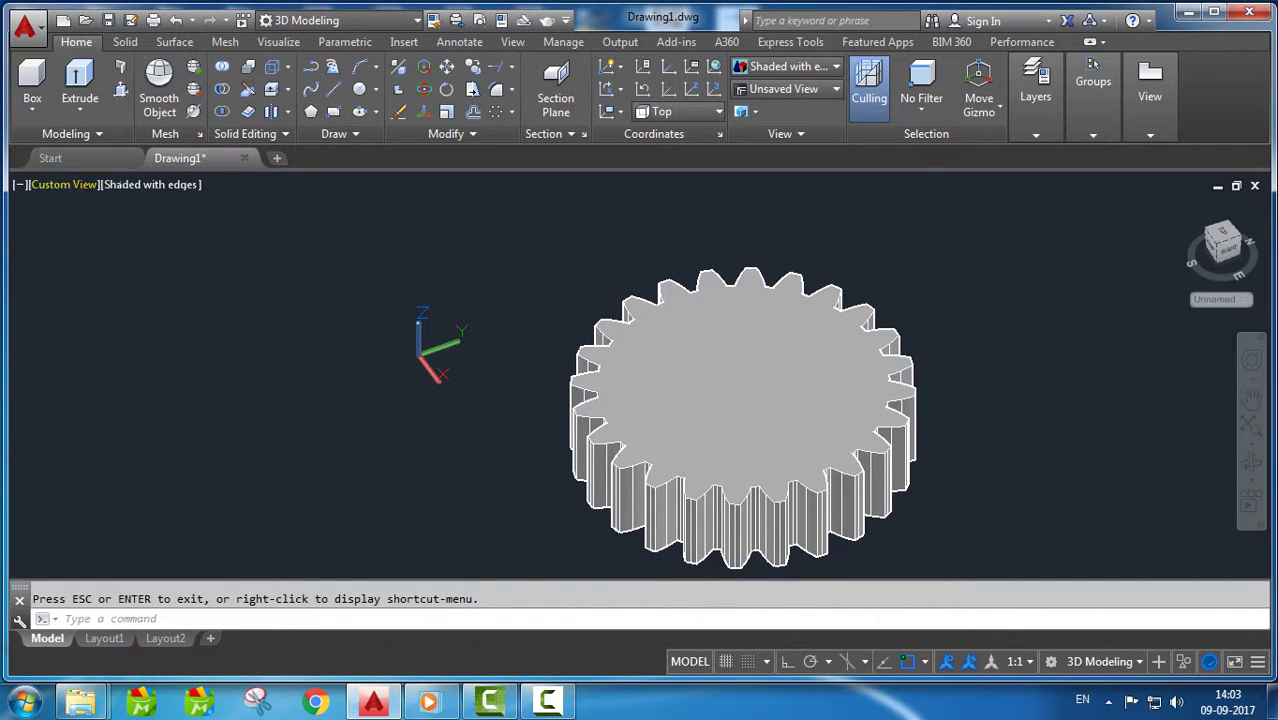
# Step: Switch to the Top view and the Wireframe visual style
pyautogui.click(64, 185)
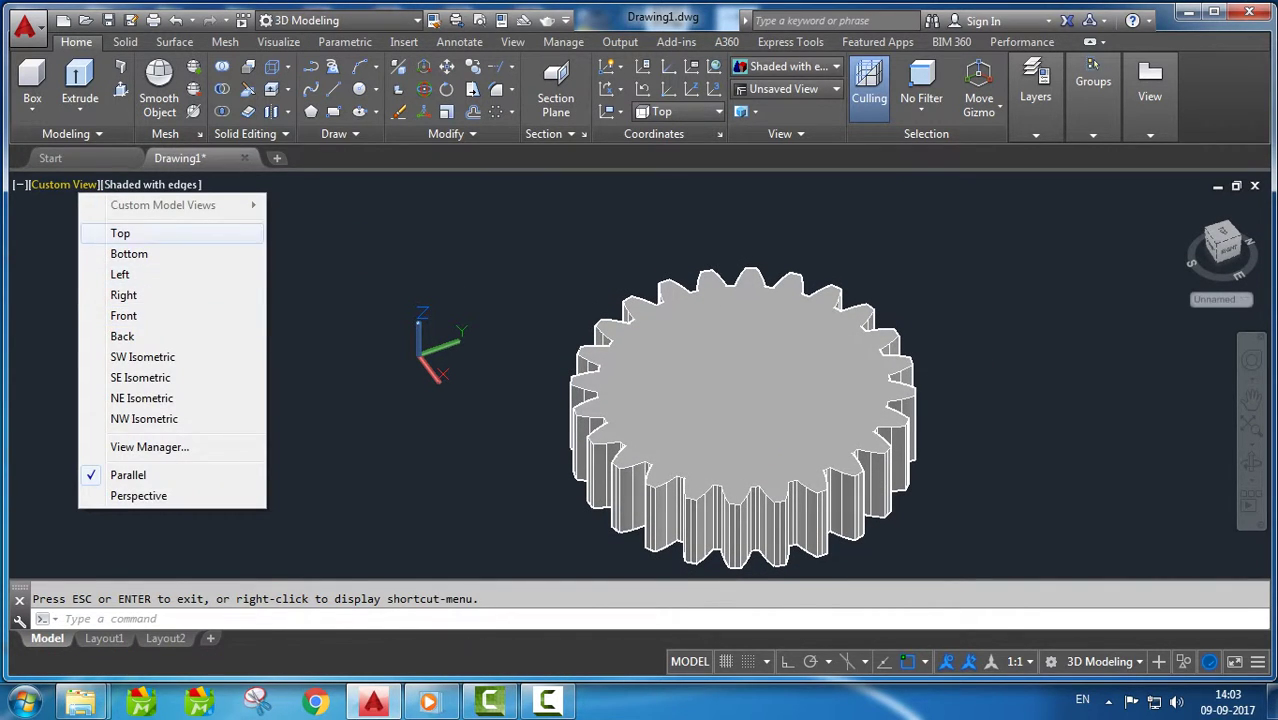
pyautogui.click(120, 233)
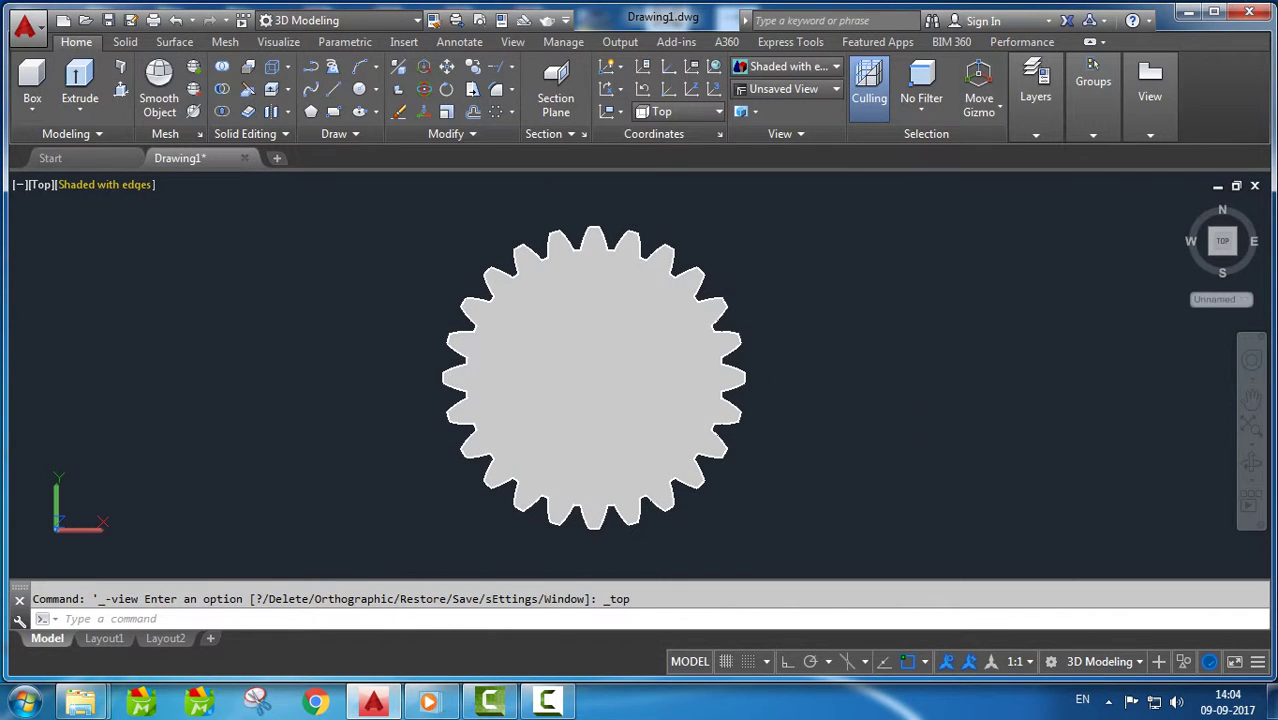
pyautogui.click(105, 184)
pyautogui.click(170, 398)
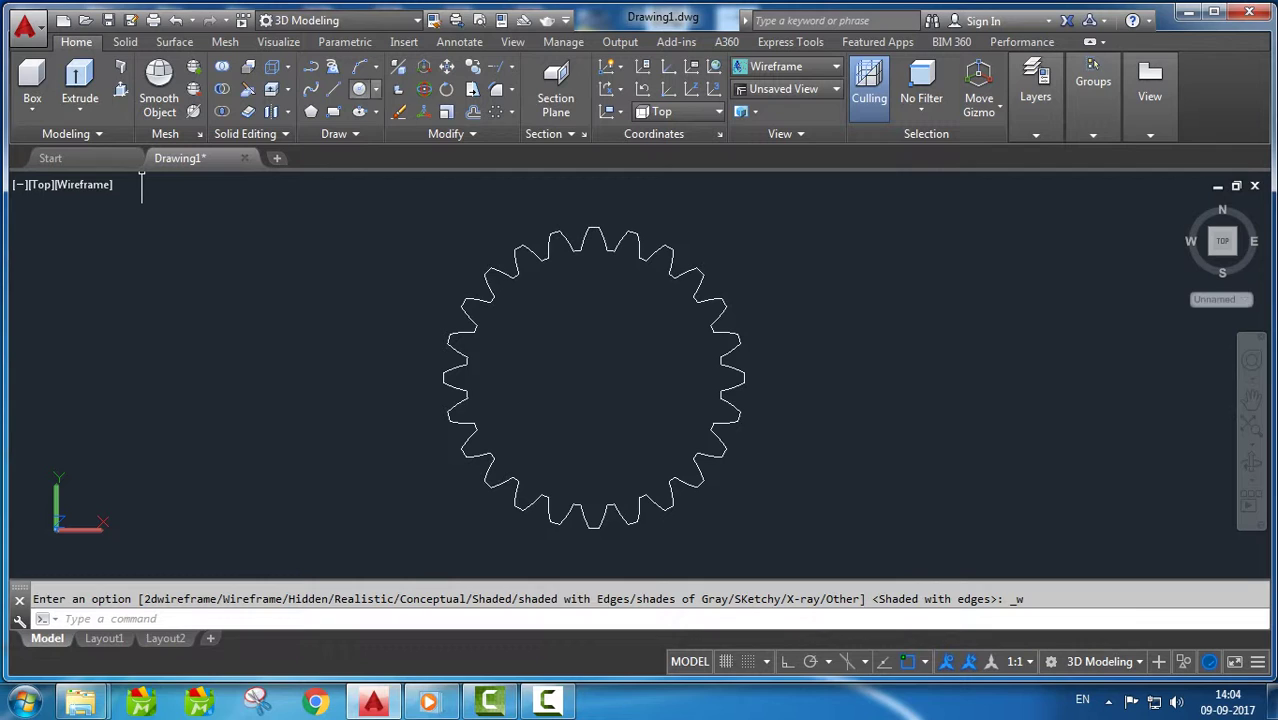
# Step: Draw a bore circle at the gear centre and a line from its top point to the centre
pyautogui.click(359, 88)
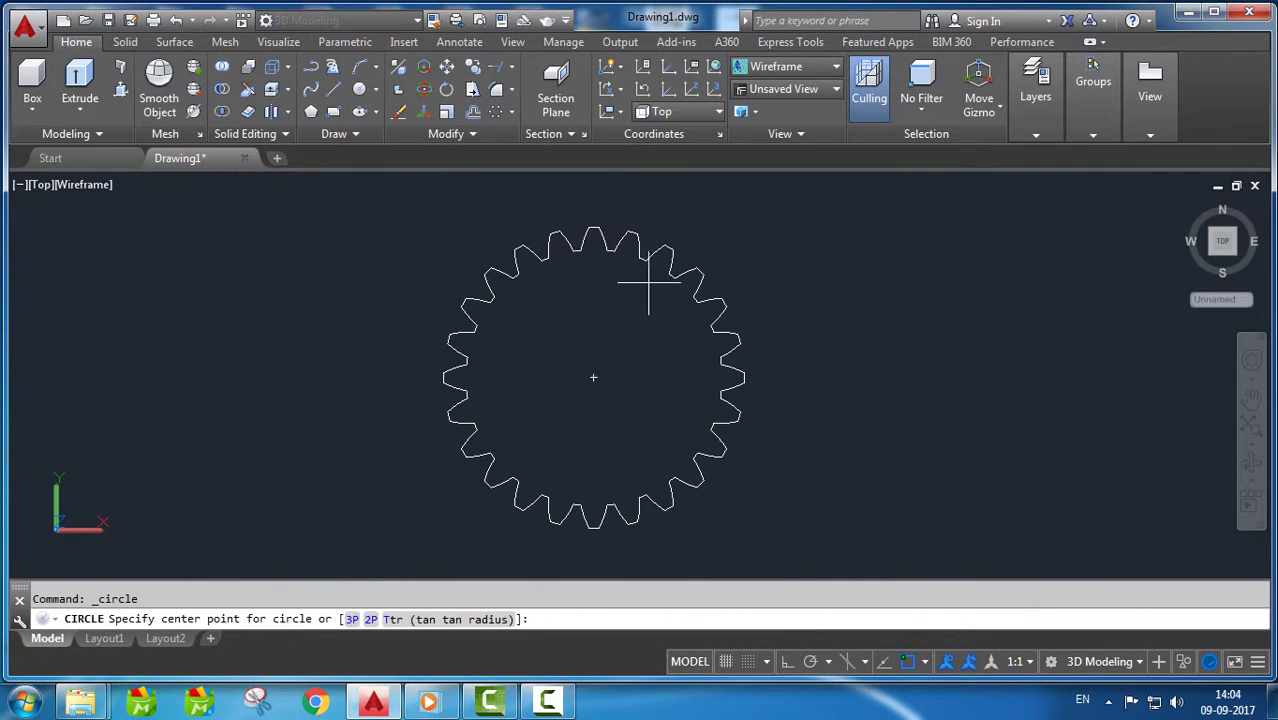
pyautogui.click(593, 377)
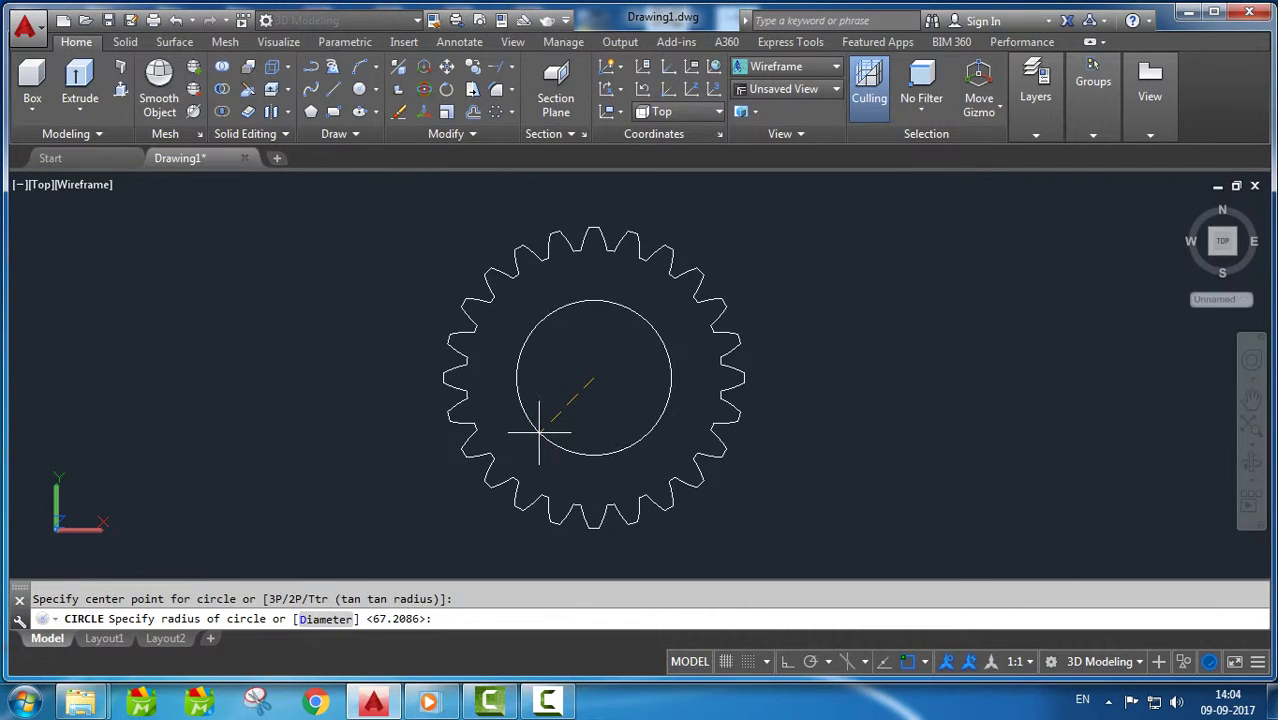
pyautogui.click(538, 428)
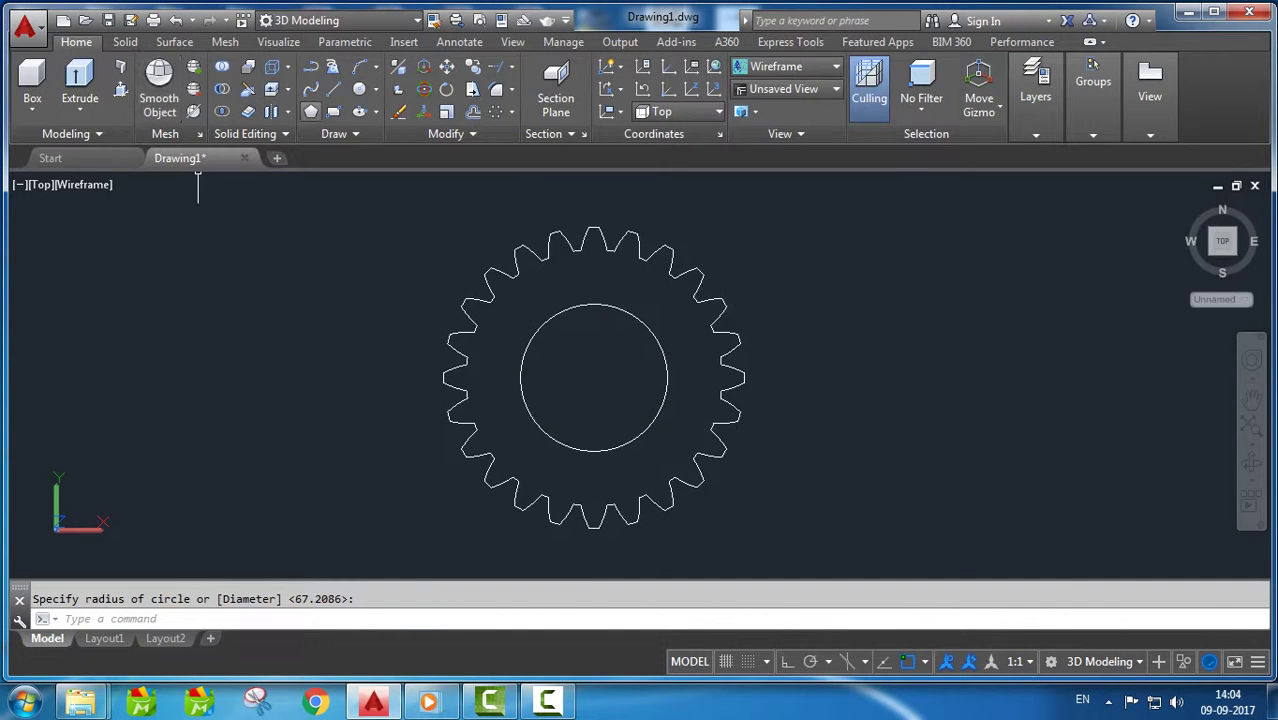
pyautogui.click(333, 89)
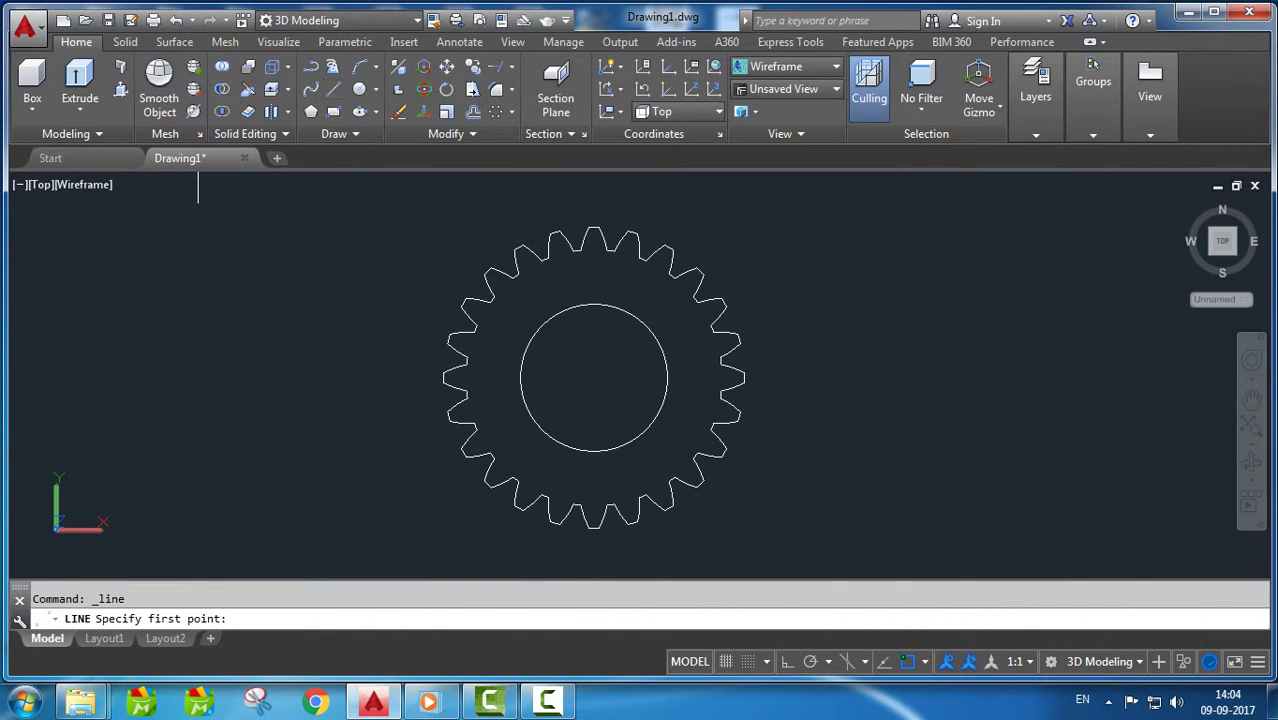
pyautogui.click(593, 304)
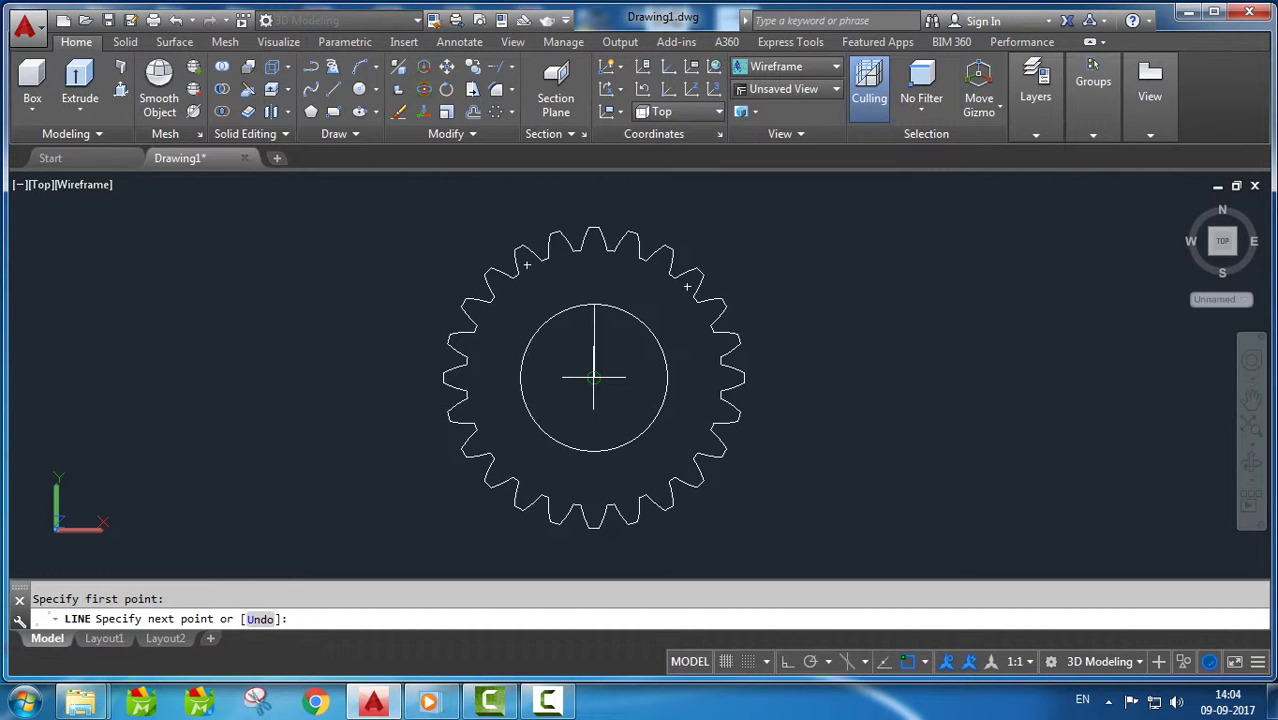
pyautogui.click(593, 378)
pyautogui.rightClick(757, 356)
pyautogui.click(785, 366)
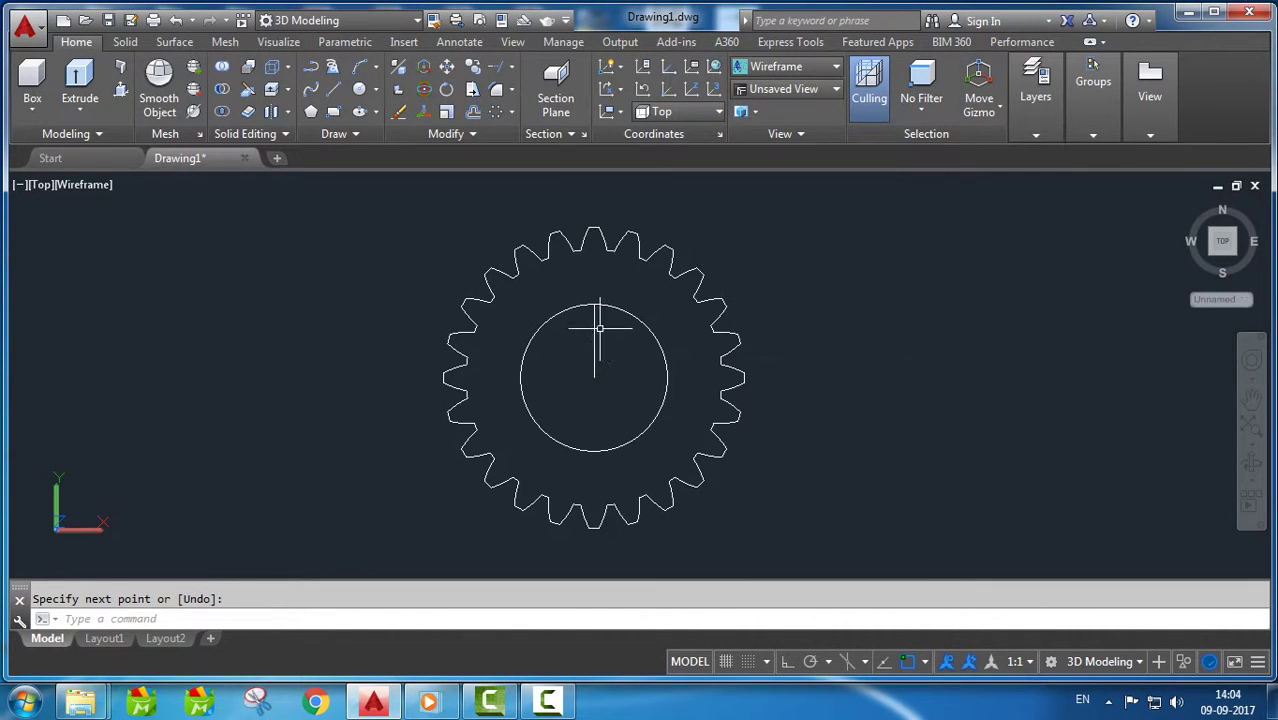
# Step: With Ortho on, stretch the vertical centre line upward past the bore circle
pyautogui.click(595, 318)
pyautogui.scroll(5, 593, 282)
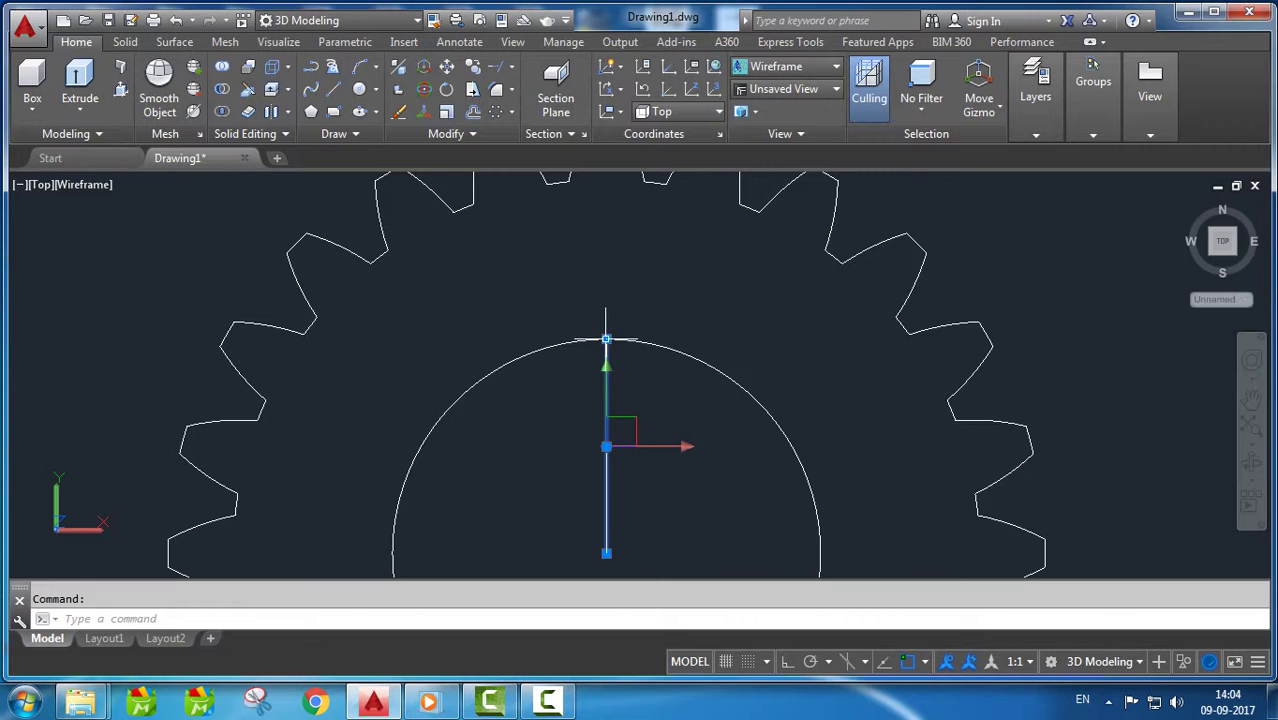
pyautogui.click(606, 340)
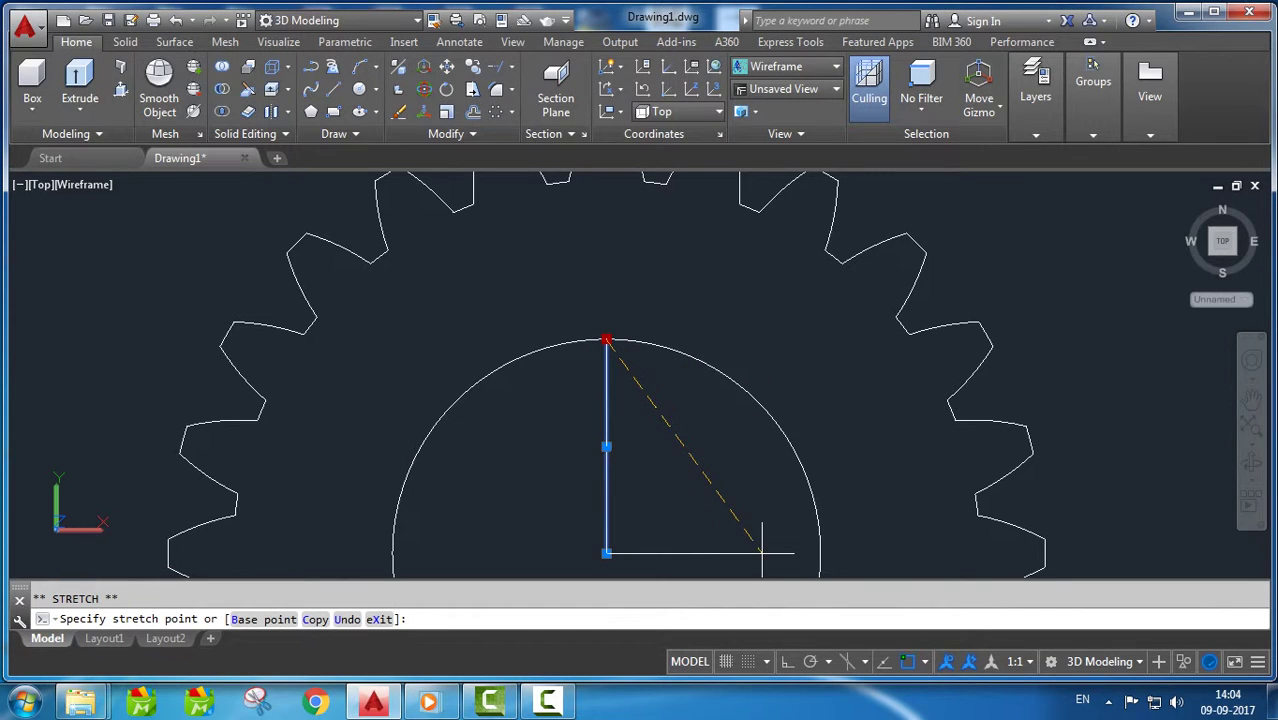
pyautogui.press('F8')
pyautogui.click(610, 272)
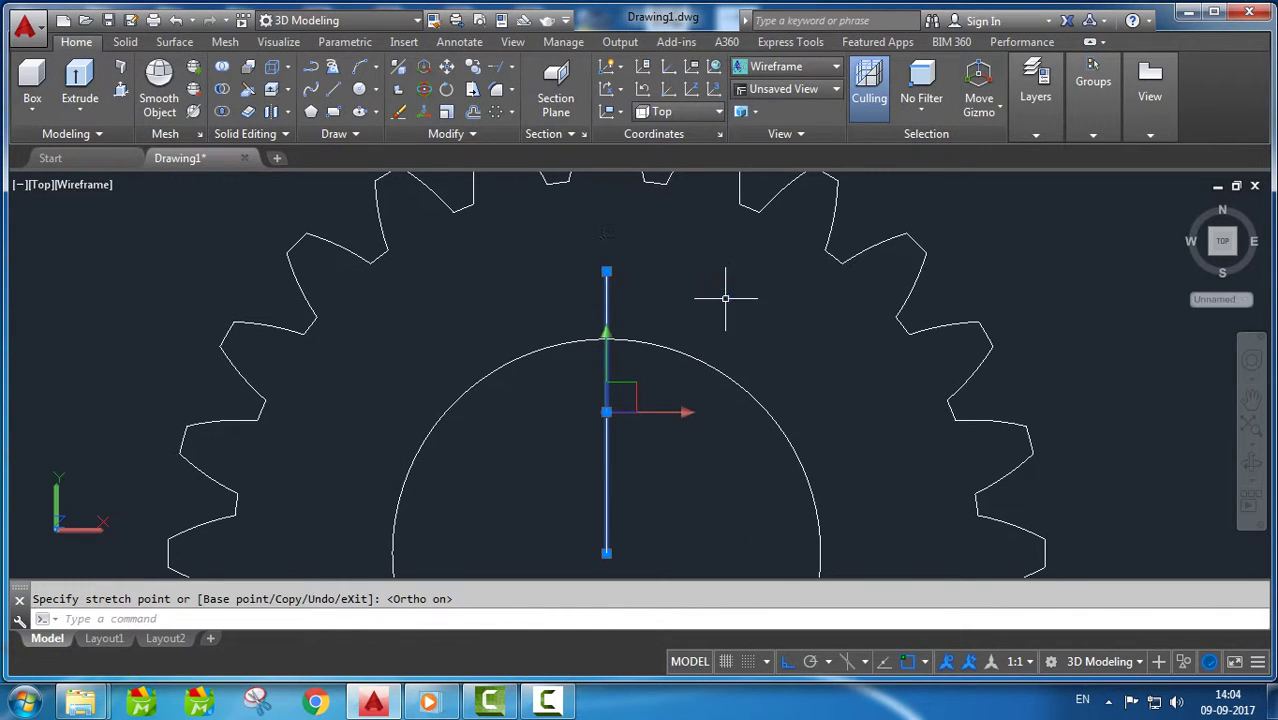
pyautogui.press('Escape')
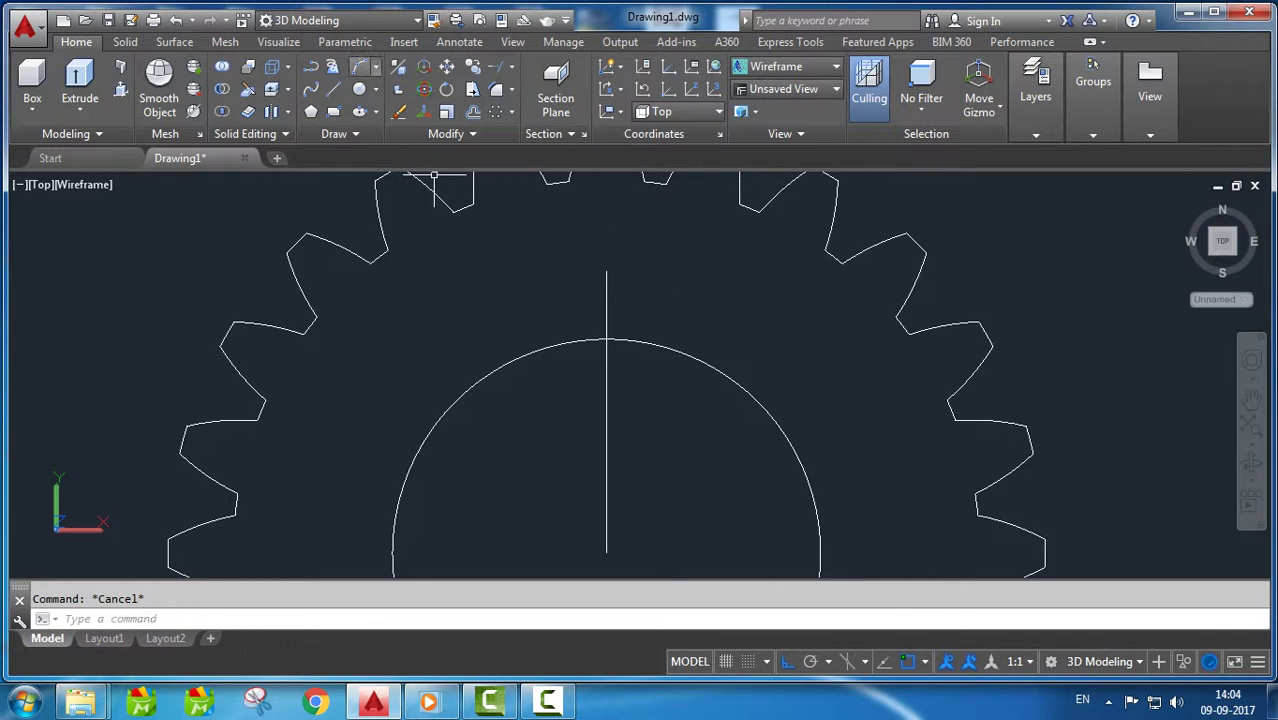
# Step: Draw the half key slot lines: top edge leftward from the centre line, side down past the circle
pyautogui.click(333, 88)
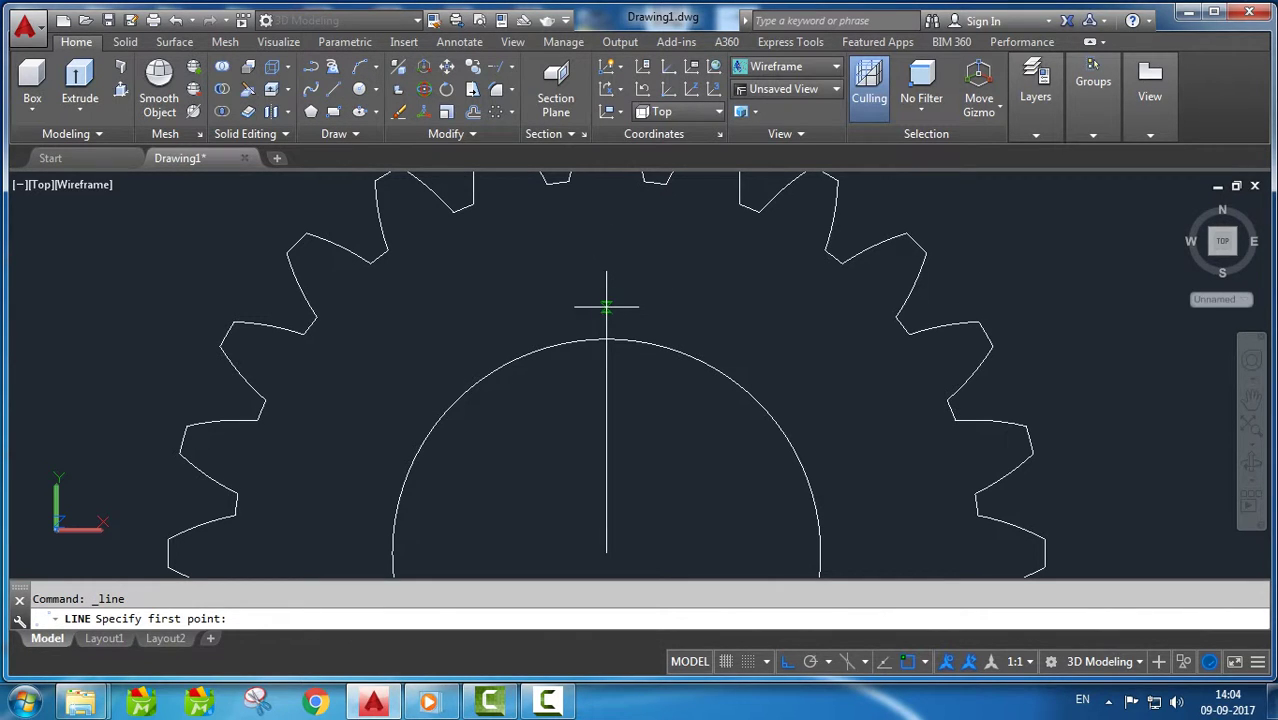
pyautogui.click(615, 307)
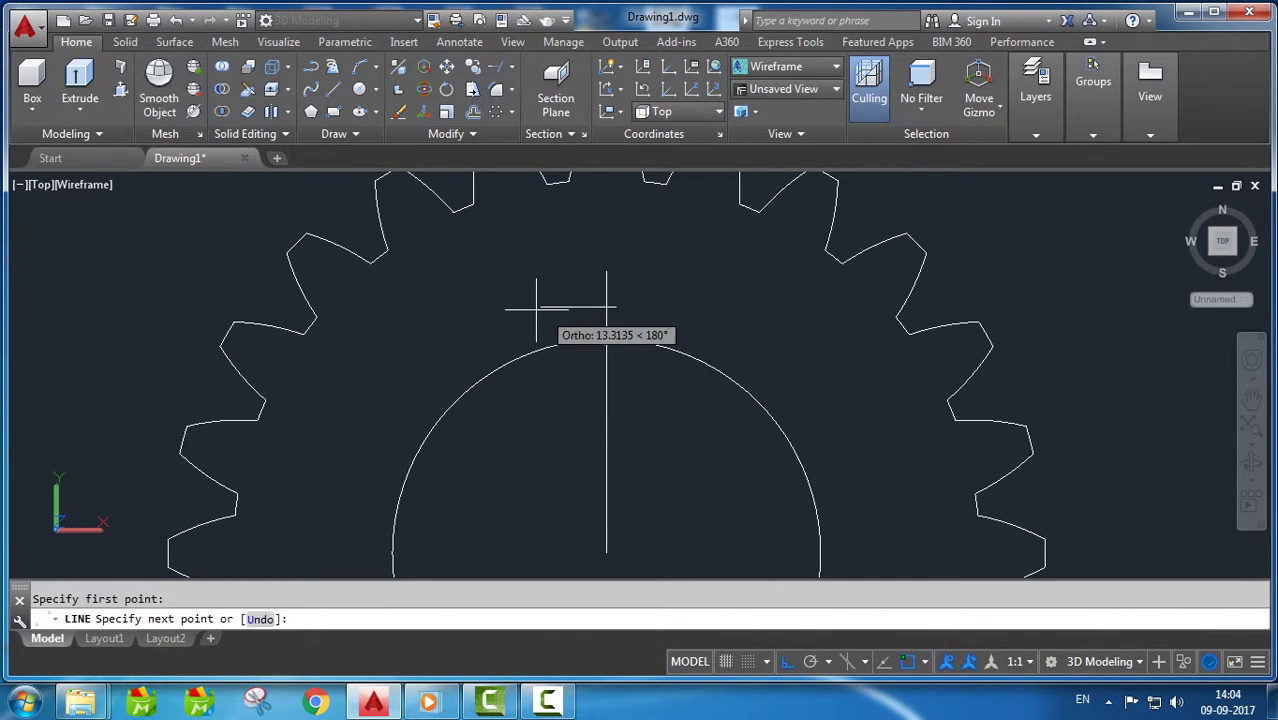
pyautogui.click(586, 307)
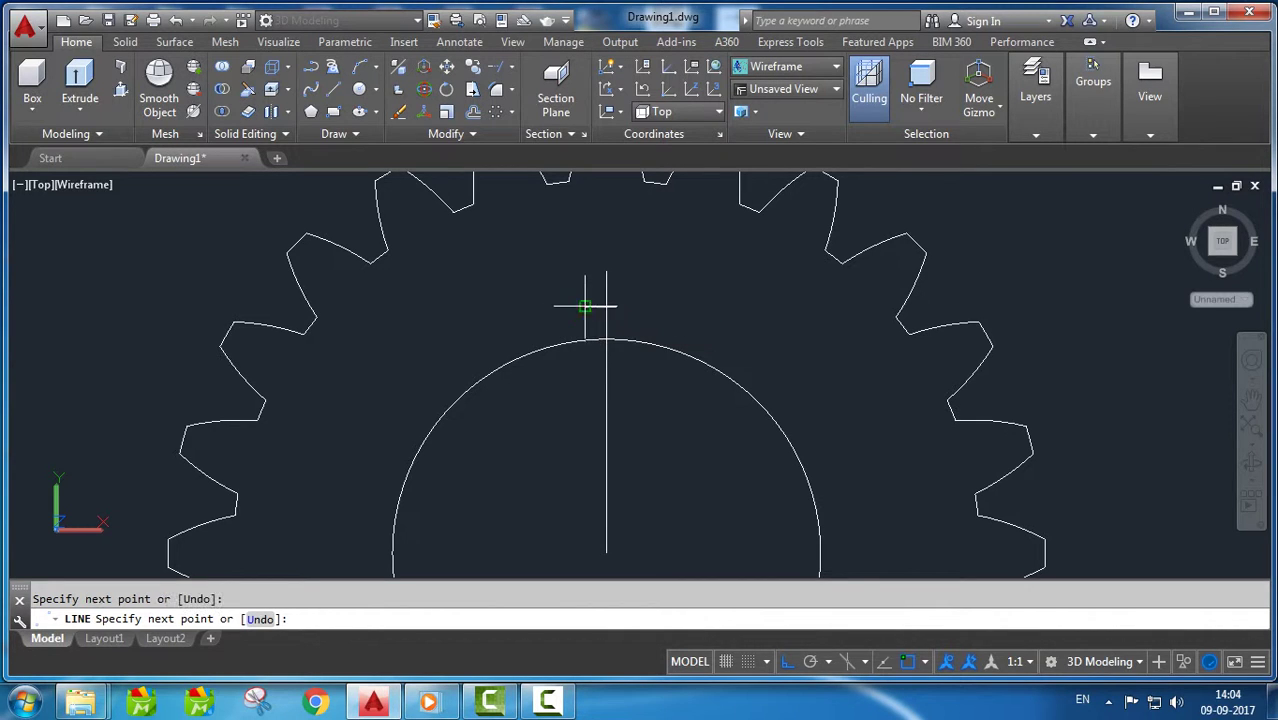
pyautogui.click(586, 376)
pyautogui.rightClick(546, 380)
pyautogui.click(590, 396)
pyautogui.write('TRIM')
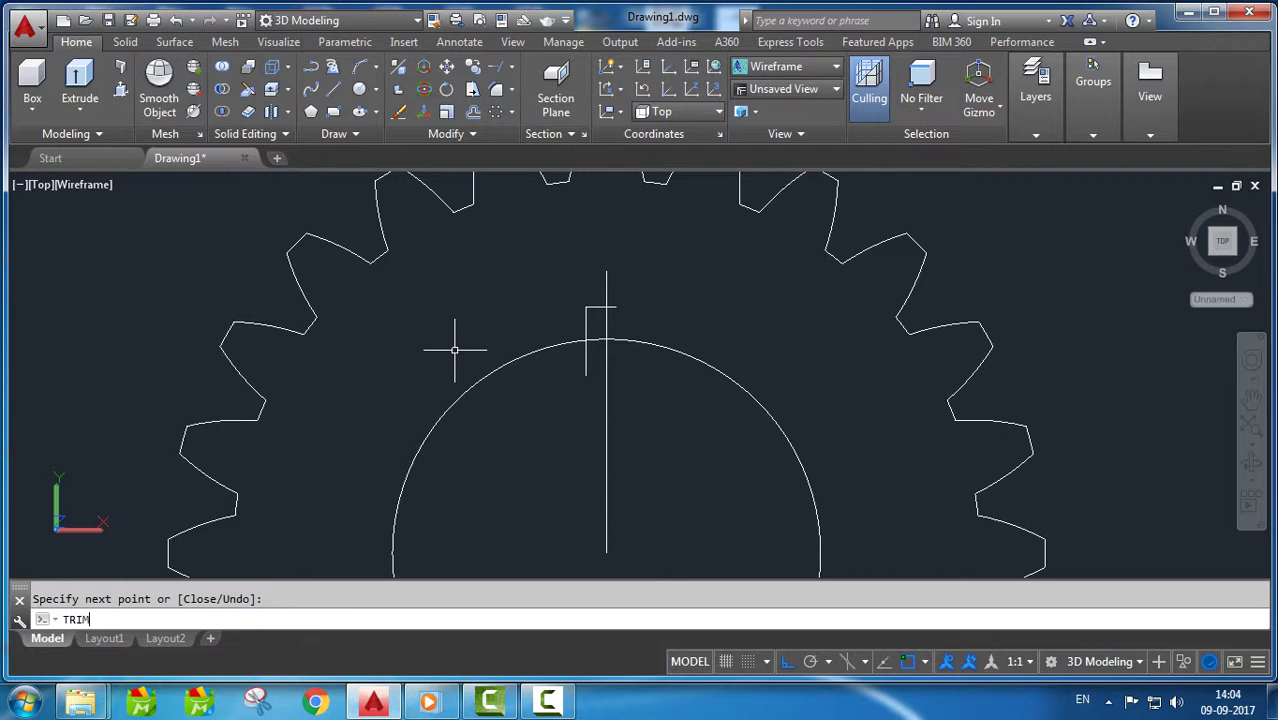
pyautogui.press('Return')
pyautogui.press('Return')
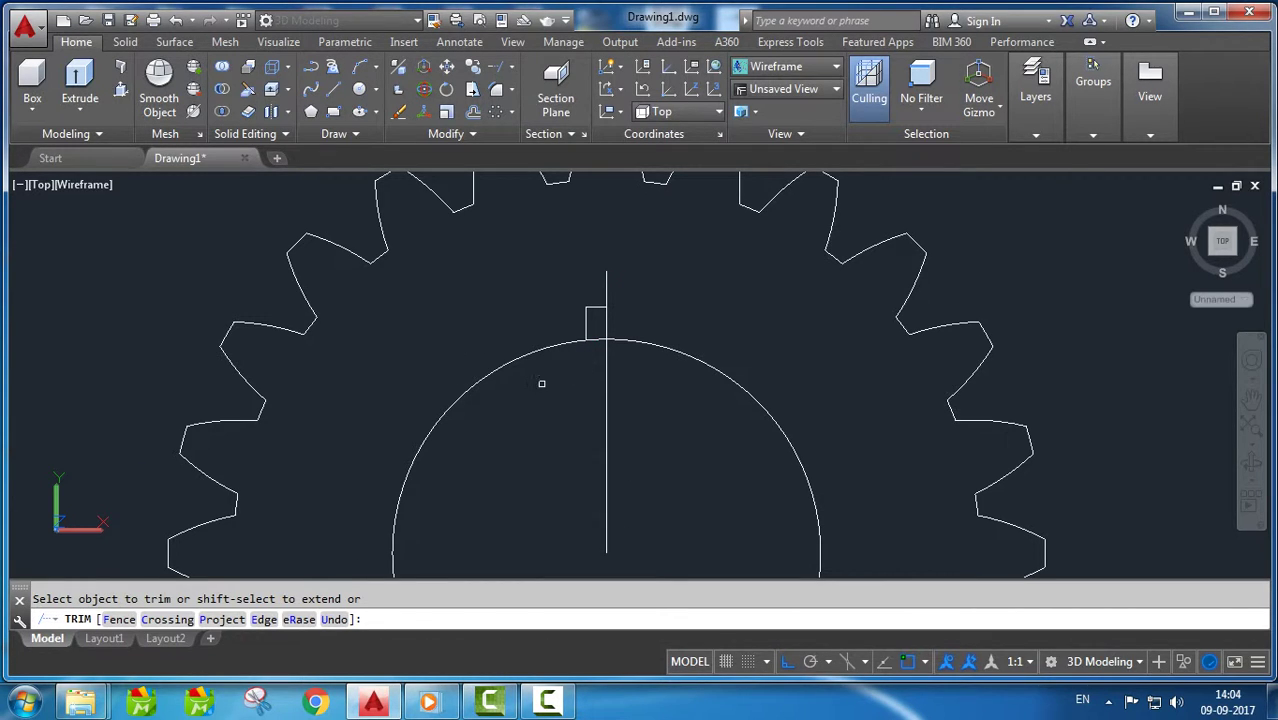
# Step: Mirror the half keyway about the vertical centre line, keeping the original
pyautogui.press('Return')
pyautogui.write('MI')
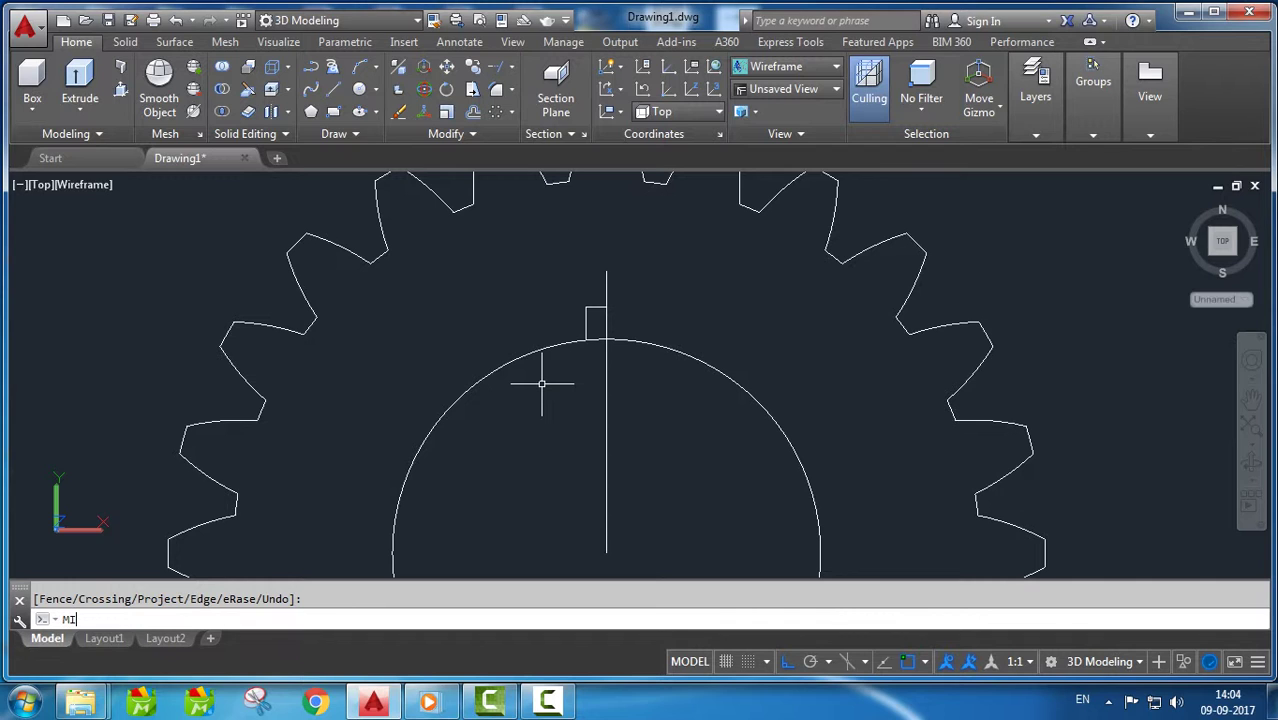
pyautogui.write('RROR')
pyautogui.press('Return')
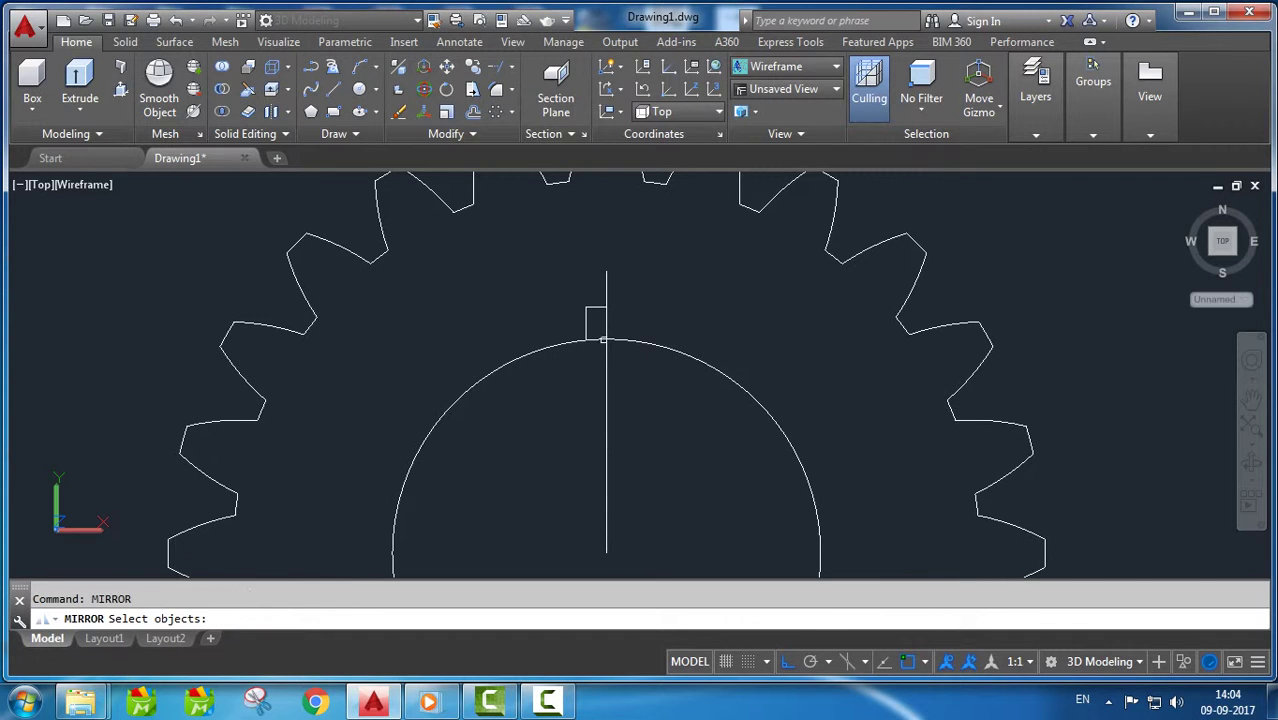
pyautogui.scroll(3, 592, 300)
pyautogui.click(596, 293)
pyautogui.click(556, 288)
pyautogui.scroll(-2, 653, 294)
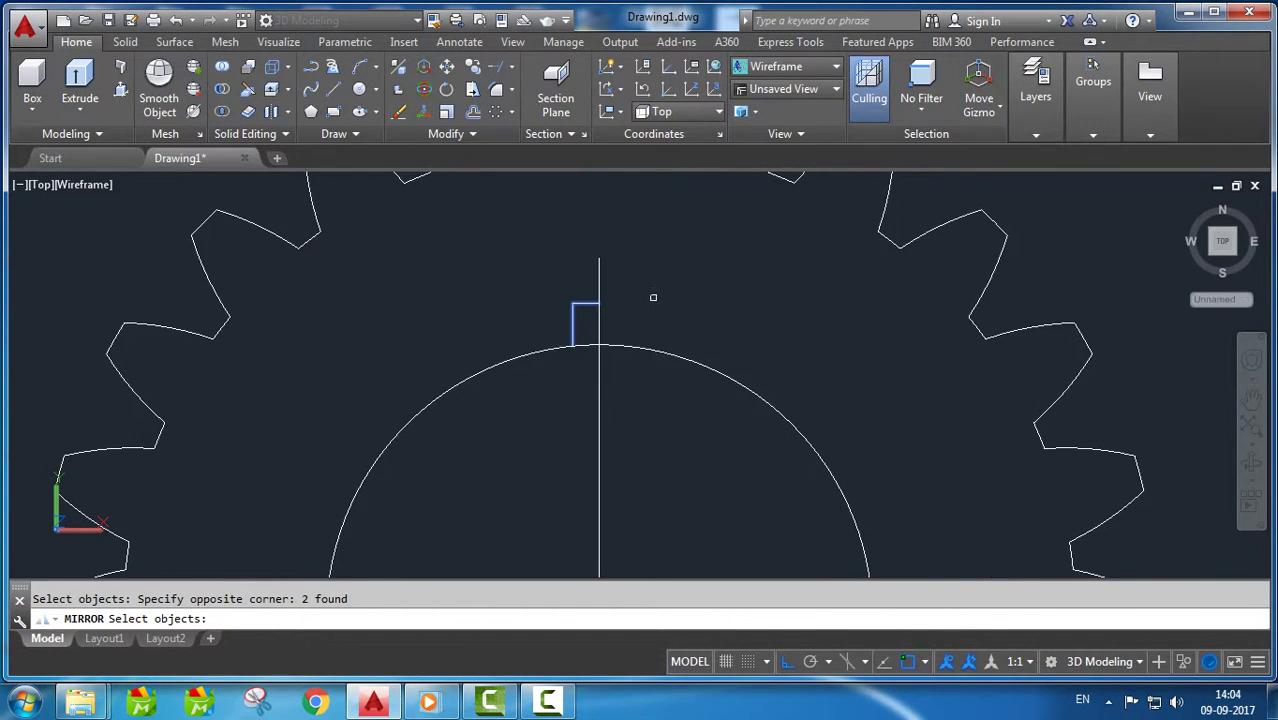
pyautogui.scroll(-2, 673, 288)
pyautogui.press('Return')
pyautogui.click(632, 307)
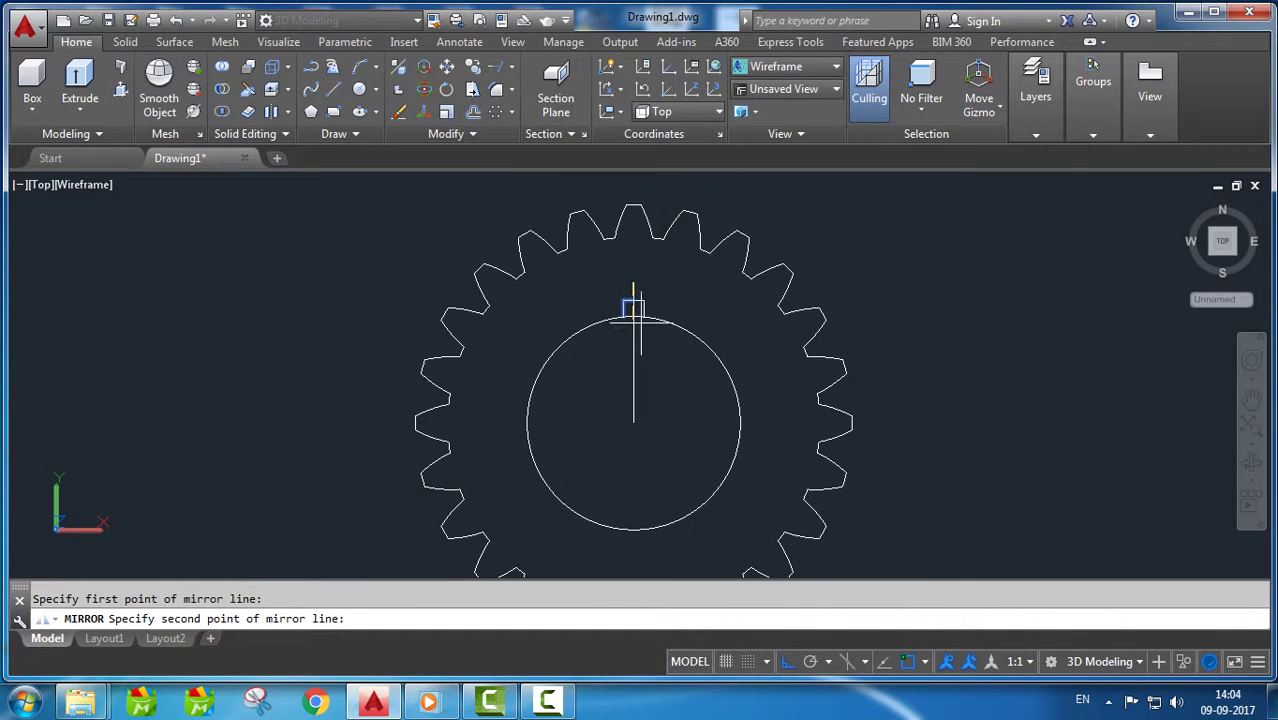
pyautogui.click(632, 424)
pyautogui.press('Return')
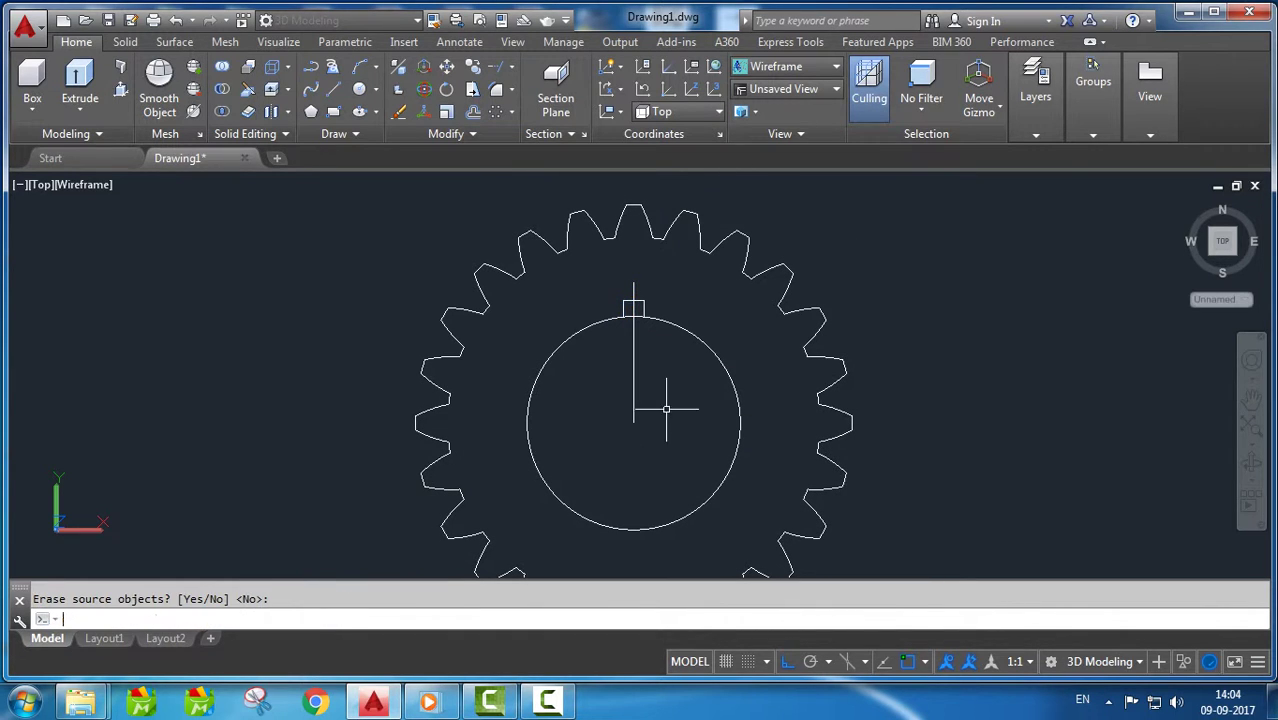
# Step: Trim the bore arc inside the keyway notch and erase the vertical centre line
pyautogui.scroll(3, 633, 290)
pyautogui.write('TRIM')
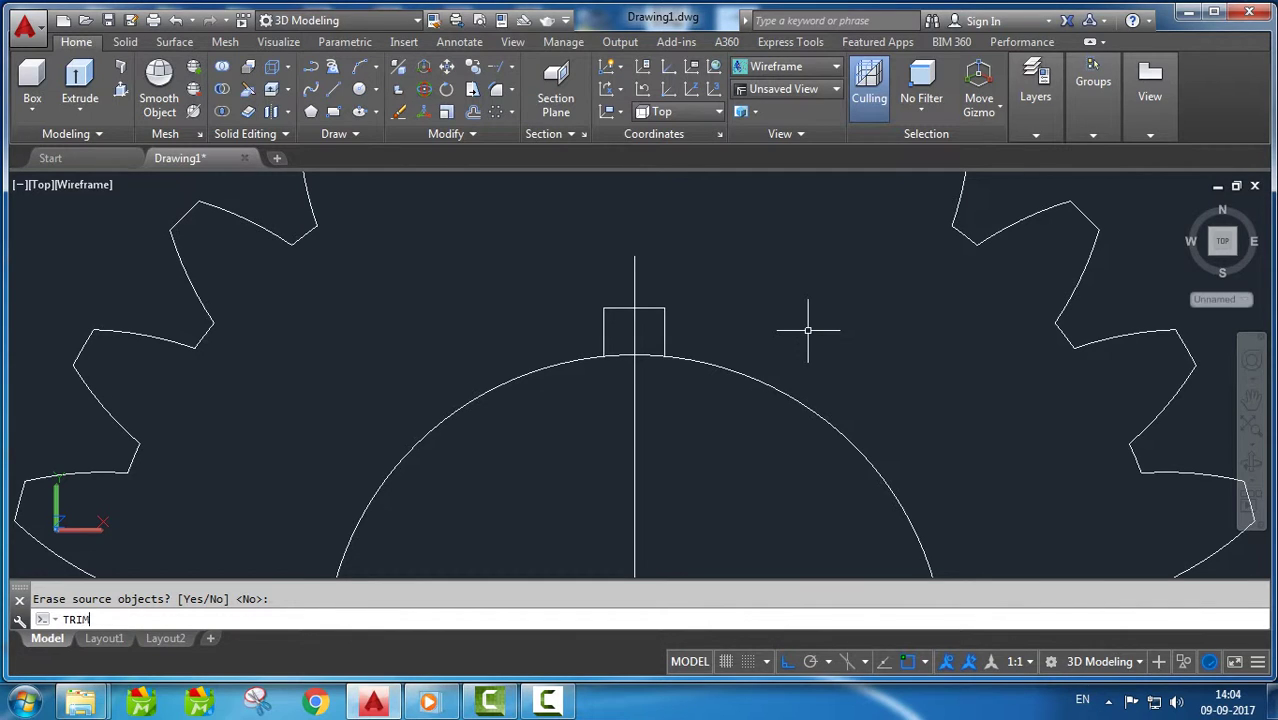
pyautogui.press('Return')
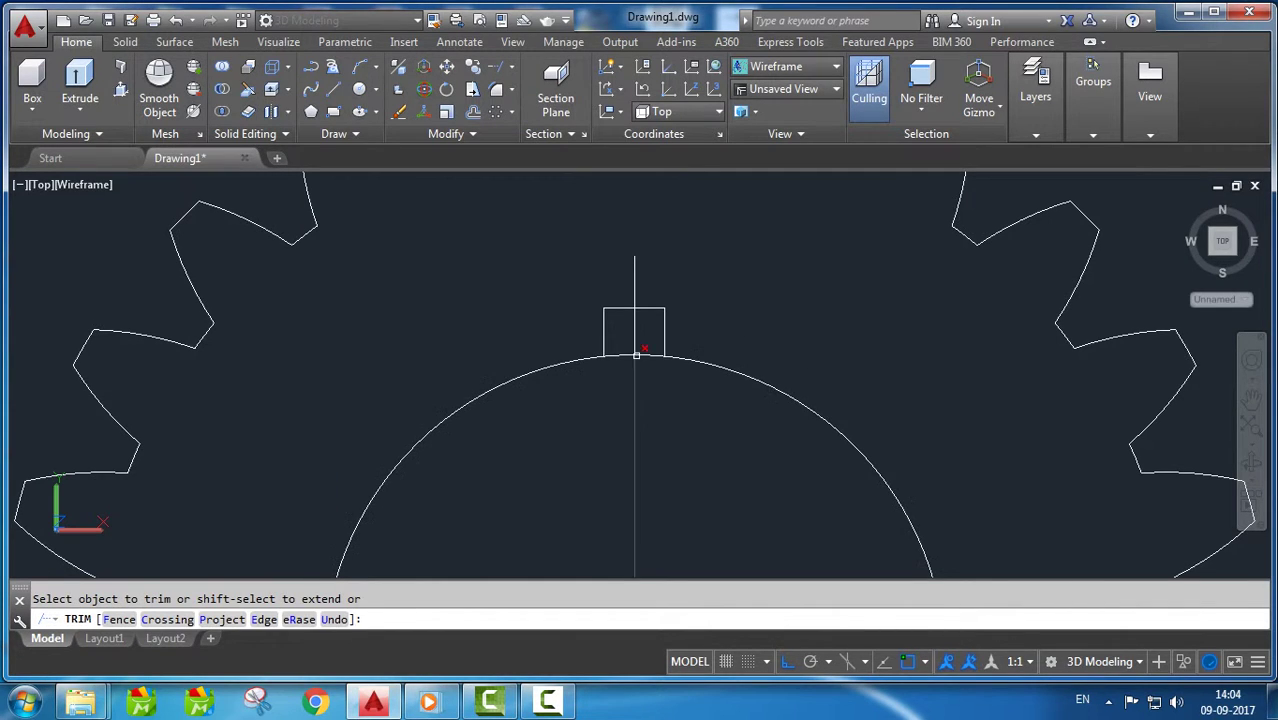
pyautogui.press('Escape')
pyautogui.click(676, 386)
pyautogui.click(608, 429)
pyautogui.press('Delete')
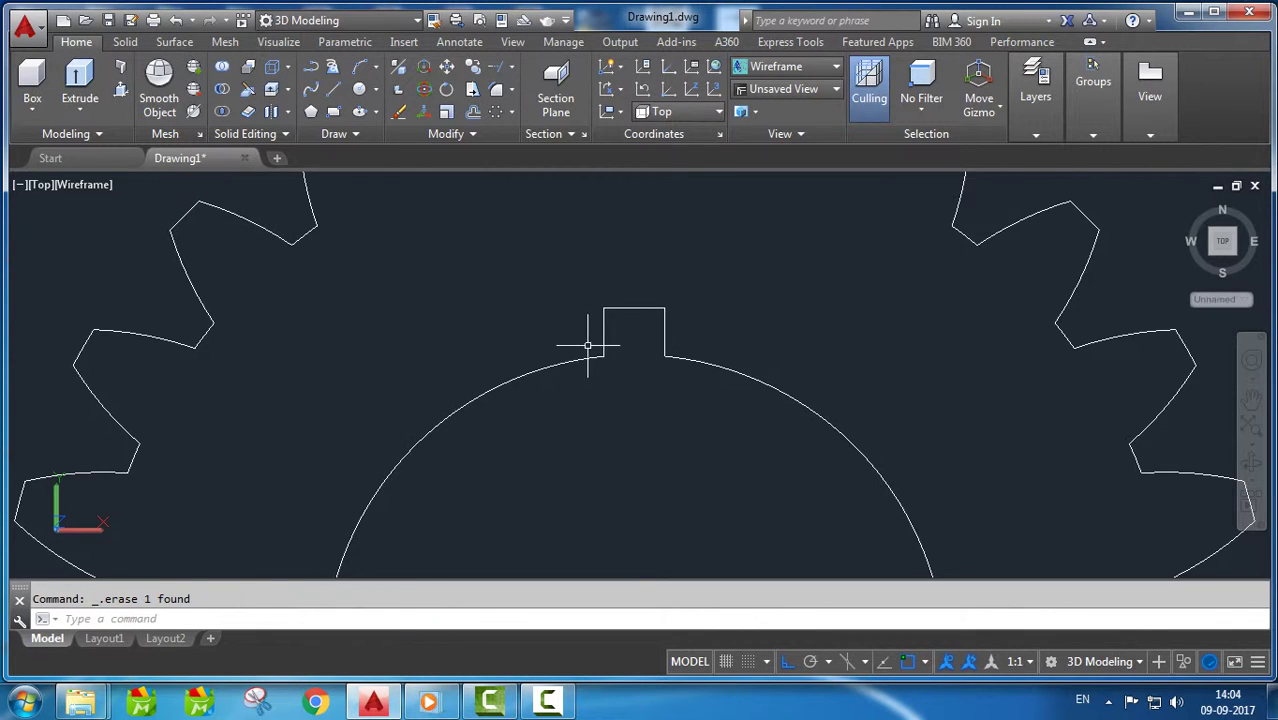
pyautogui.scroll(-3, 633, 348)
pyautogui.scroll(-2, 728, 343)
pyautogui.write('JO')
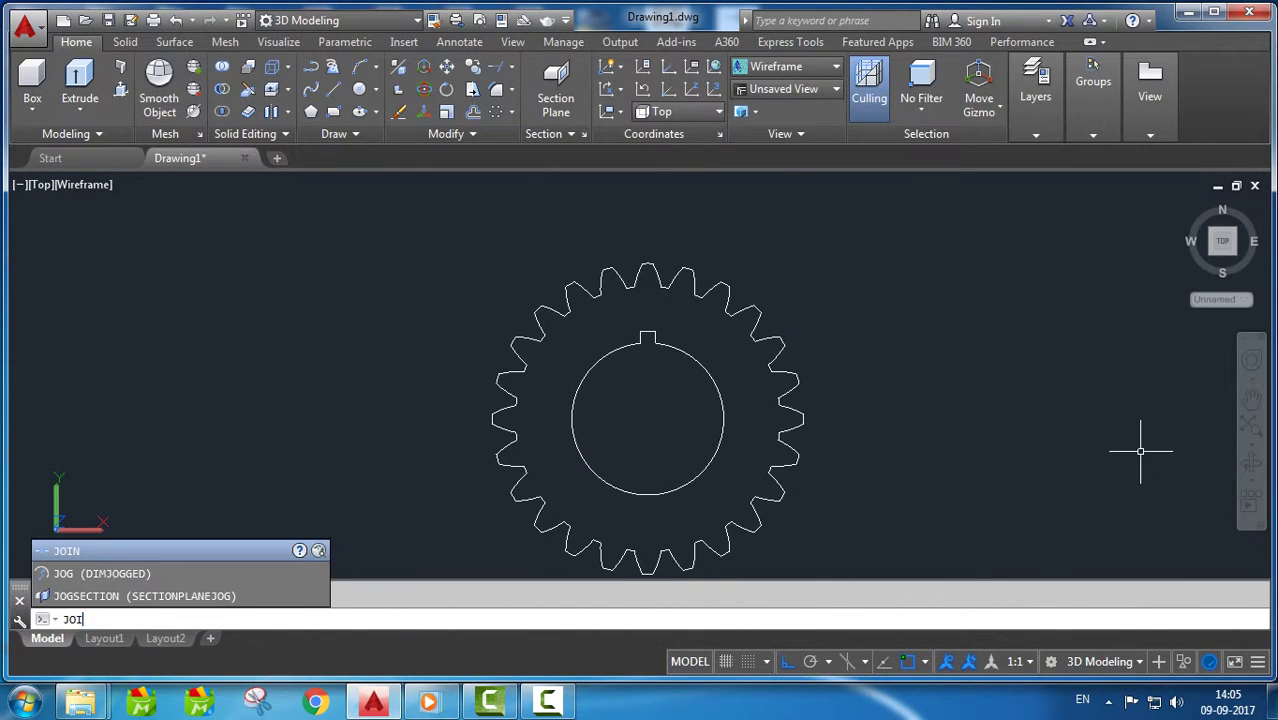
# Step: JOIN the four keyway pieces into a single polyline
pyautogui.write('IN')
pyautogui.press('Return')
pyautogui.click(680, 311)
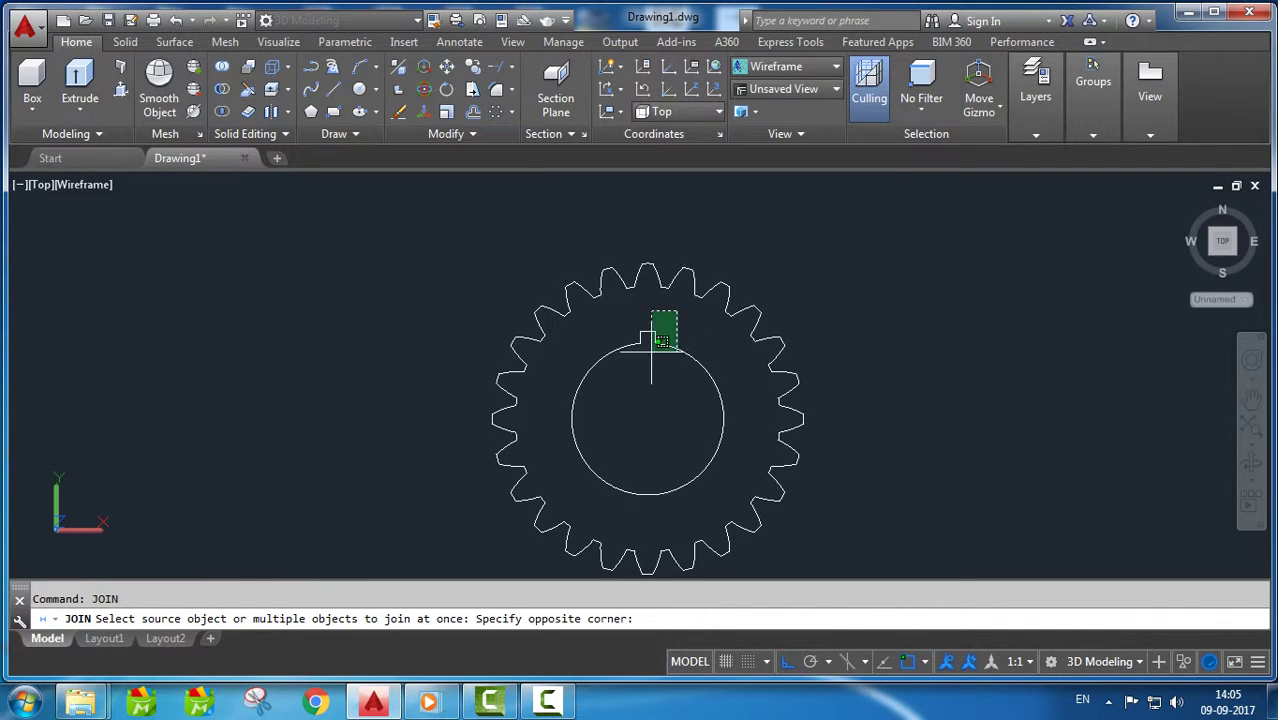
pyautogui.click(620, 375)
pyautogui.press('Return')
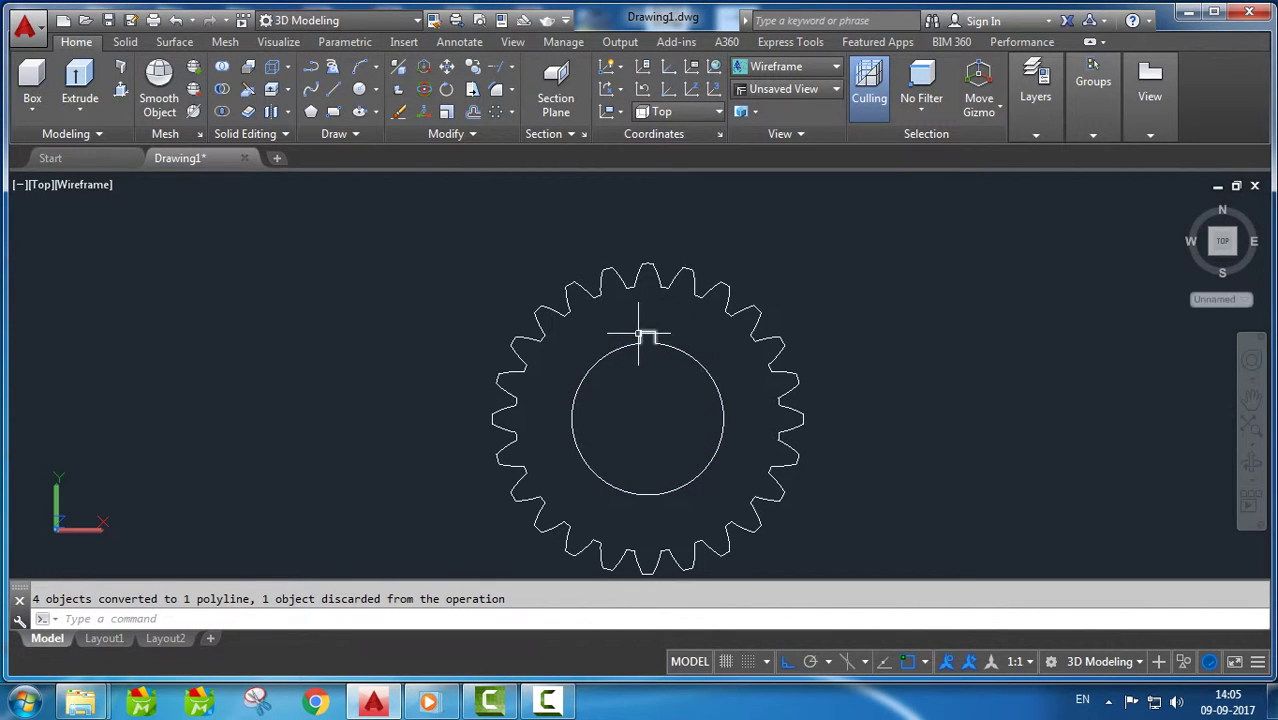
# Step: Try joining the bore arc to the keyway polyline, which joins nothing, and zoom to inspect
pyautogui.scroll(5, 643, 343)
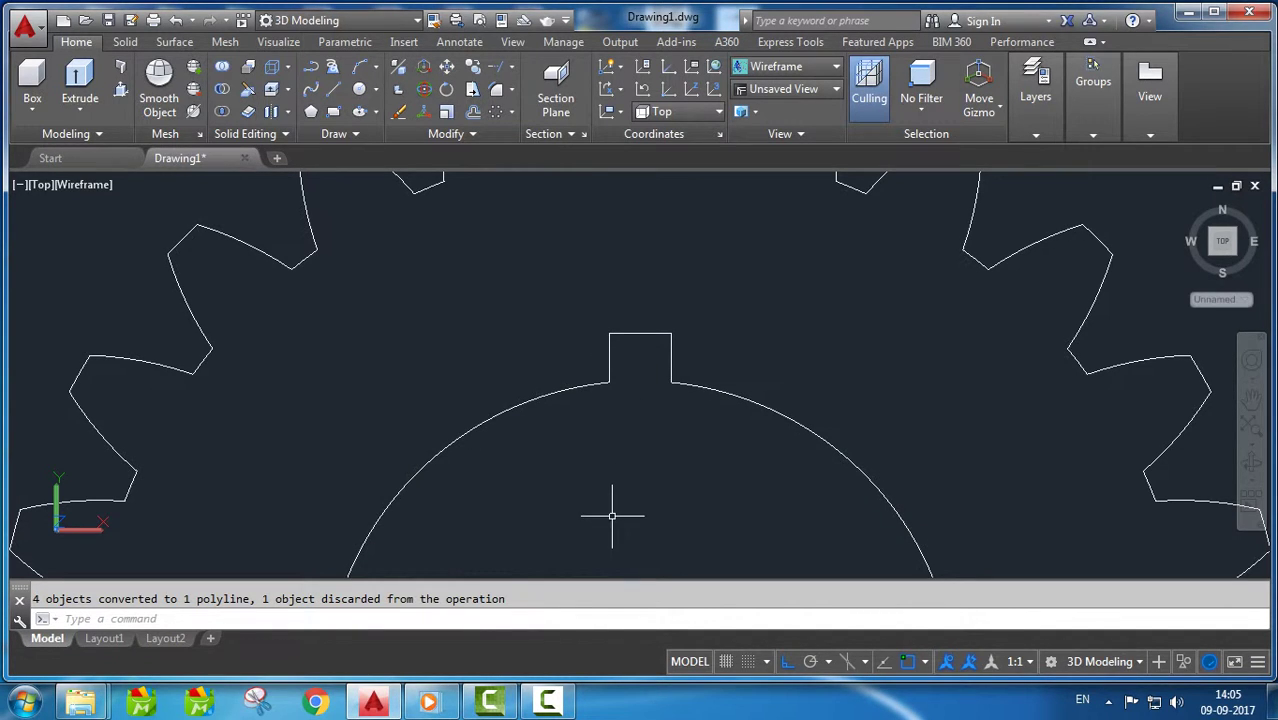
pyautogui.press('Return')
pyautogui.click(672, 366)
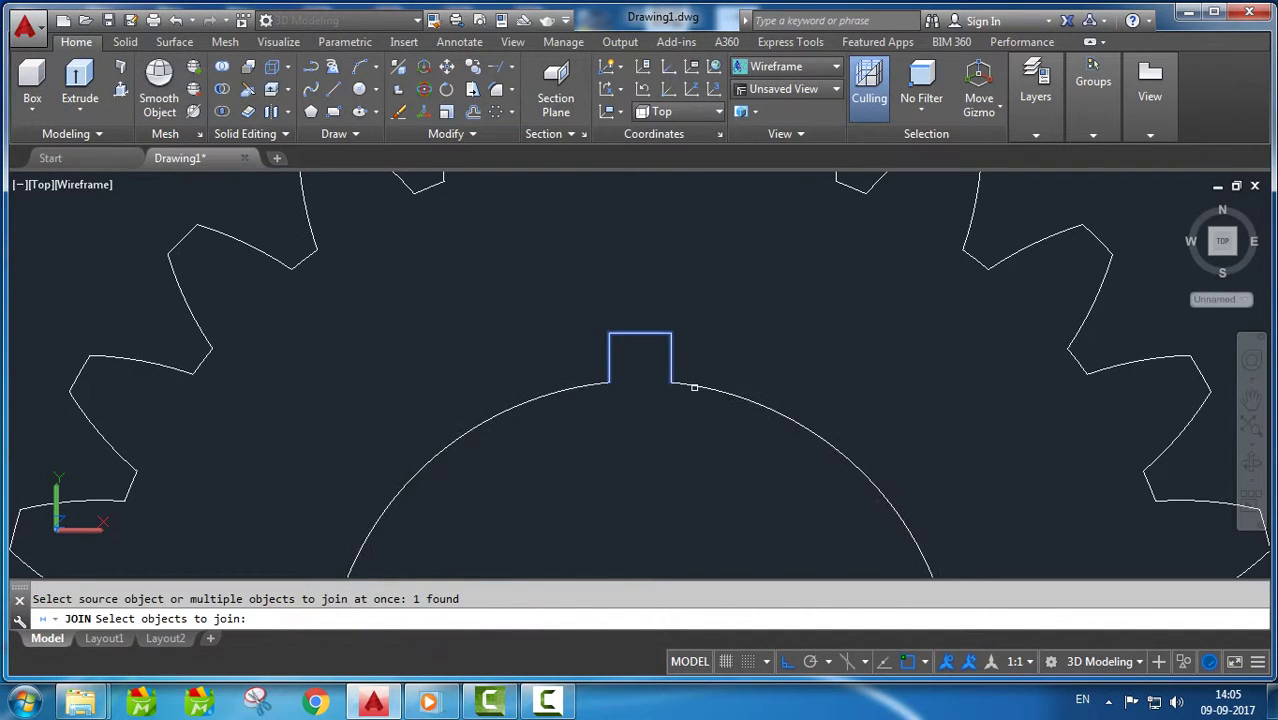
pyautogui.click(694, 383)
pyautogui.press('Return')
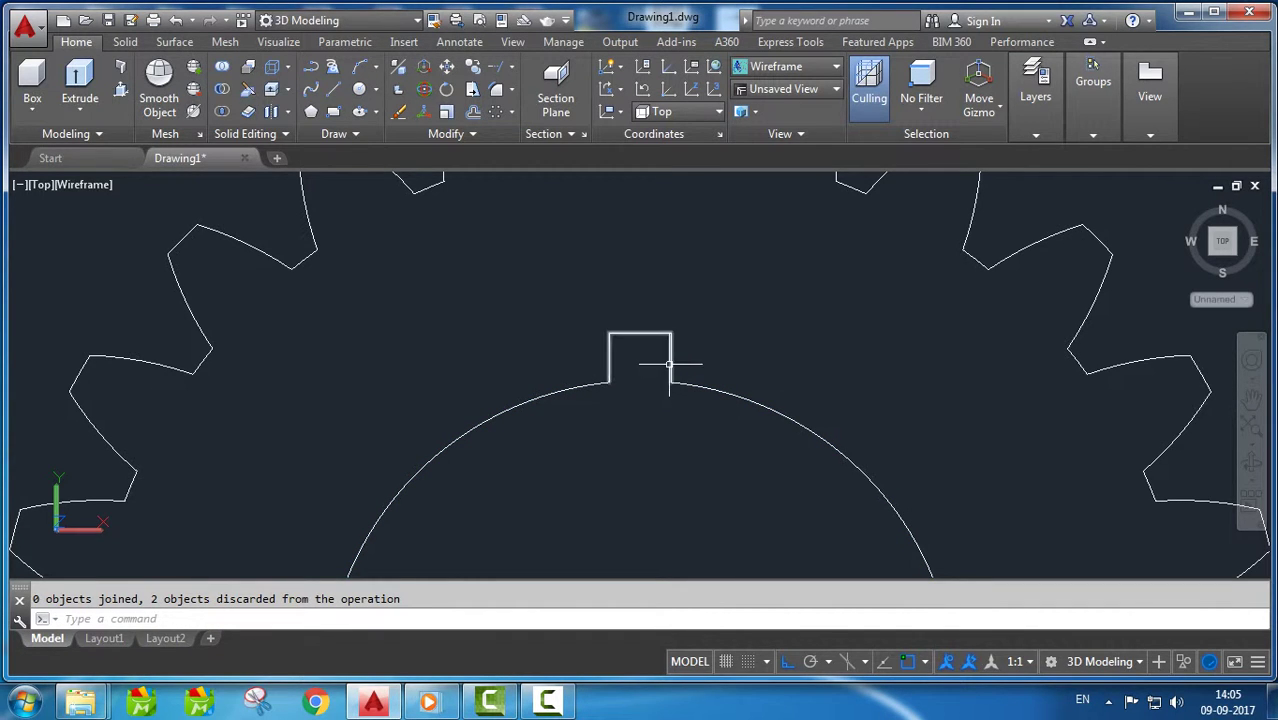
pyautogui.scroll(2, 582, 383)
pyautogui.scroll(3, 707, 380)
pyautogui.scroll(2, 670, 399)
pyautogui.scroll(-5, 670, 399)
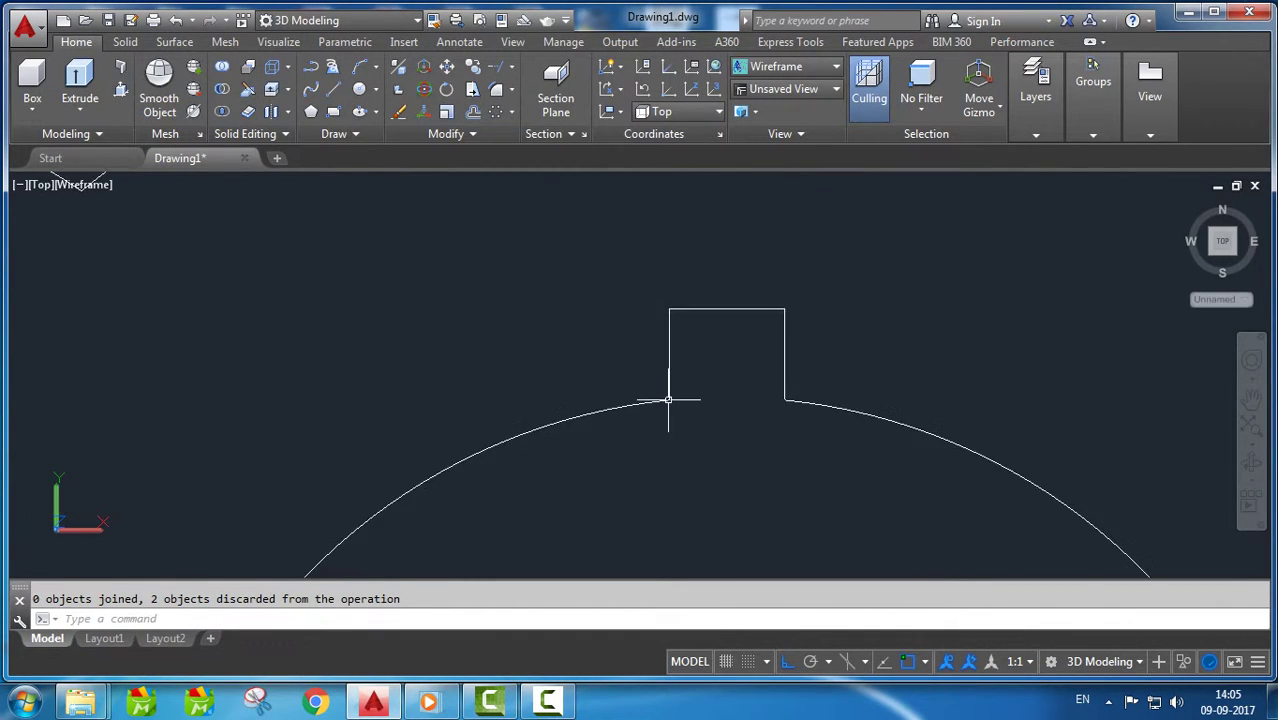
pyautogui.scroll(-5, 702, 408)
pyautogui.scroll(1, 702, 408)
pyautogui.scroll(4, 690, 385)
pyautogui.scroll(2, 685, 371)
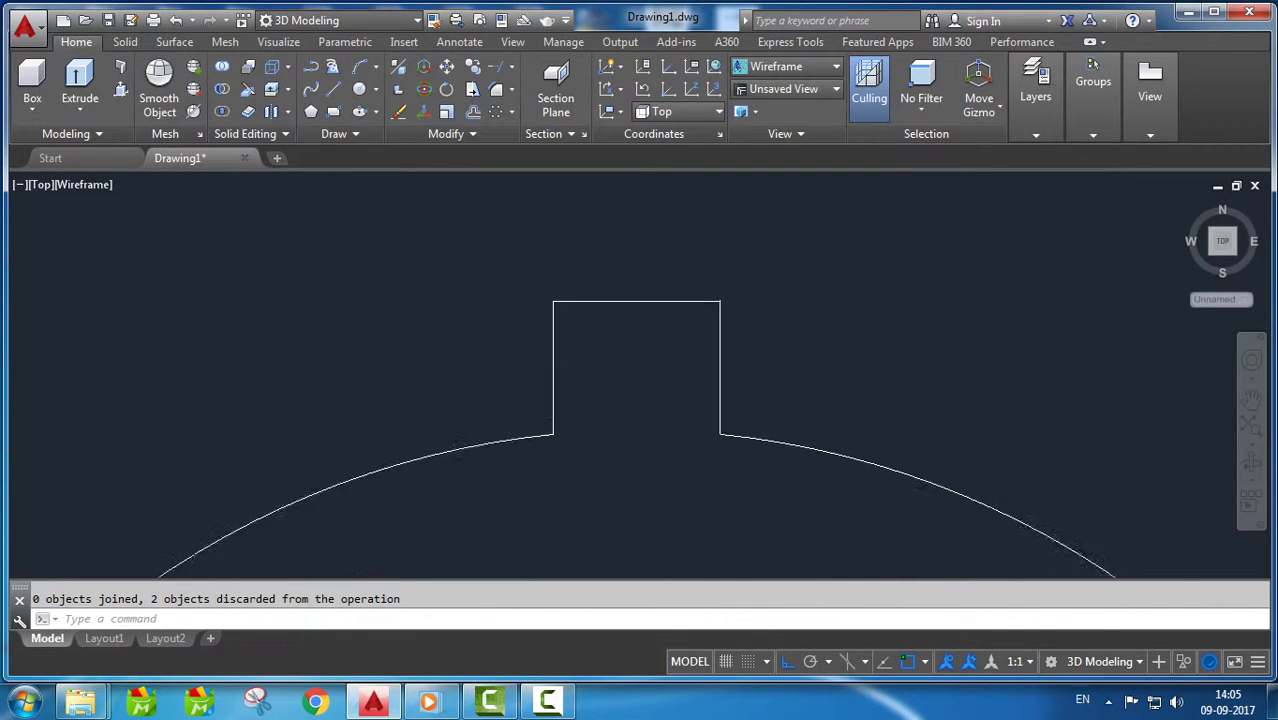
pyautogui.scroll(4, 730, 410)
pyautogui.scroll(-3, 740, 456)
pyautogui.scroll(-2, 745, 440)
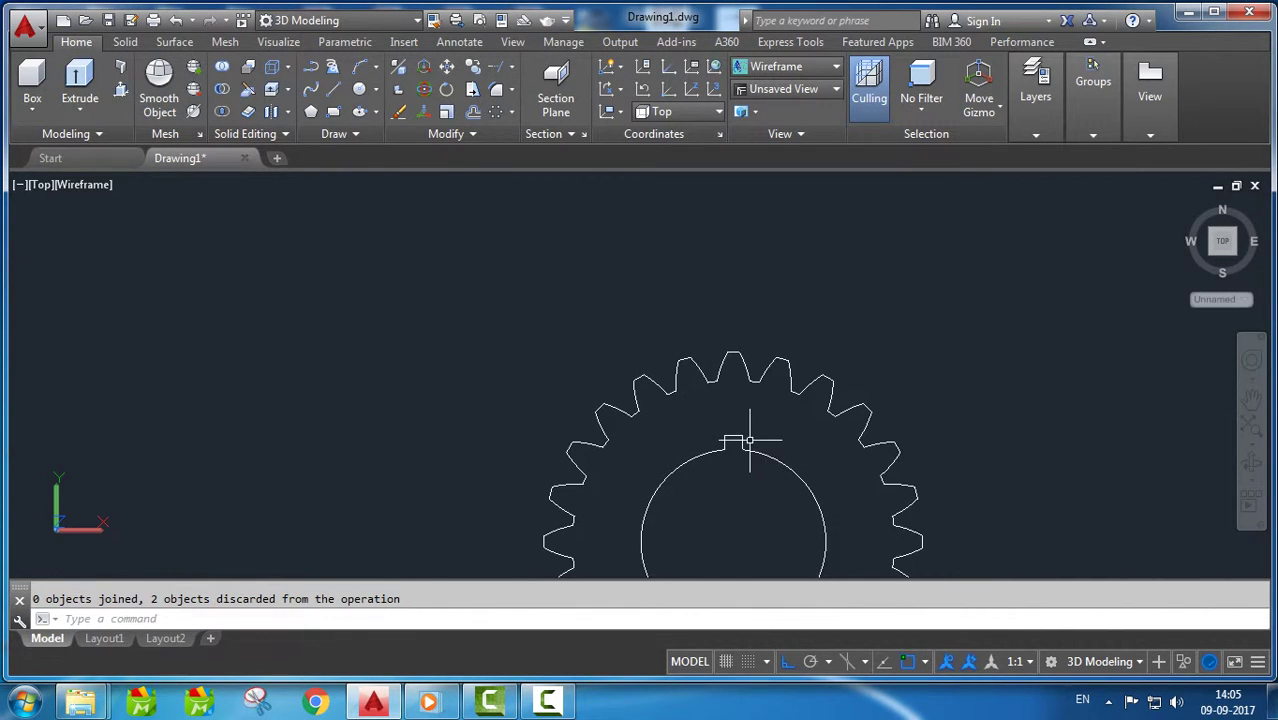
pyautogui.scroll(-4, 745, 450)
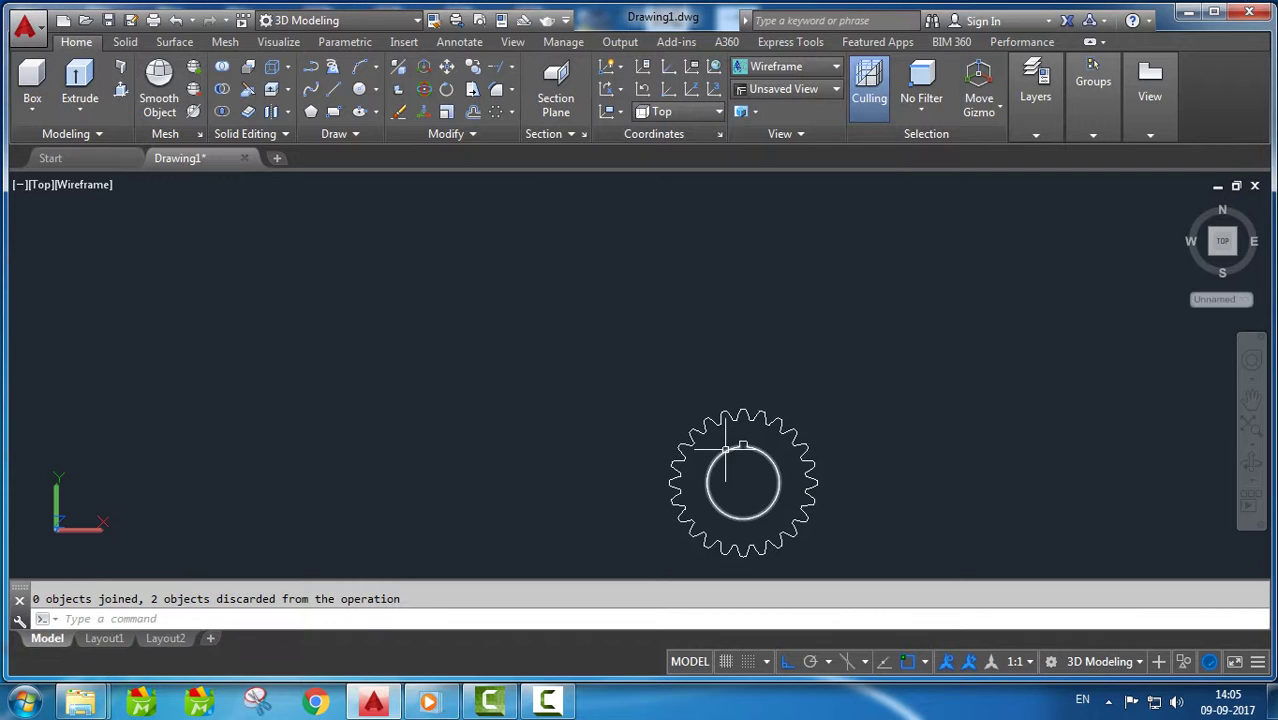
pyautogui.scroll(2, 725, 450)
pyautogui.scroll(2, 736, 433)
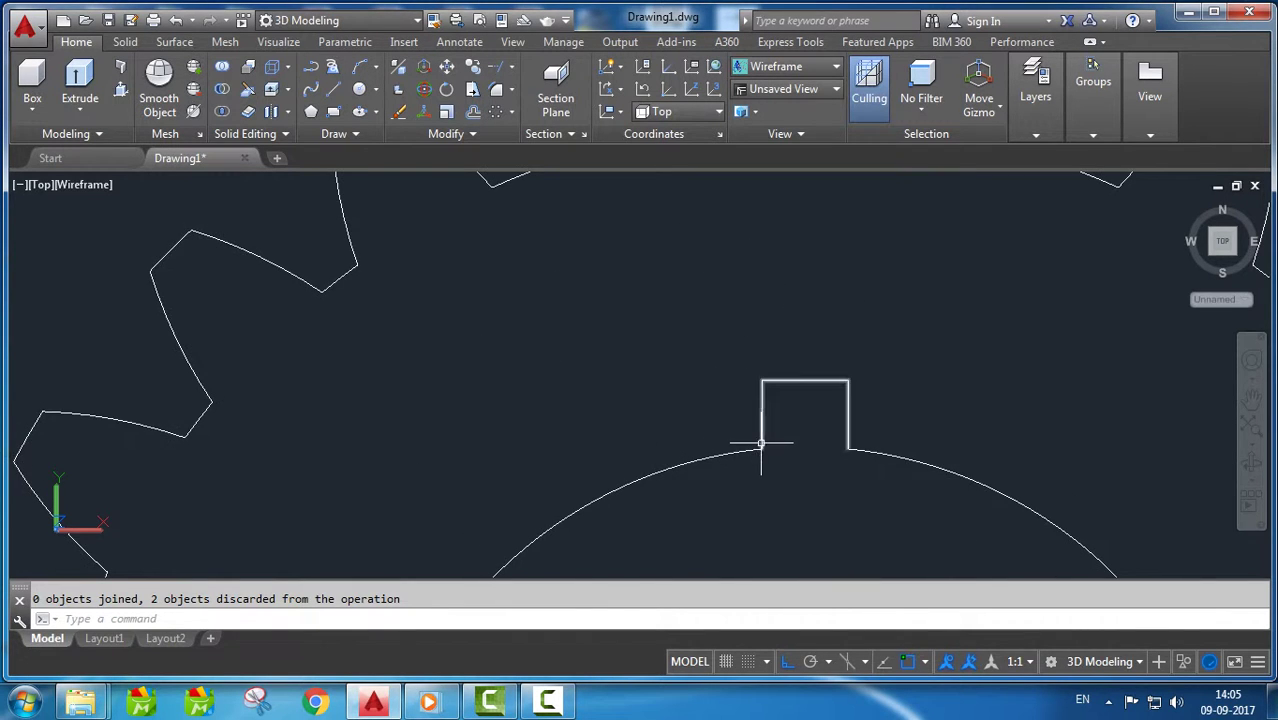
pyautogui.scroll(-2, 762, 444)
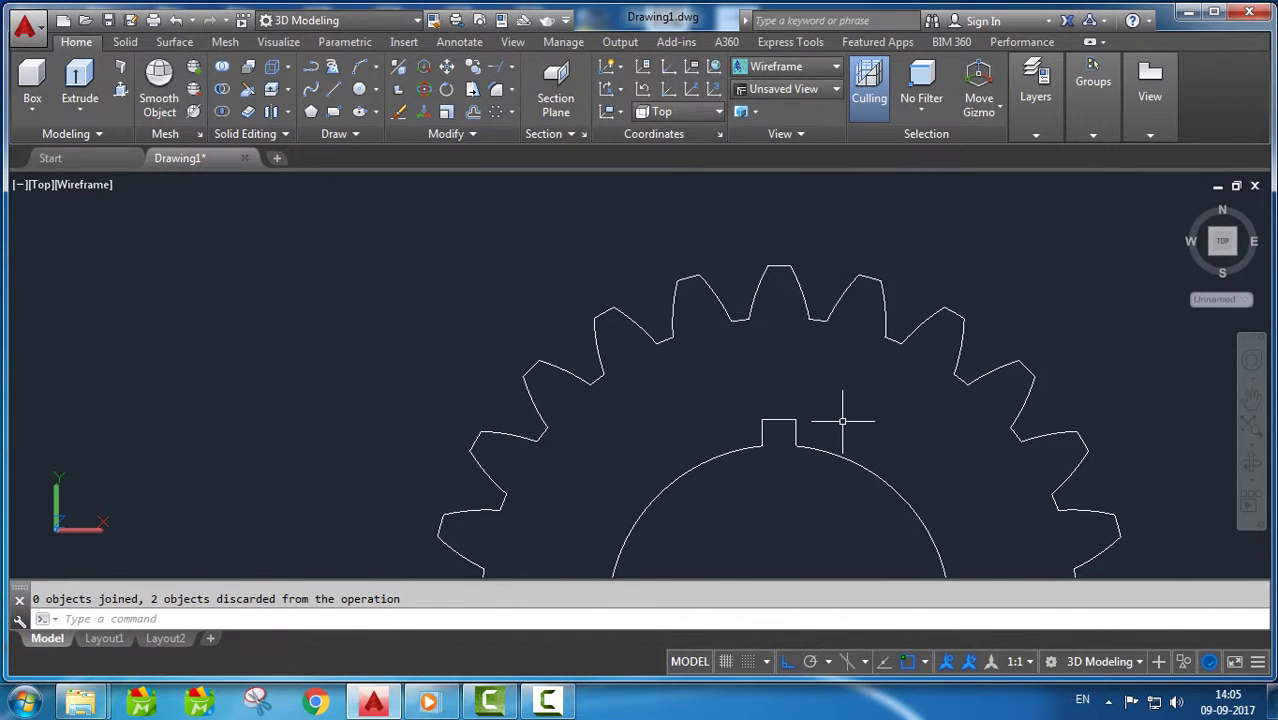
# Step: Explode the keyway polyline back into separate lines
pyautogui.write('EXPLO')
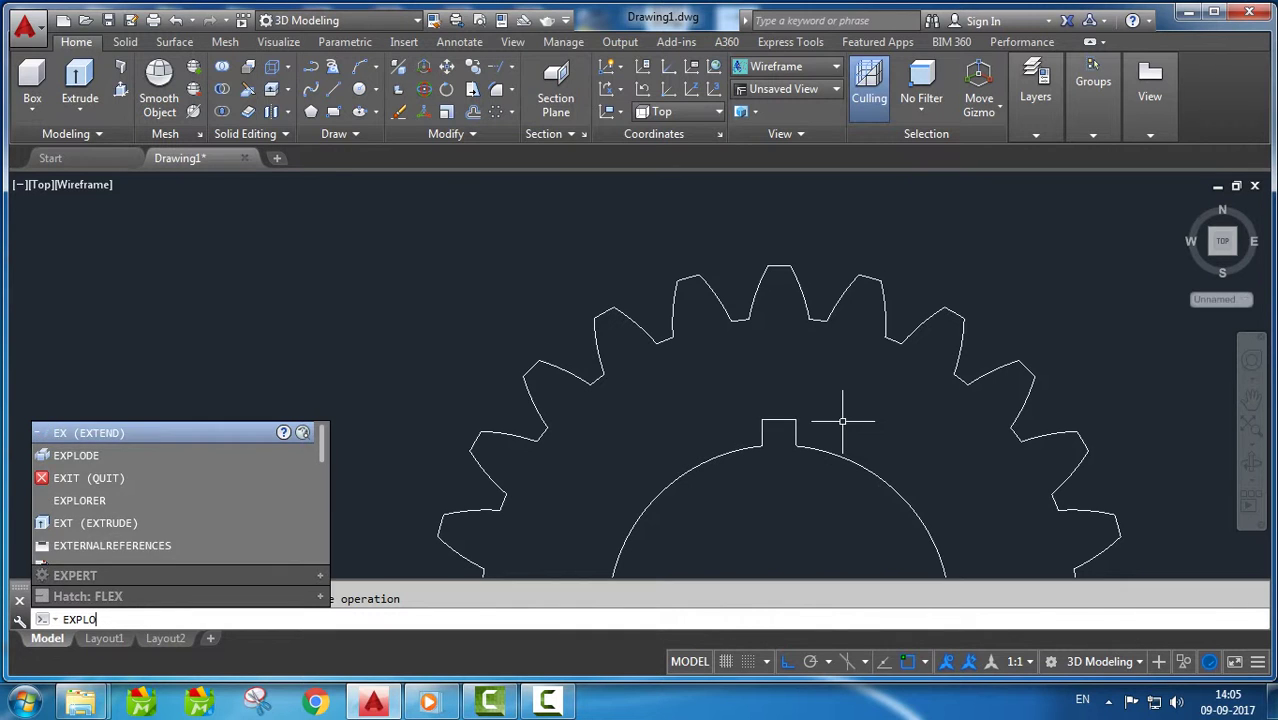
pyautogui.write('DE')
pyautogui.press('Return')
pyautogui.click(820, 401)
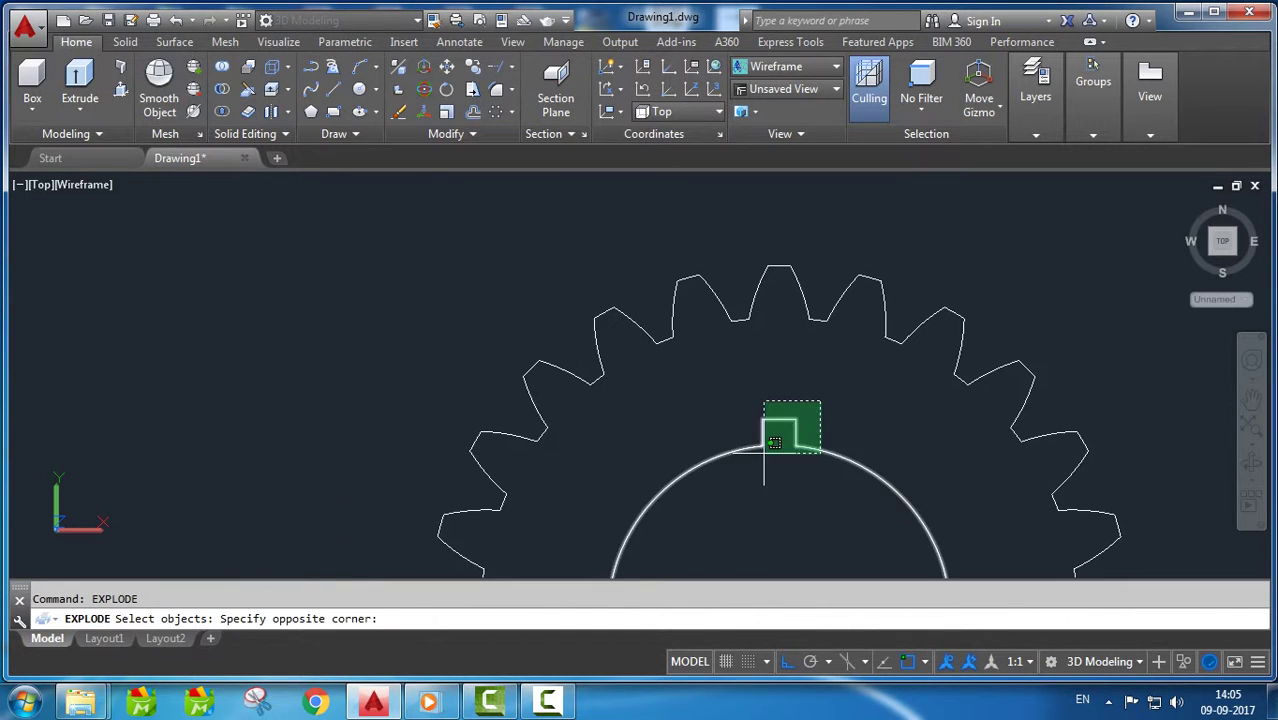
pyautogui.click(774, 443)
pyautogui.press('Return')
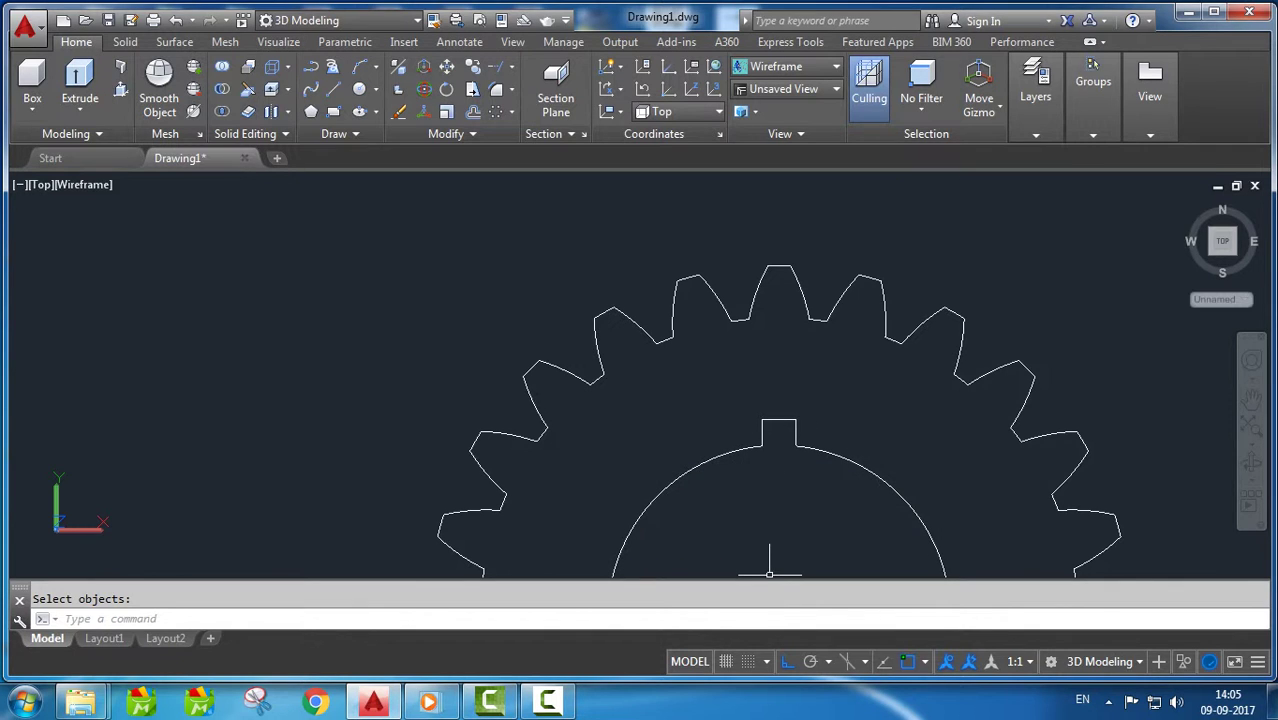
# Step: Join the keyway lines and bore arc into one polyline, then zoom in to check the corner
pyautogui.write('JOIN')
pyautogui.press('Return')
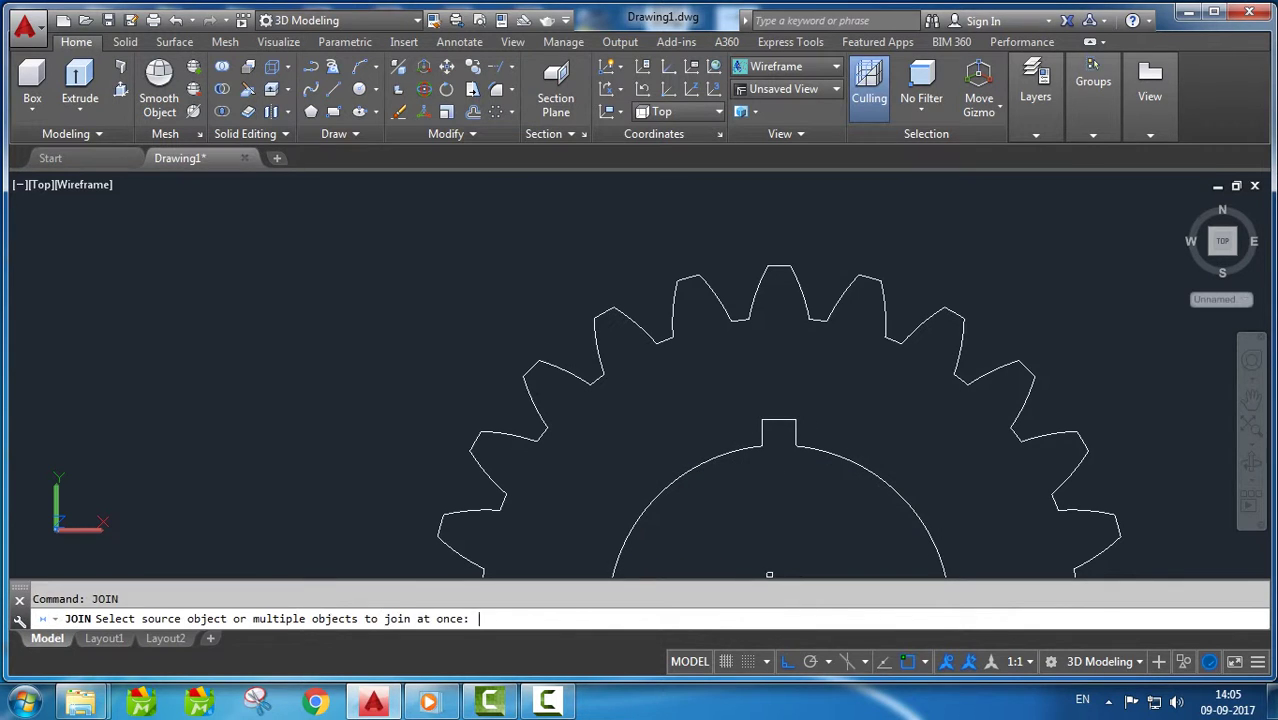
pyautogui.click(814, 393)
pyautogui.click(736, 466)
pyautogui.press('Return')
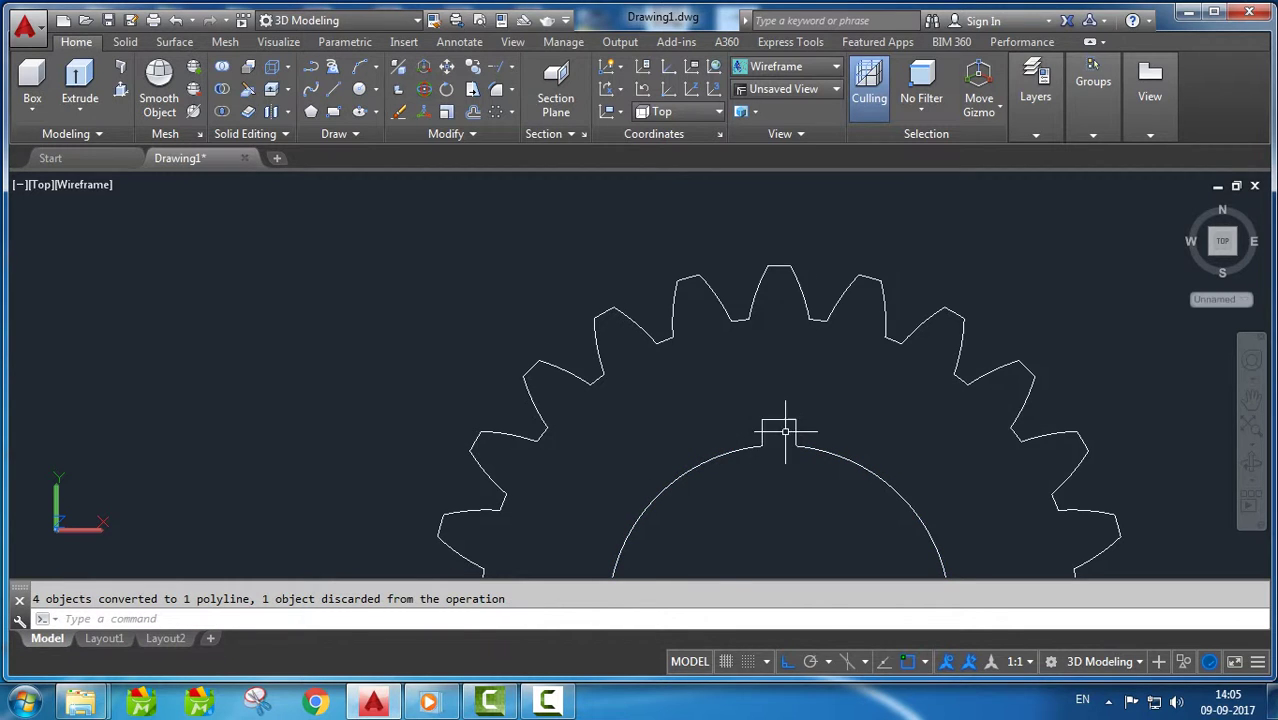
pyautogui.scroll(3, 750, 445)
pyautogui.scroll(3, 680, 500)
pyautogui.scroll(2, 725, 440)
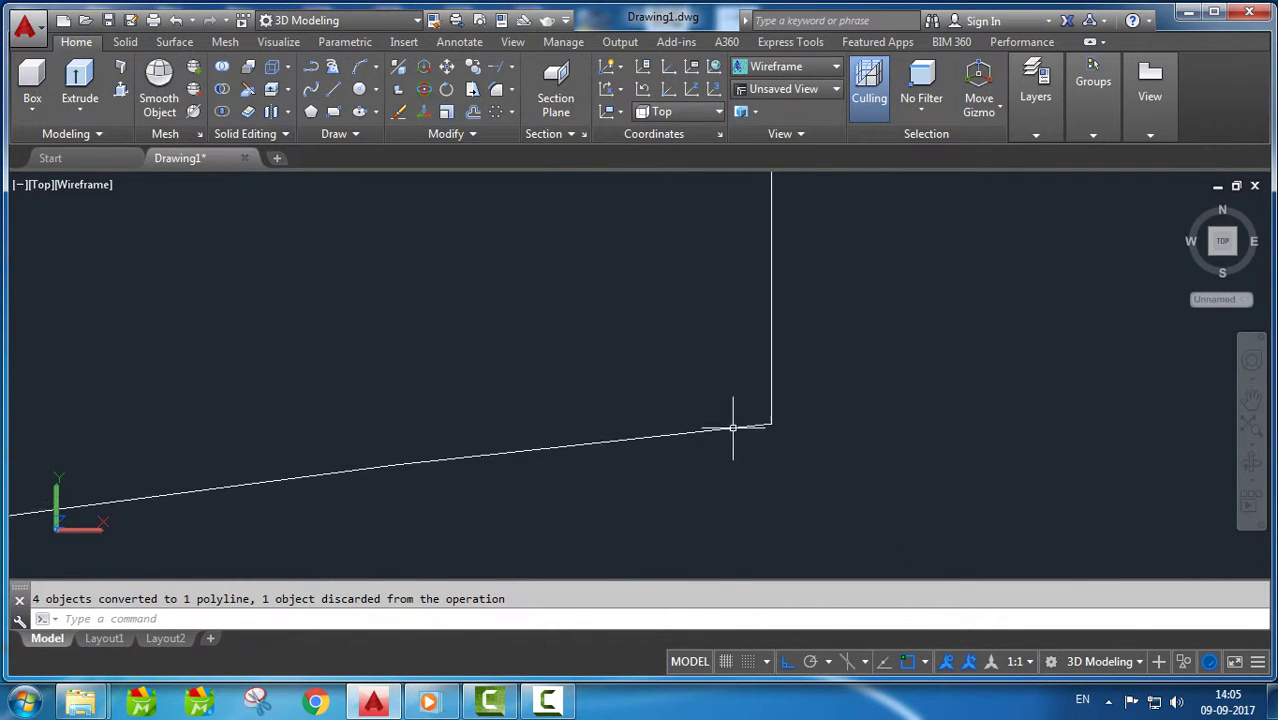
pyautogui.scroll(1, 820, 440)
pyautogui.moveTo(790, 456); pyautogui.dragTo(713, 471, button='middle')
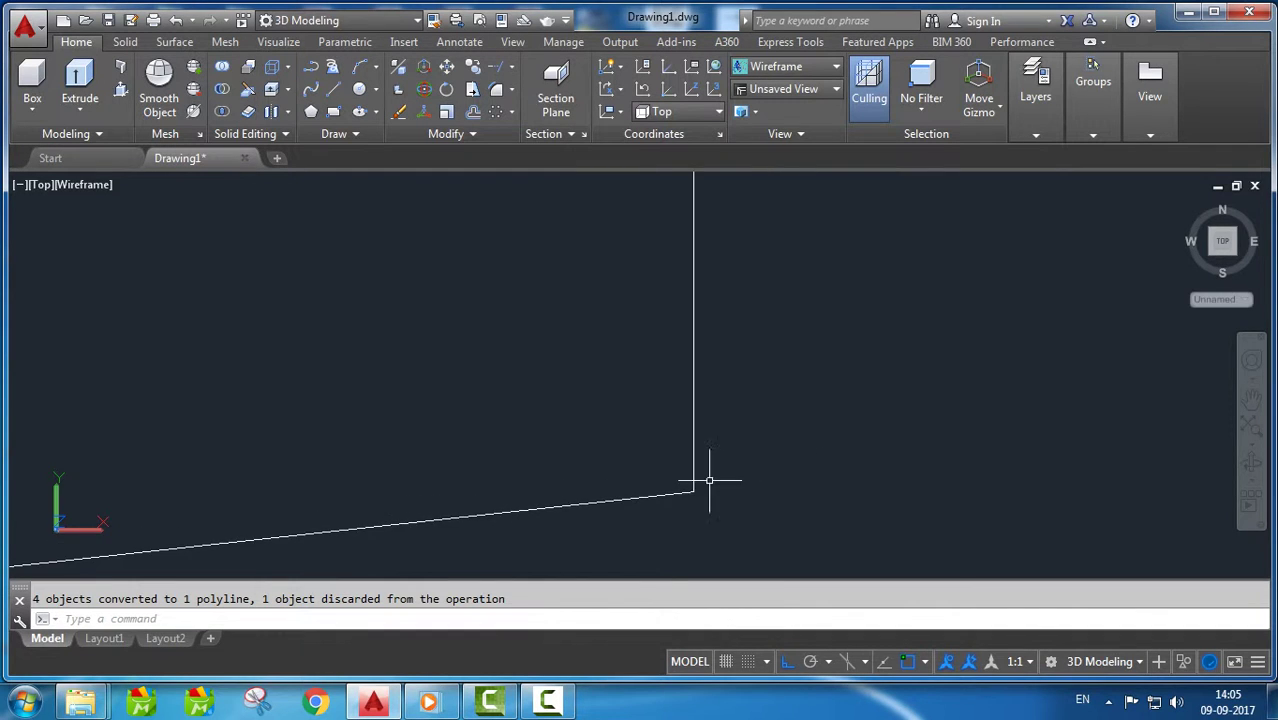
pyautogui.scroll(-2, 713, 460)
pyautogui.scroll(2, 745, 438)
pyautogui.scroll(-1, 743, 441)
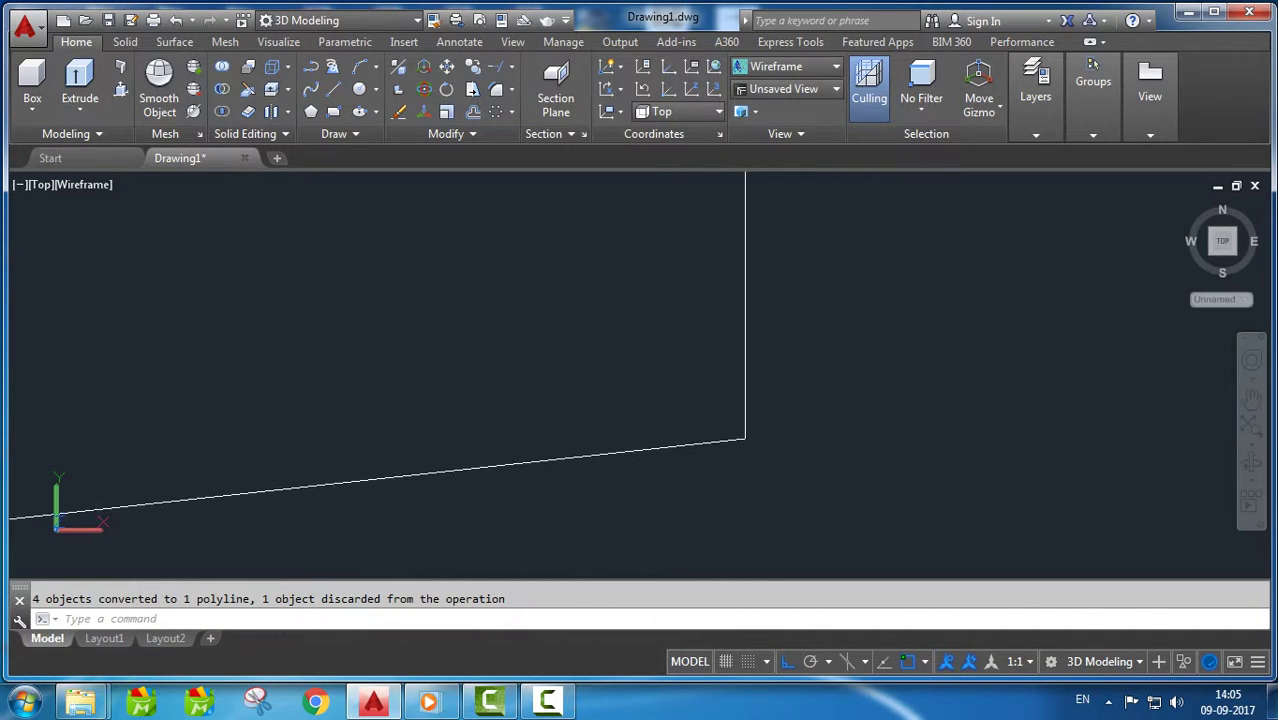
pyautogui.scroll(-1, 746, 438)
pyautogui.scroll(-2, 754, 430)
pyautogui.scroll(-2, 757, 432)
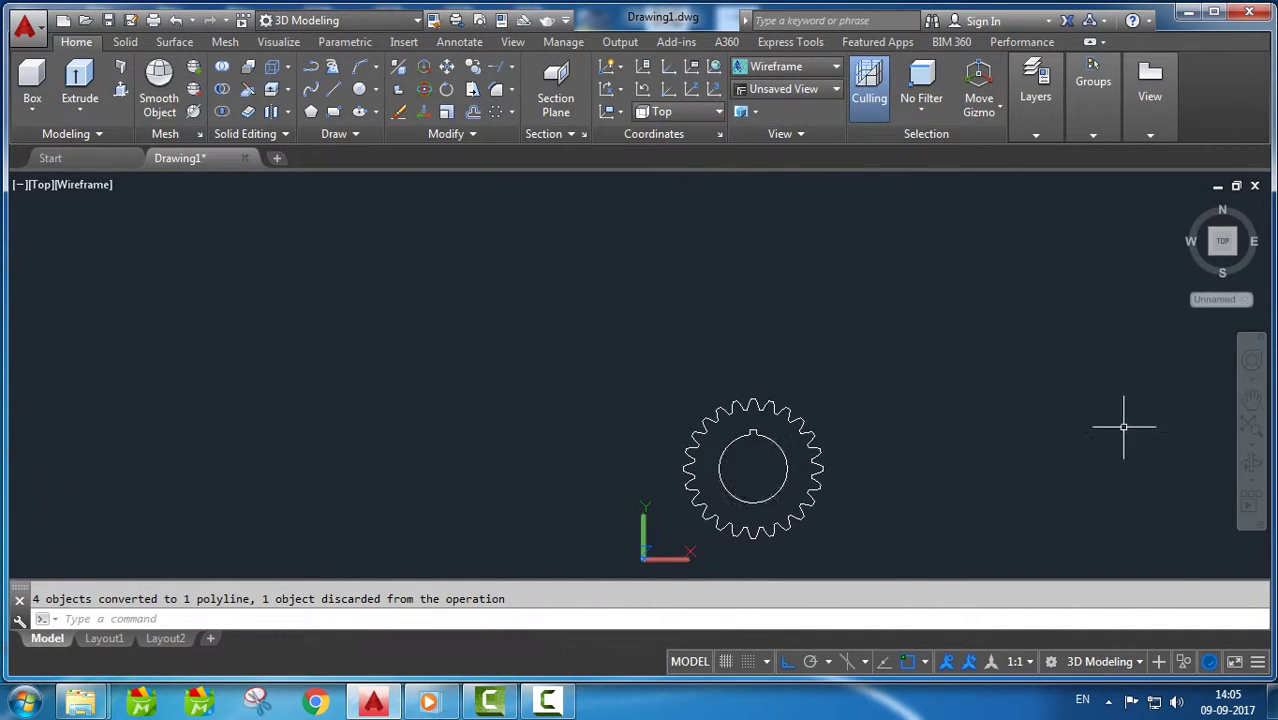
# Step: Orbit the extruded gear twice to view the toothed ring obliquely from different angles
pyautogui.click(1251, 462)
pyautogui.moveTo(772, 350)
pyautogui.mouseDown()
pyautogui.moveTo(772, 400)
pyautogui.moveTo(760, 391)
pyautogui.mouseUp()
pyautogui.scroll(1, 758, 391)
pyautogui.scroll(1, 757, 392)
pyautogui.press('Escape')
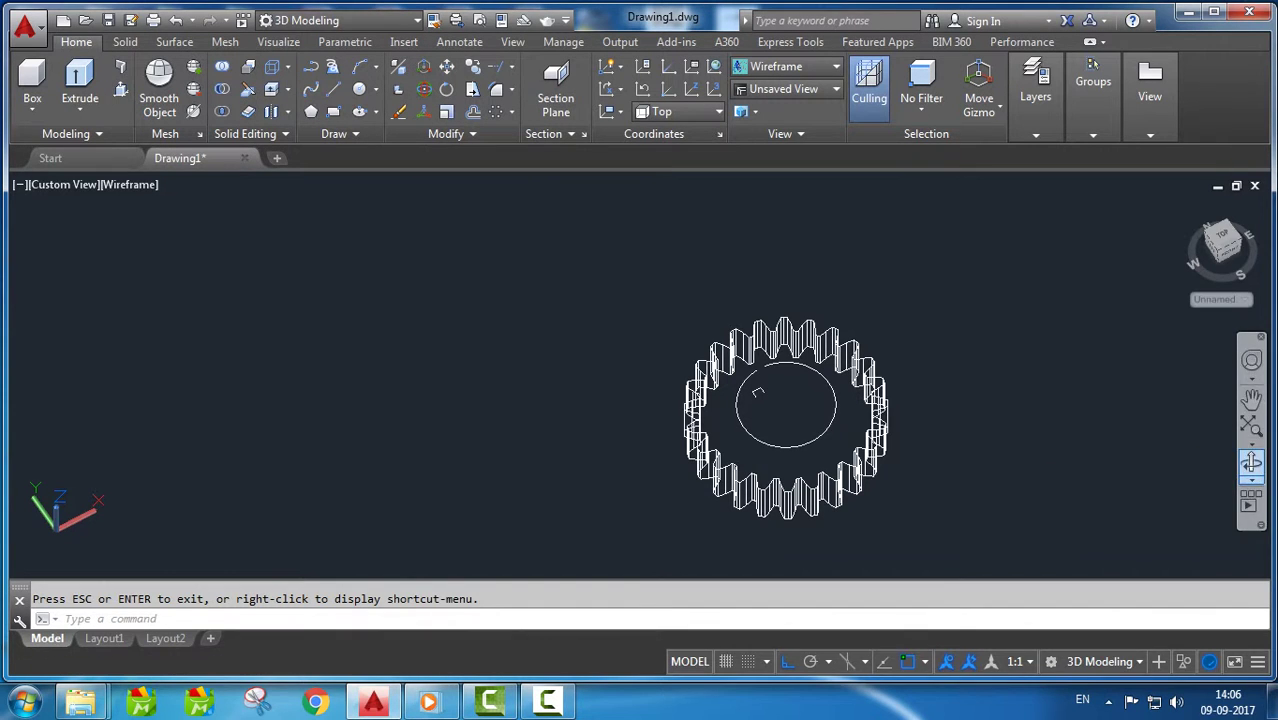
pyautogui.click(1251, 462)
pyautogui.moveTo(780, 300); pyautogui.dragTo(785, 420)
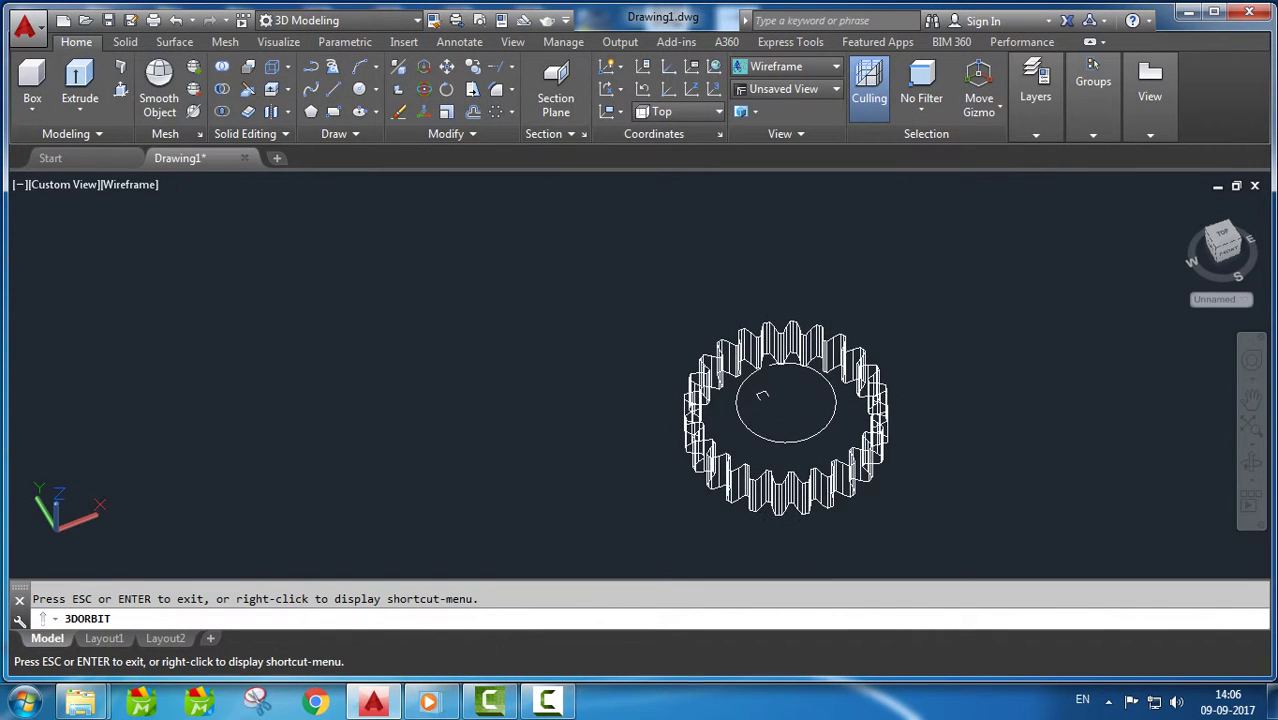
pyautogui.press('Escape')
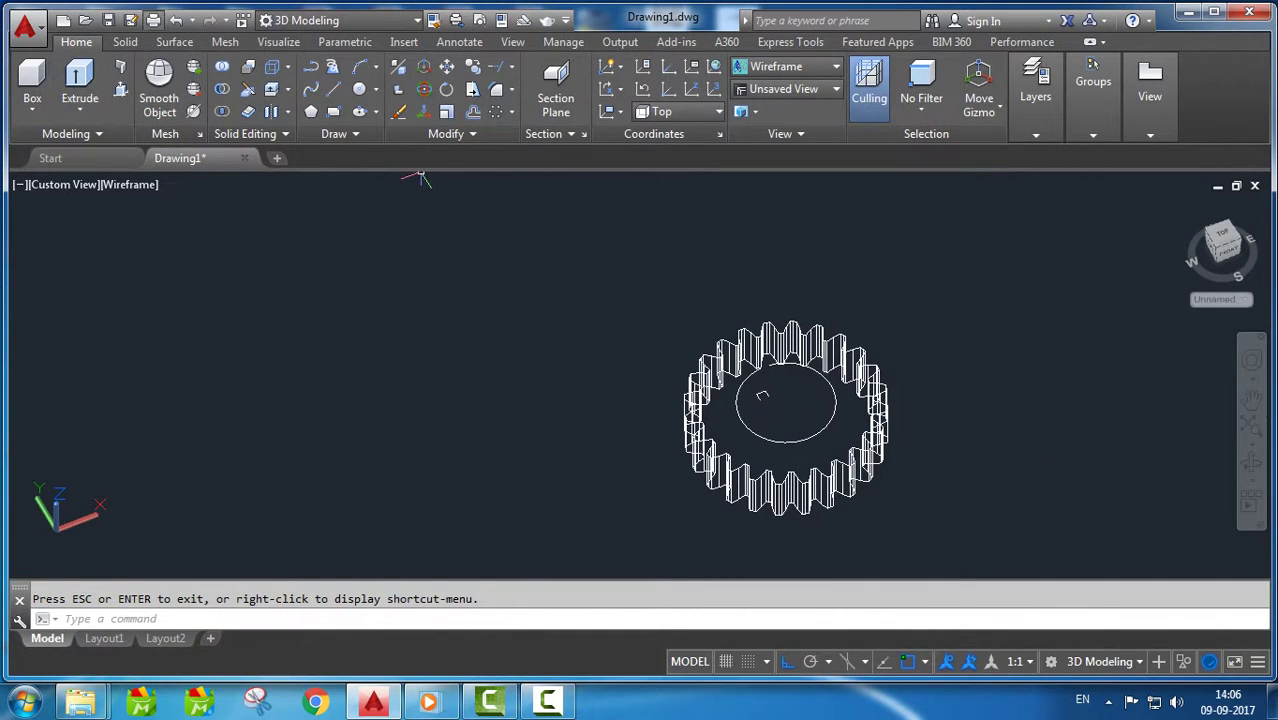
# Step: Undo the orbit and earlier zooms back to the erase, restoring the centre line
pyautogui.click(175, 20)
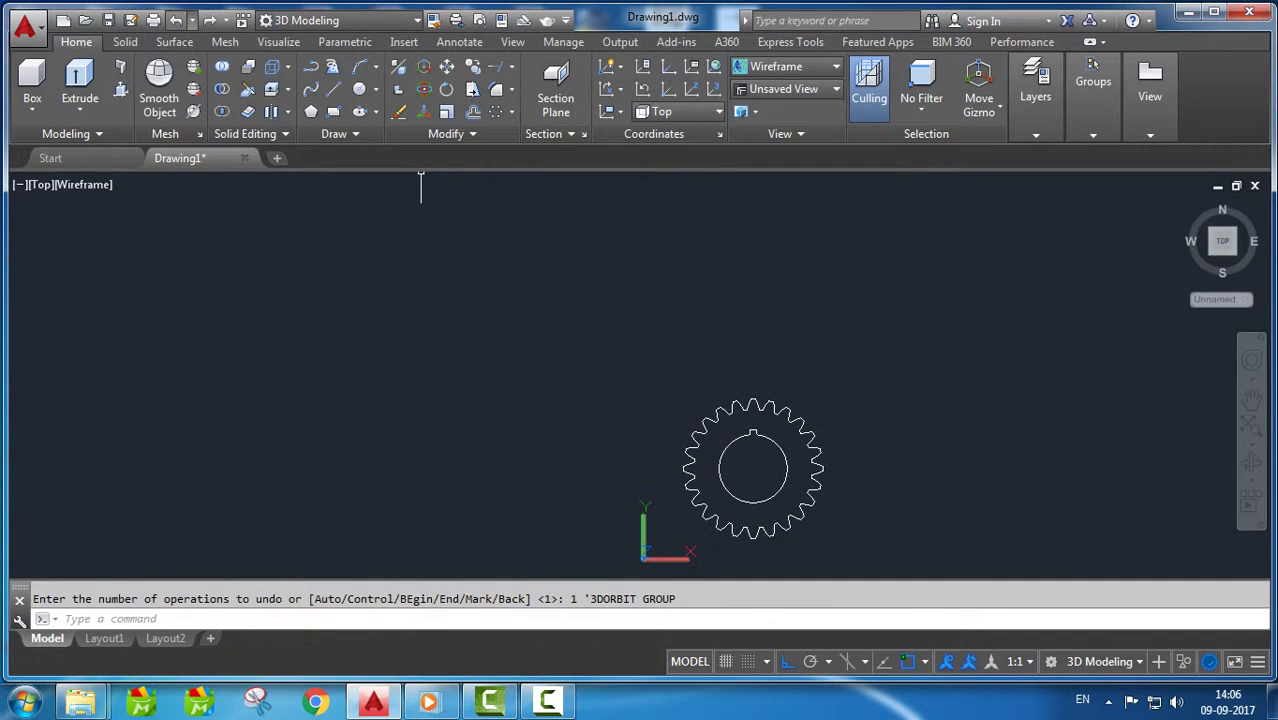
pyautogui.click(175, 20)
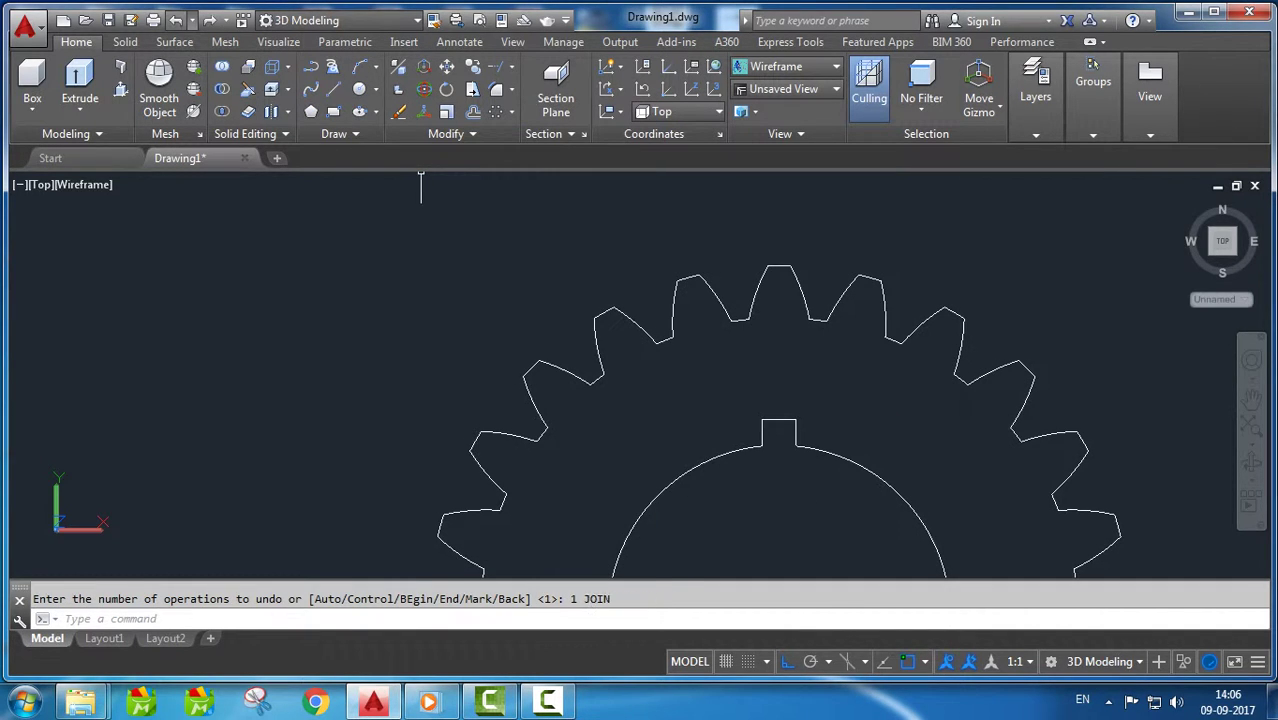
pyautogui.click(175, 20)
pyautogui.click(175, 20)
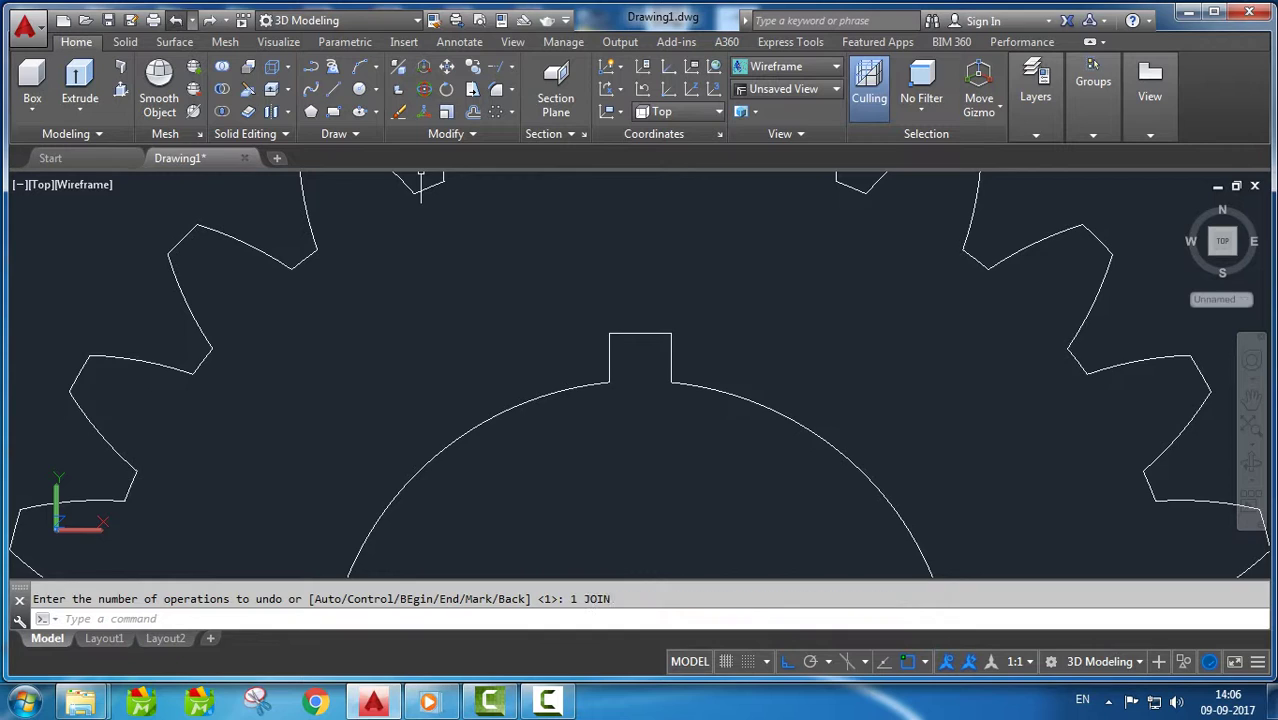
pyautogui.click(175, 20)
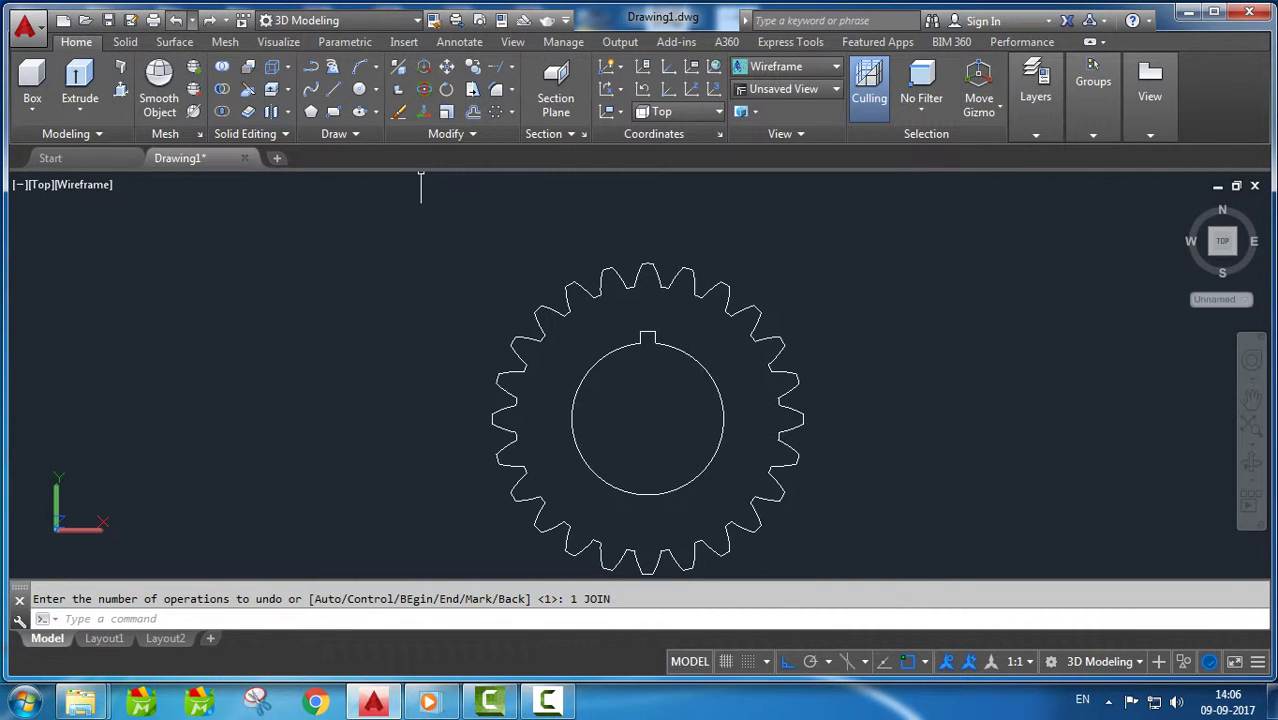
pyautogui.click(175, 20)
pyautogui.click(175, 20)
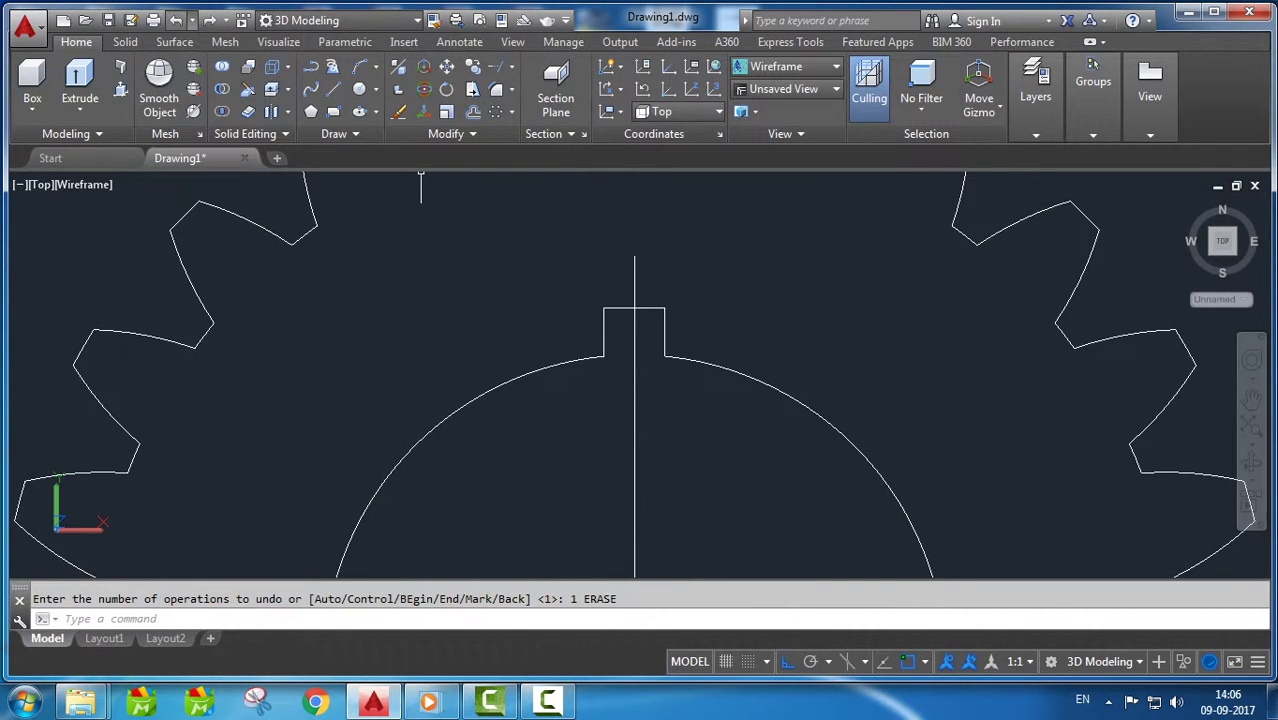
# Step: Keep undoing to remove the keyway lines, the vertical radius line and the bore circle
pyautogui.click(175, 20)
pyautogui.click(175, 20)
pyautogui.click(175, 20)
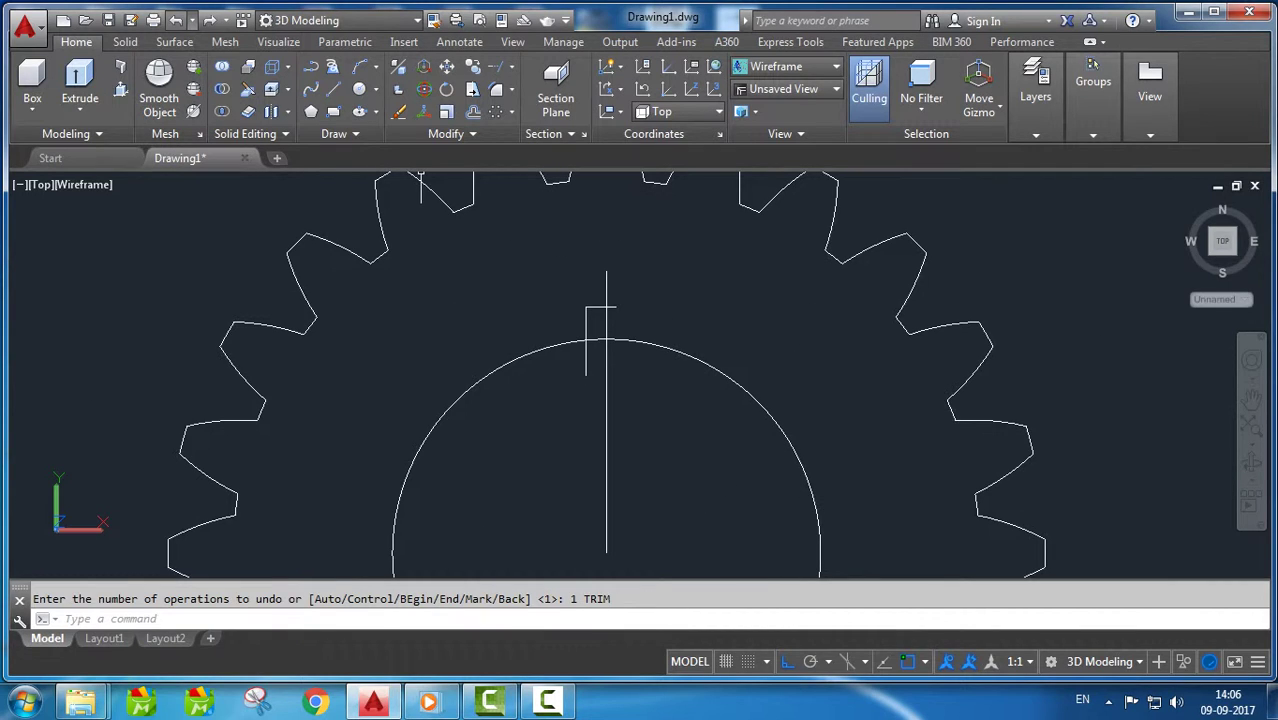
pyautogui.click(175, 20)
pyautogui.hotkey('ctrl', 'z')
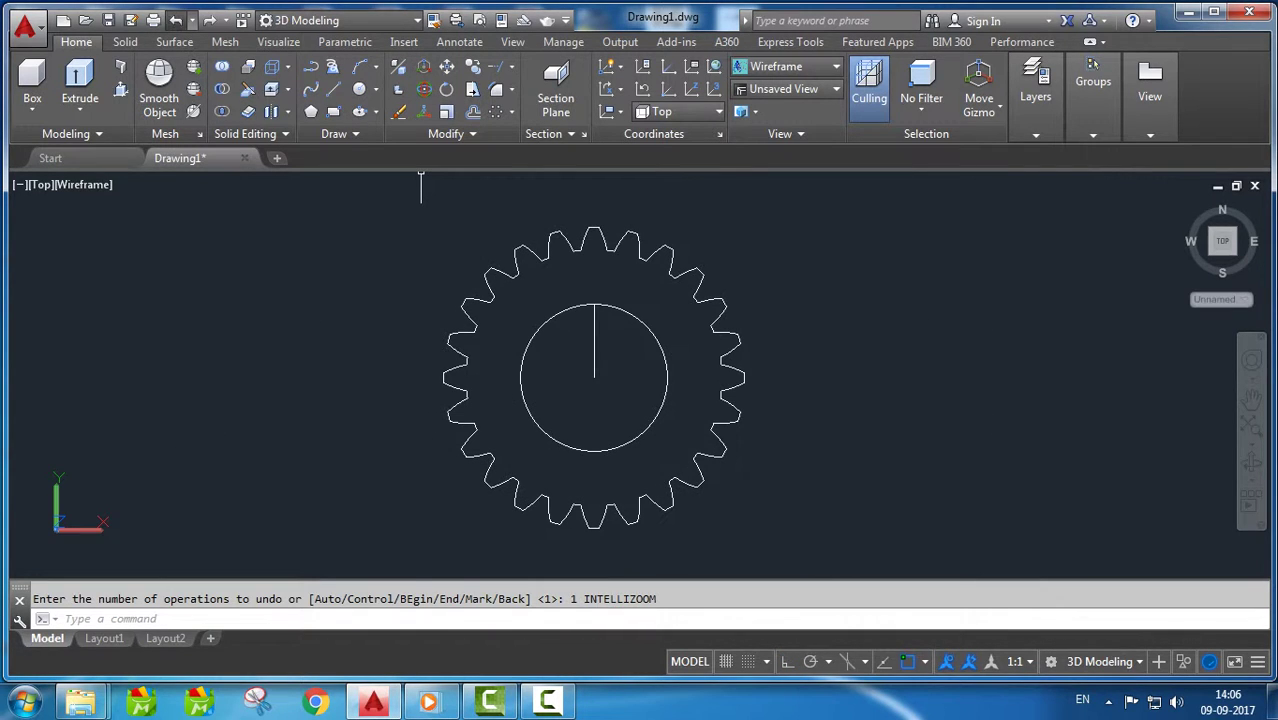
pyautogui.click(175, 20)
pyautogui.click(175, 20)
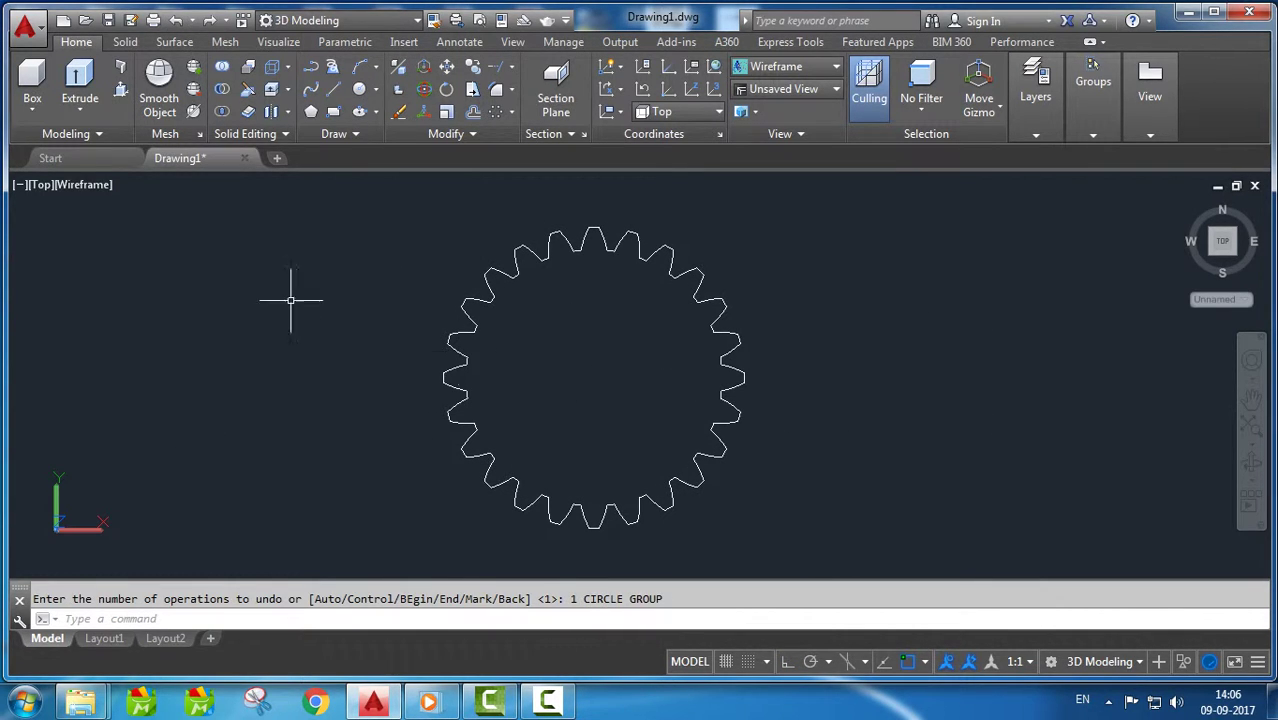
pyautogui.moveTo(440, 488); pyautogui.dragTo(468, 509, button='middle')
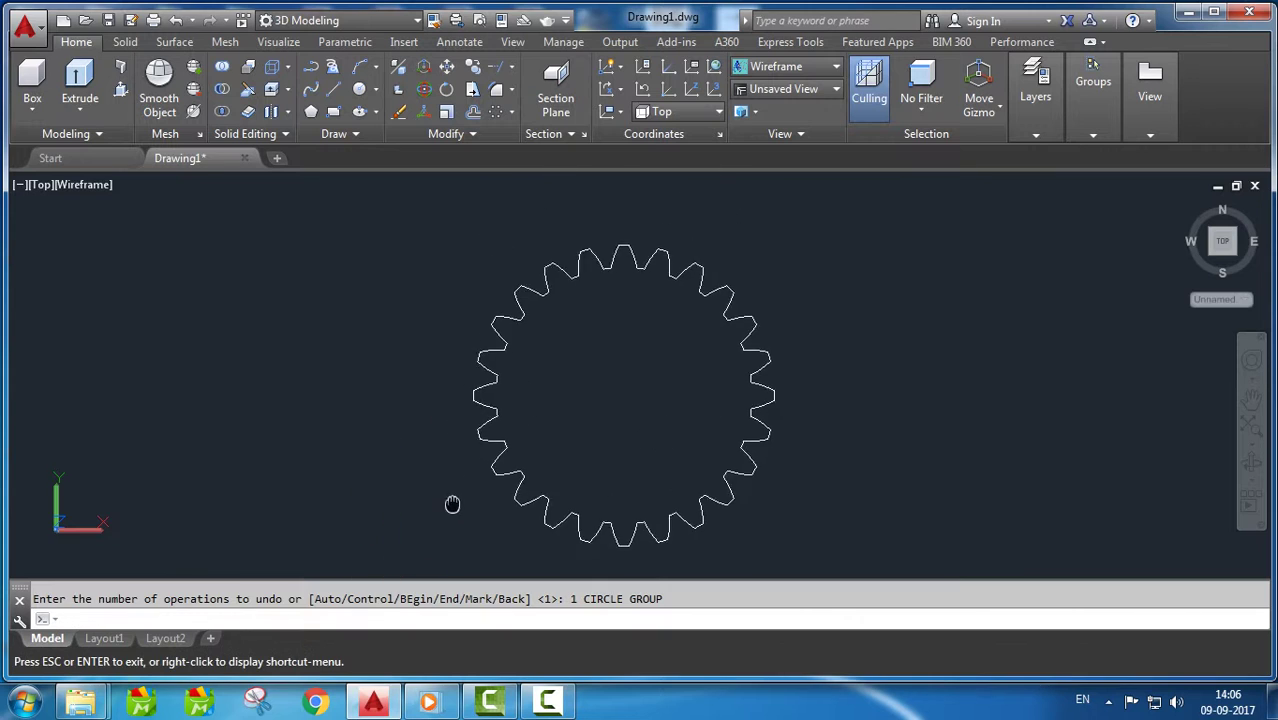
pyautogui.click(1251, 462)
pyautogui.moveTo(620, 300); pyautogui.dragTo(620, 430)
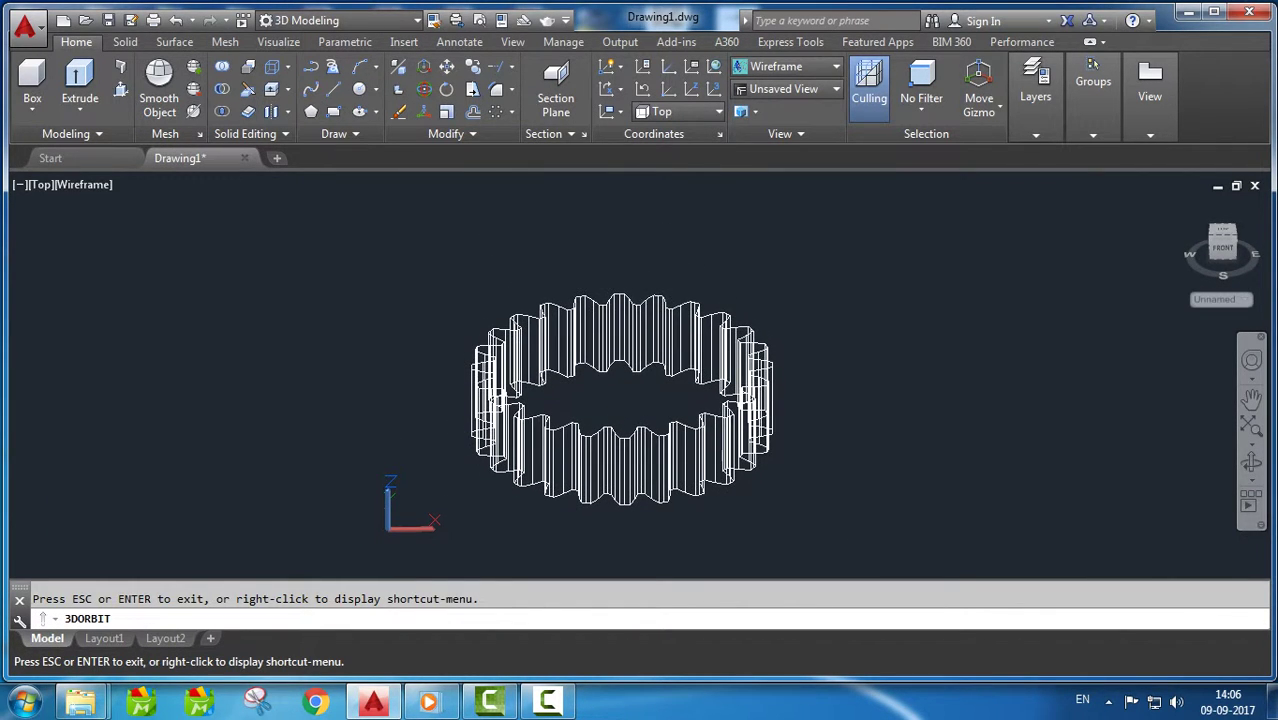
pyautogui.press('Escape')
pyautogui.click(64, 184)
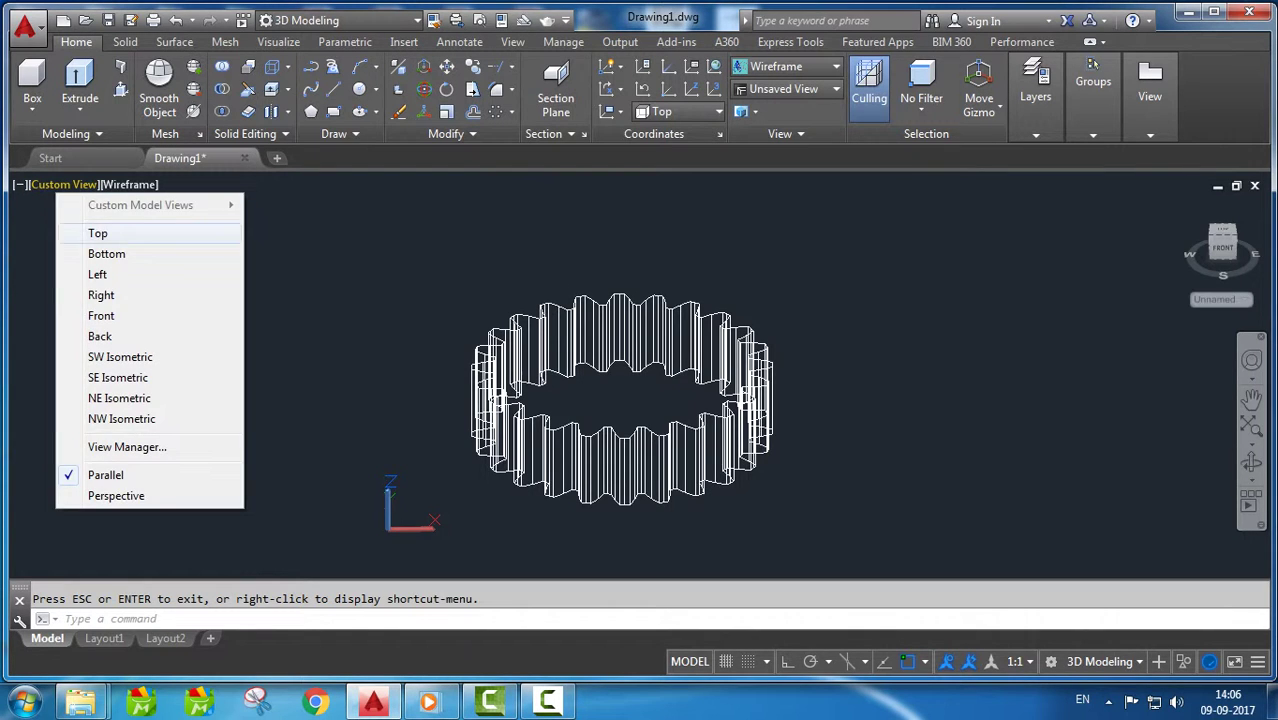
pyautogui.click(119, 230)
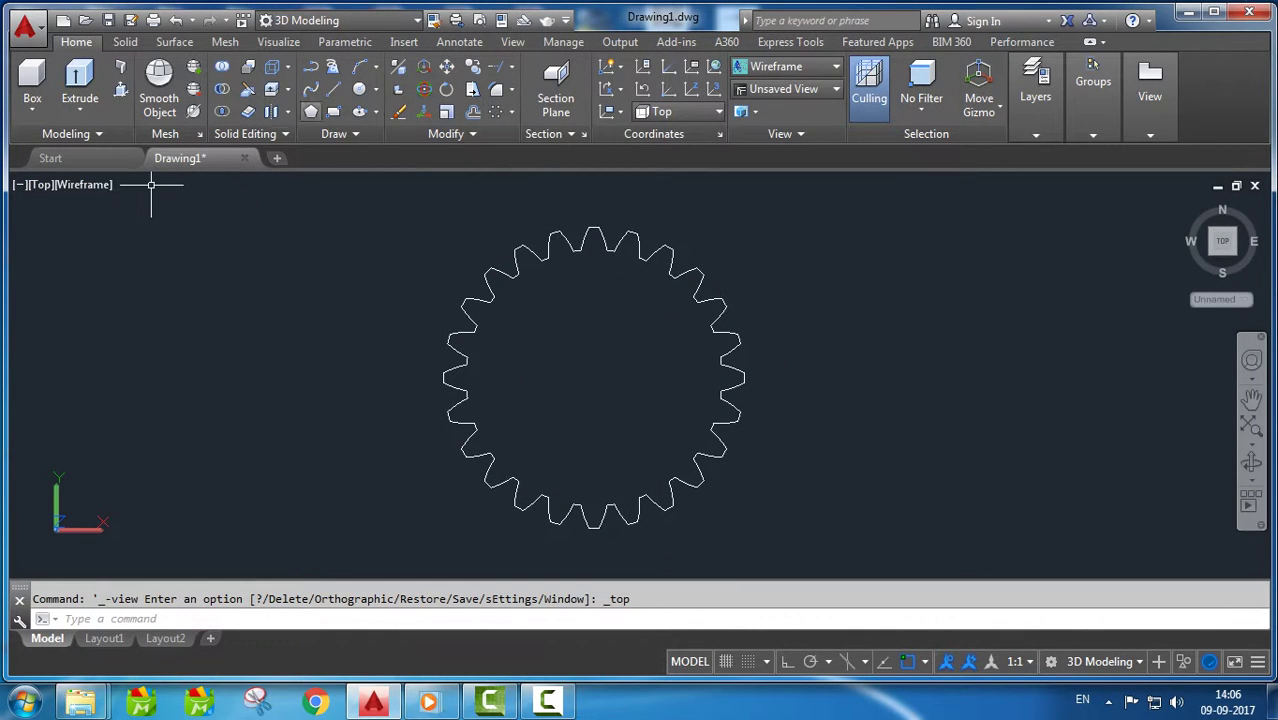
pyautogui.click(359, 88)
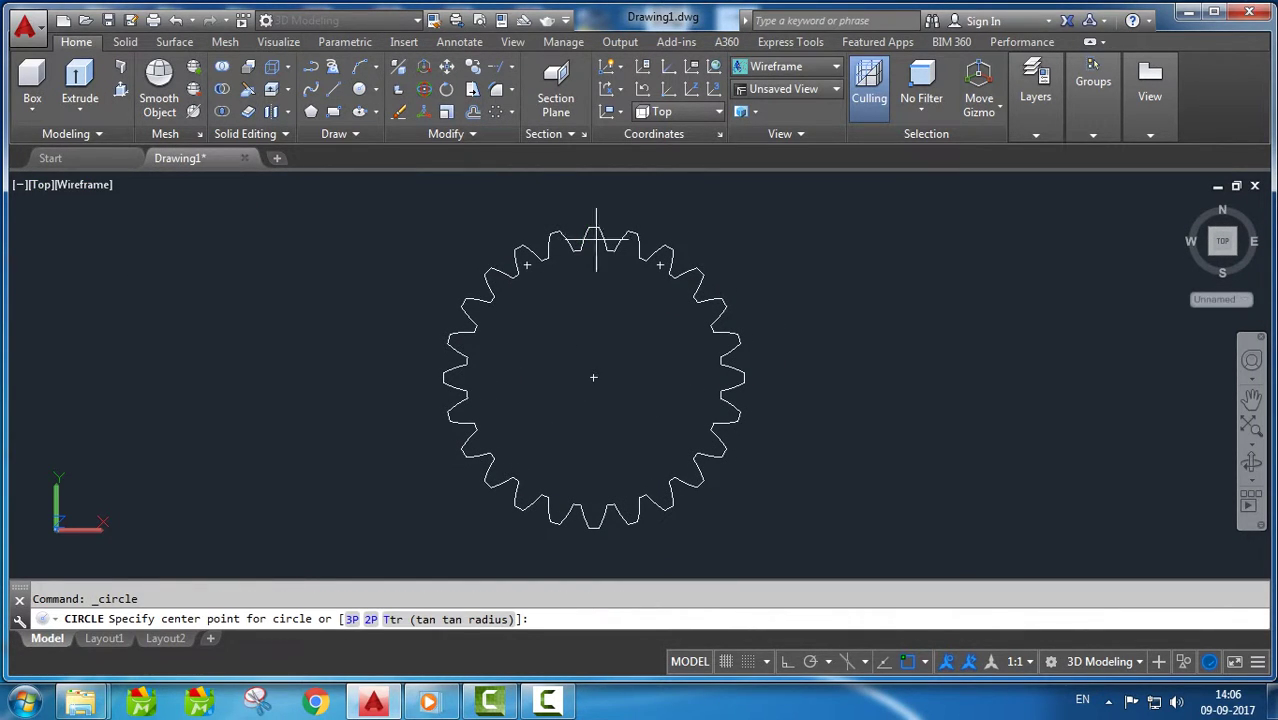
pyautogui.press('Escape')
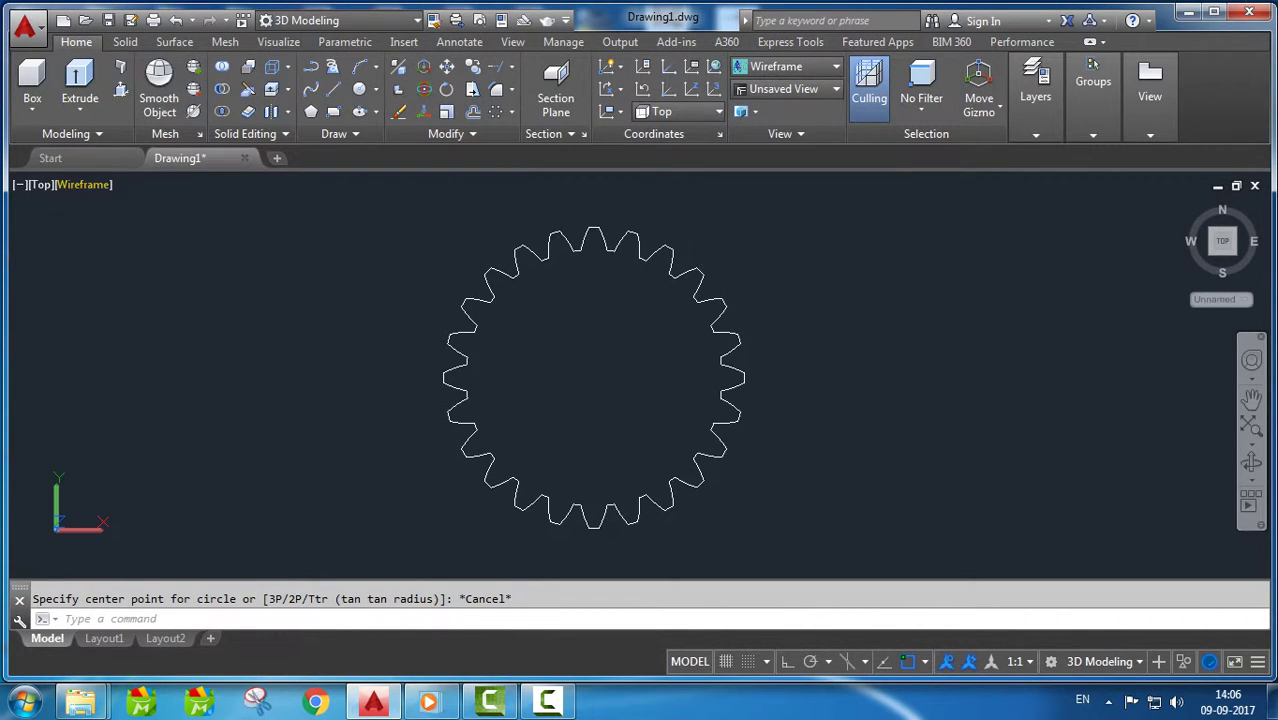
# Step: Switch to Top view and, with Ortho on, draw a vertical line from the top tooth past the centre
pyautogui.click(40, 184)
pyautogui.click(95, 231)
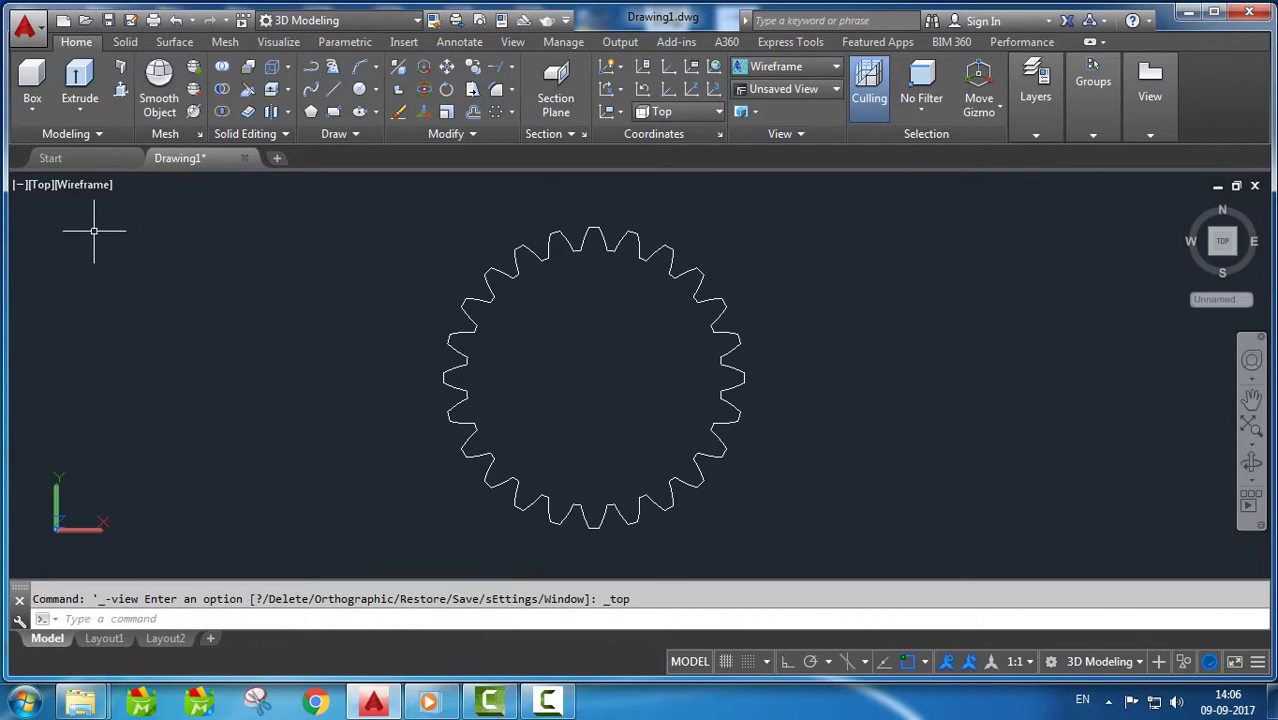
pyautogui.click(333, 88)
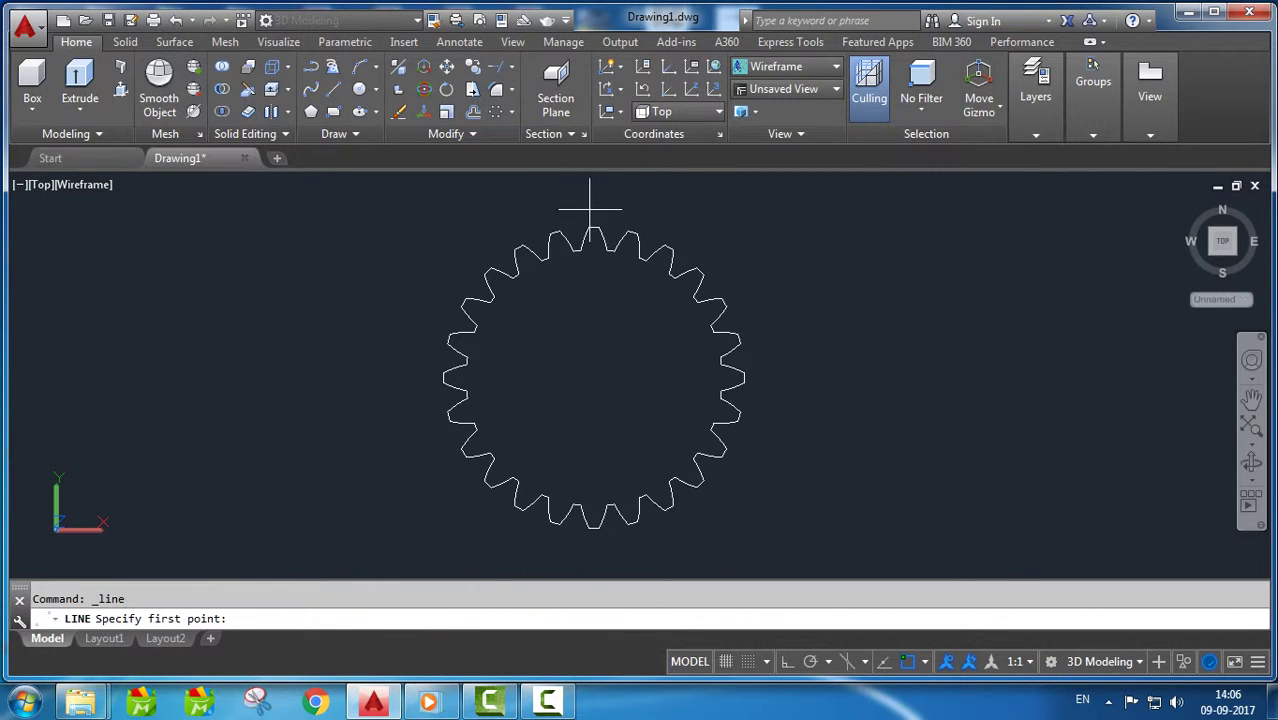
pyautogui.scroll(3, 589, 229)
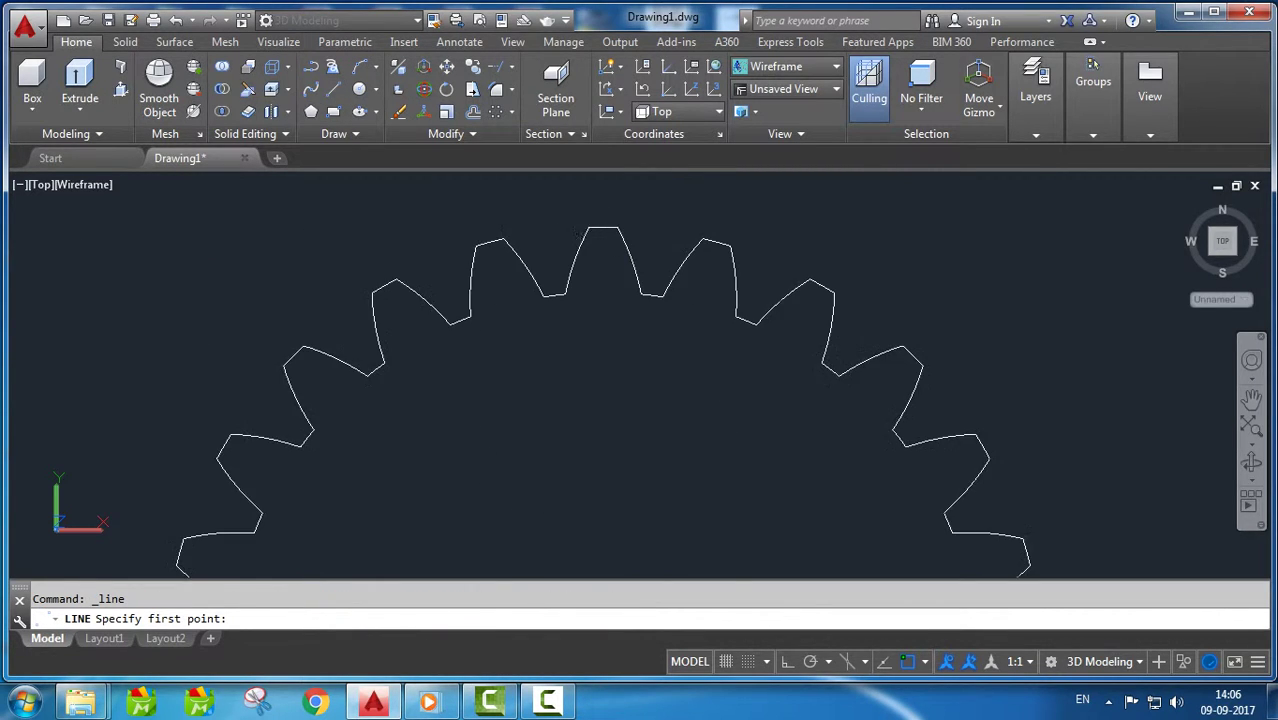
pyautogui.click(598, 220)
pyautogui.scroll(-4, 600, 222)
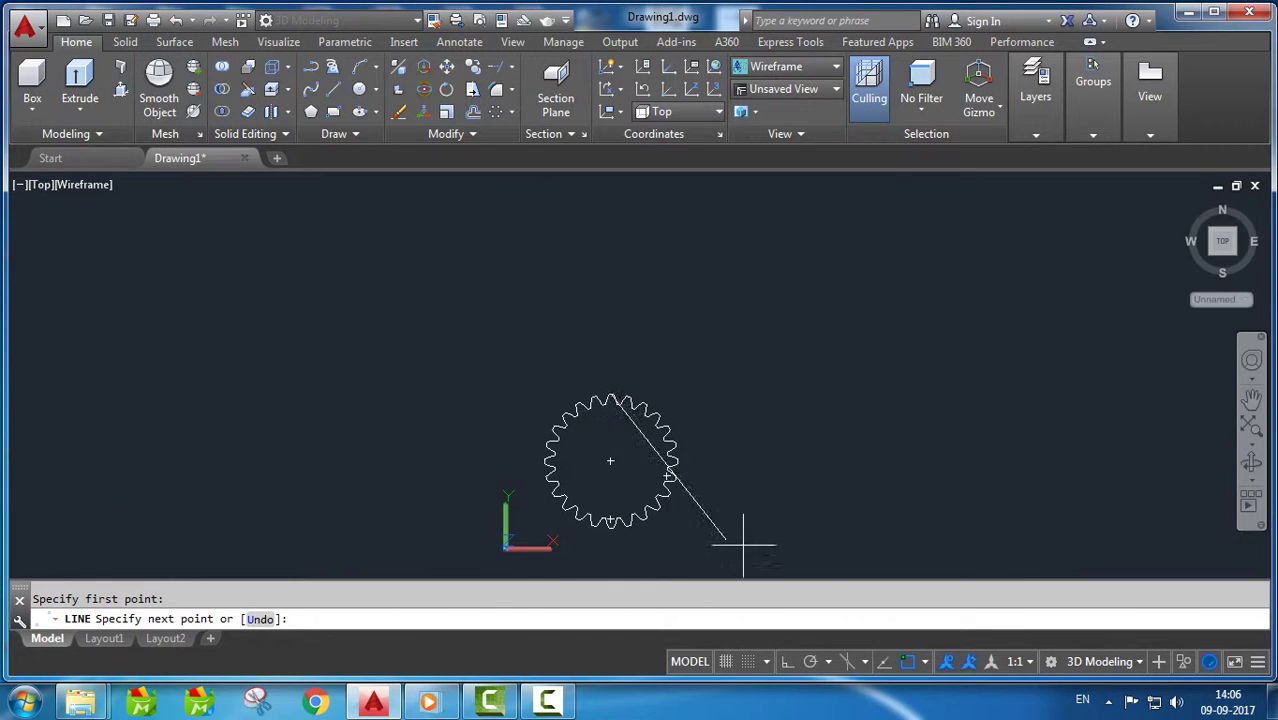
pyautogui.click(787, 661)
pyautogui.scroll(3, 580, 450)
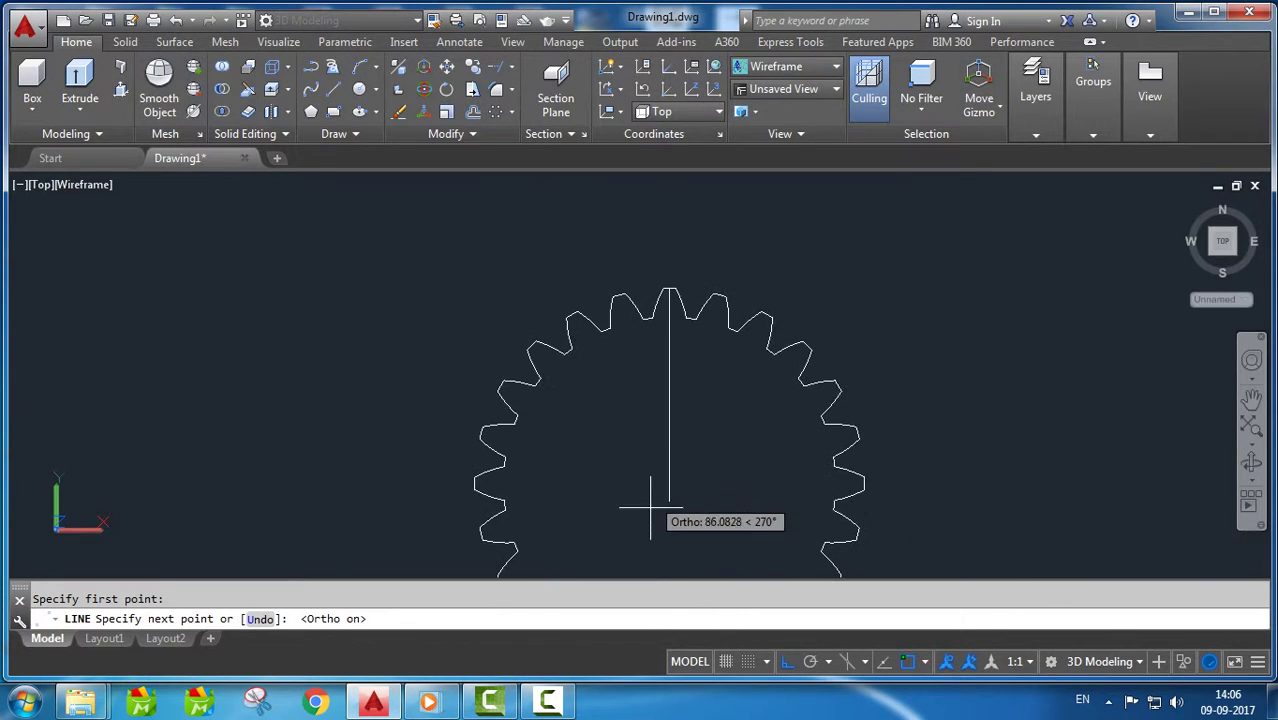
pyautogui.click(658, 530)
pyautogui.rightClick(714, 457)
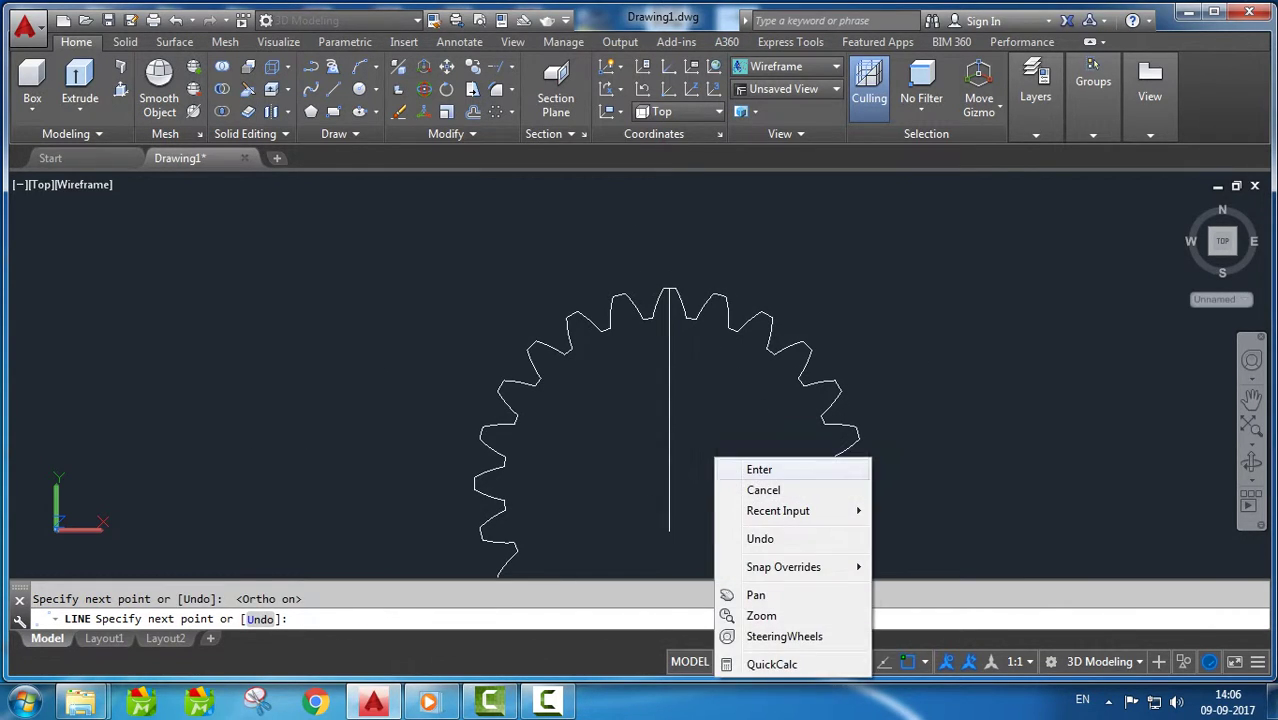
pyautogui.click(759, 469)
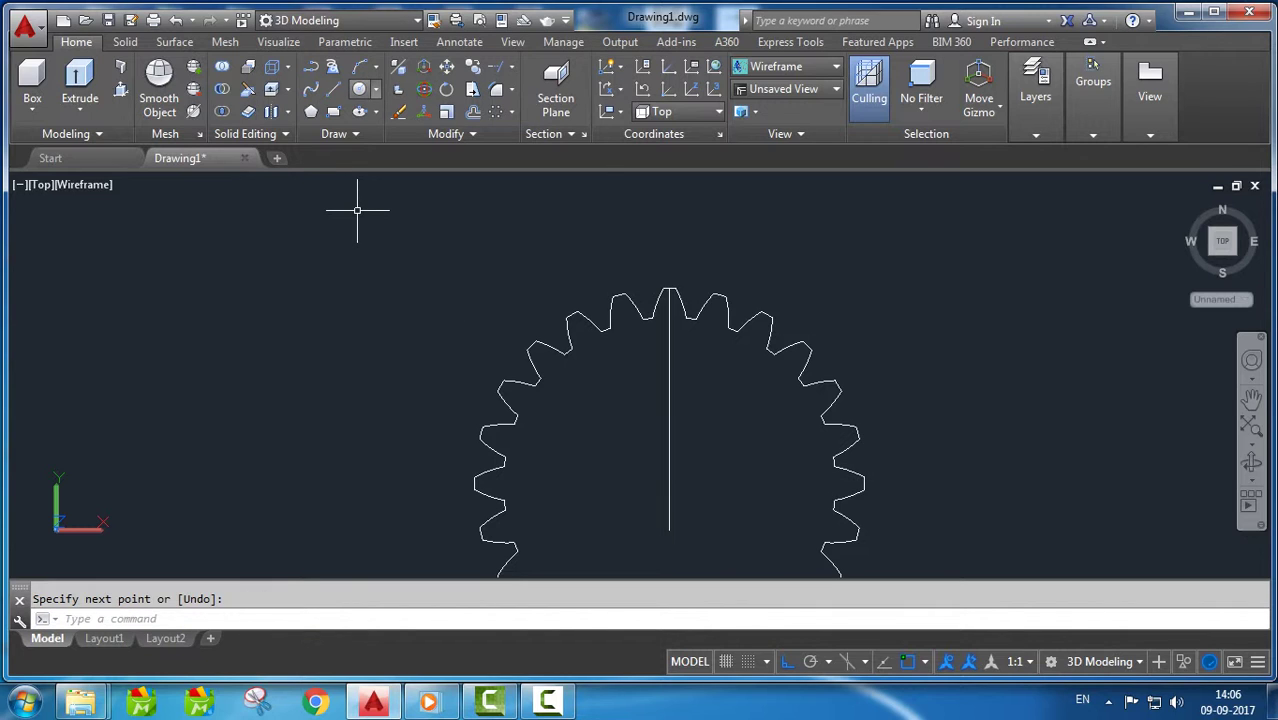
# Step: Draw the bore circle centred on the gear centre
pyautogui.click(359, 89)
pyautogui.scroll(-2, 520, 190)
pyautogui.click(614, 373)
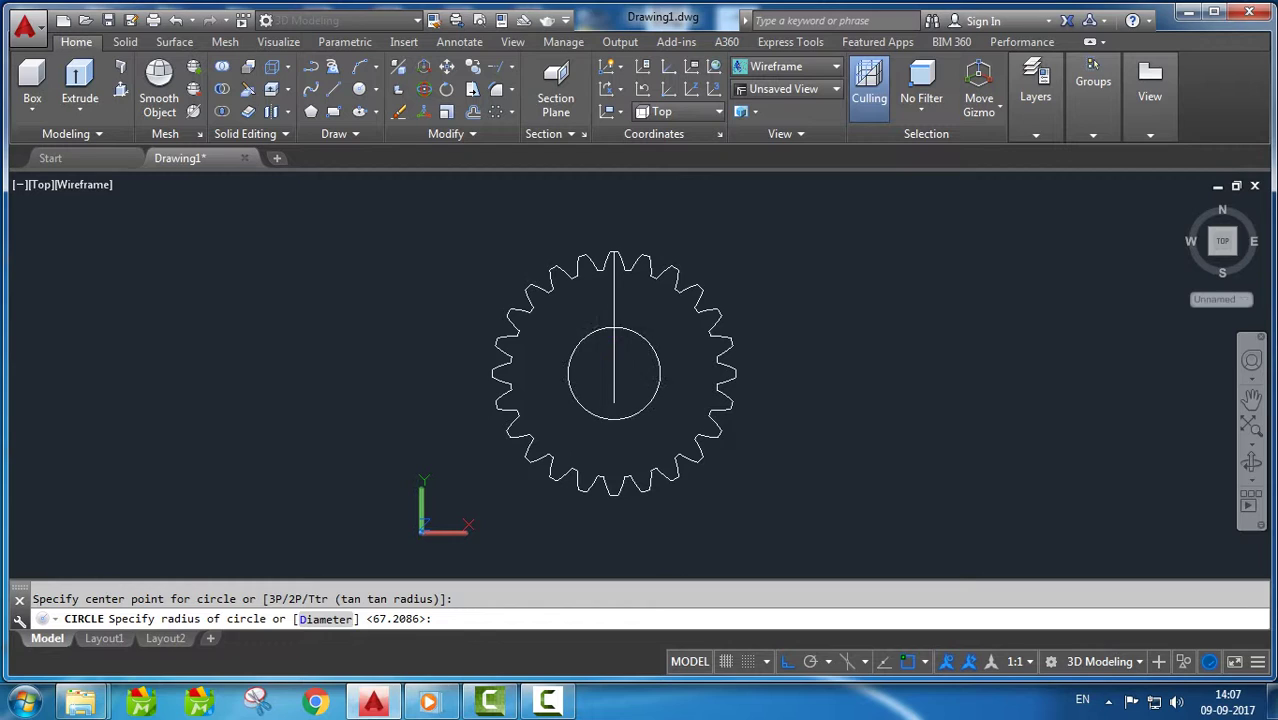
pyautogui.click(614, 327)
# Step: Draw the half keyway lines: a side up from inside the bore, then a top across the centre line
pyautogui.write('l')
pyautogui.press('Return')
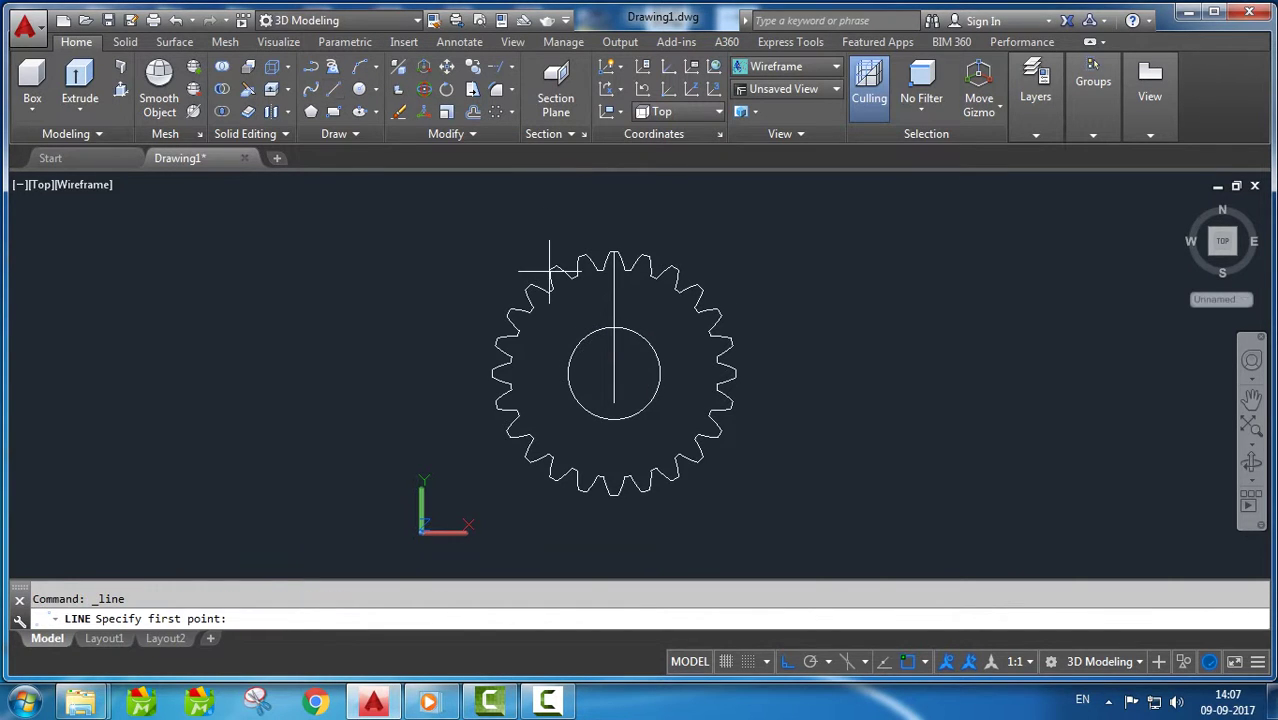
pyautogui.scroll(1, 590, 330)
pyautogui.scroll(2, 628, 333)
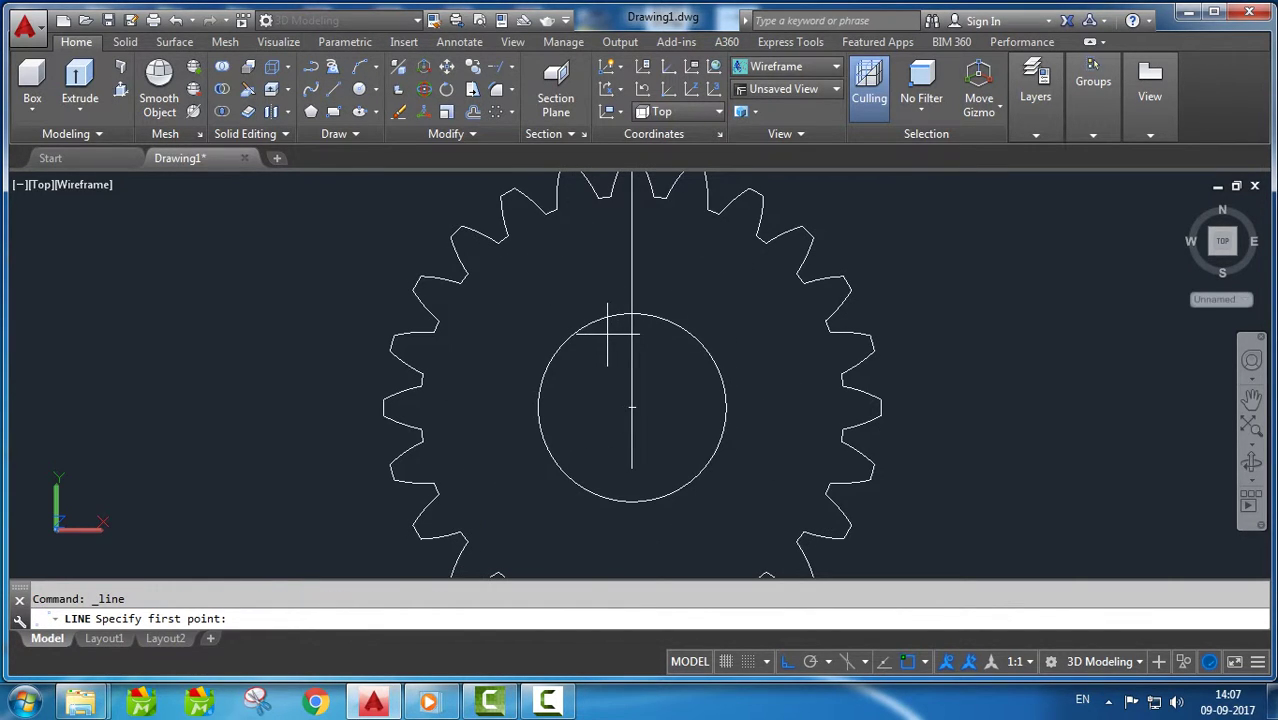
pyautogui.click(614, 335)
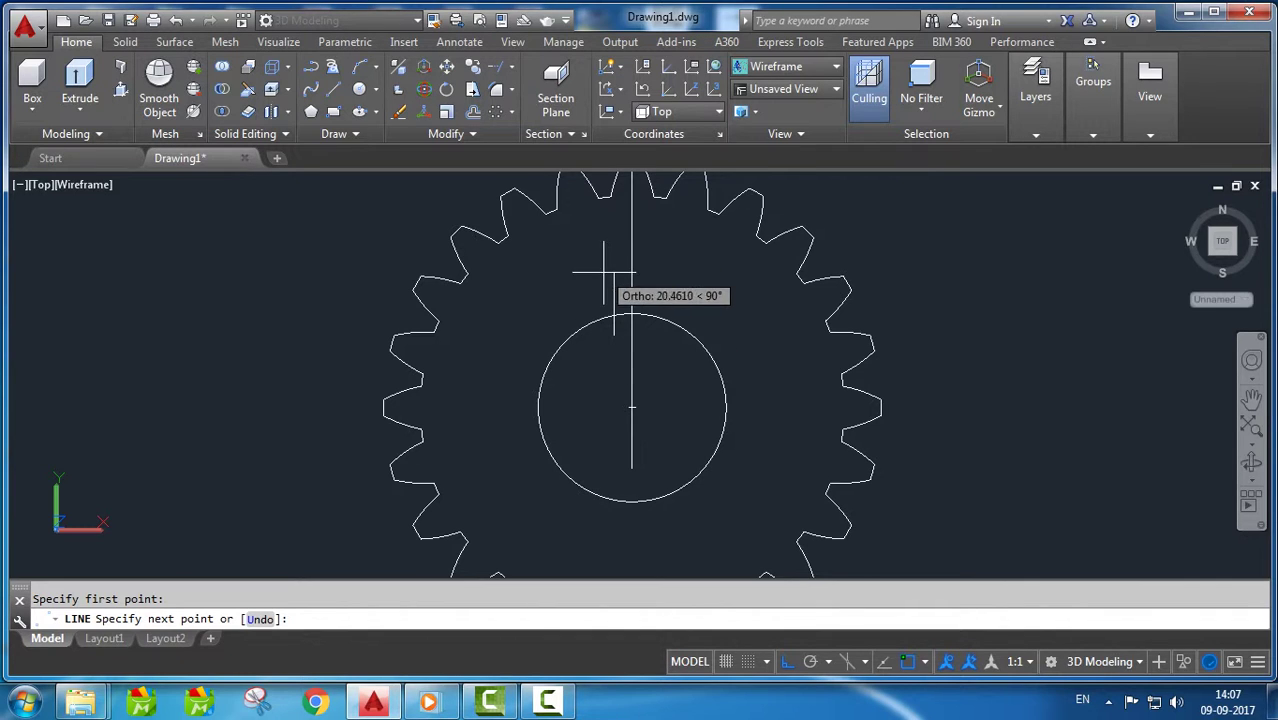
pyautogui.click(614, 283)
pyautogui.click(657, 283)
pyautogui.rightClick(655, 285)
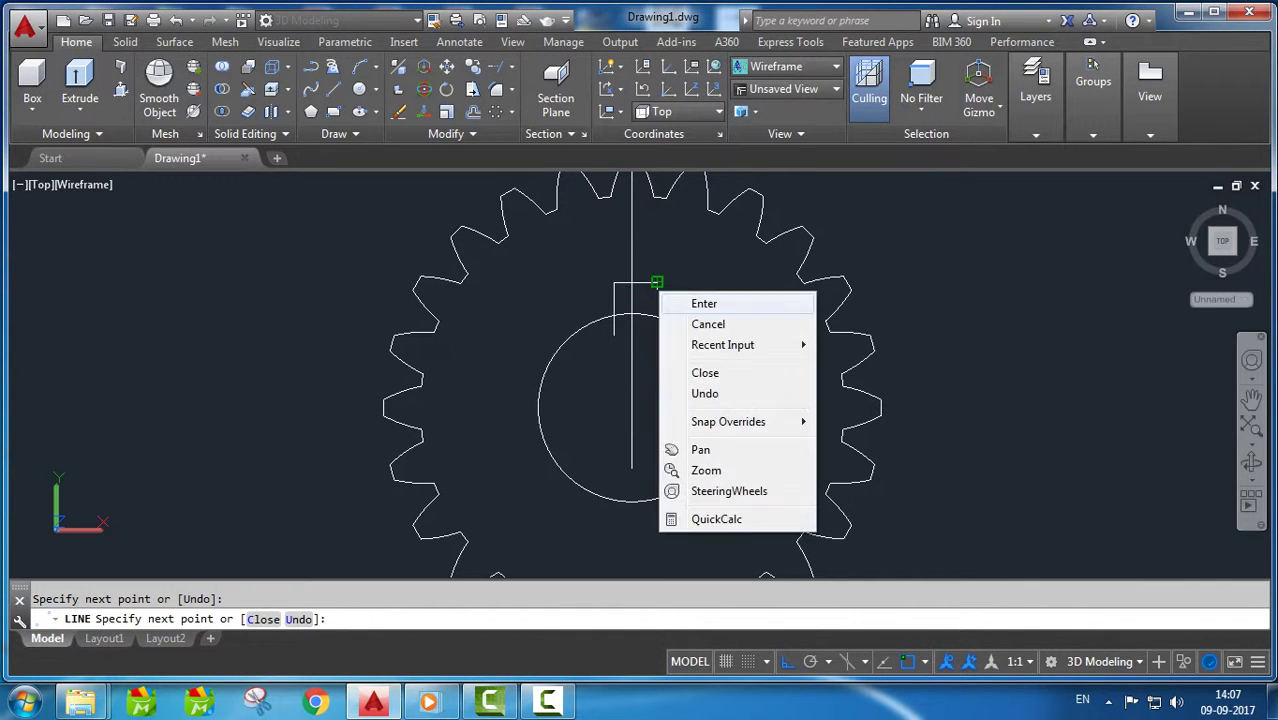
pyautogui.click(686, 297)
pyautogui.write('TRIM')
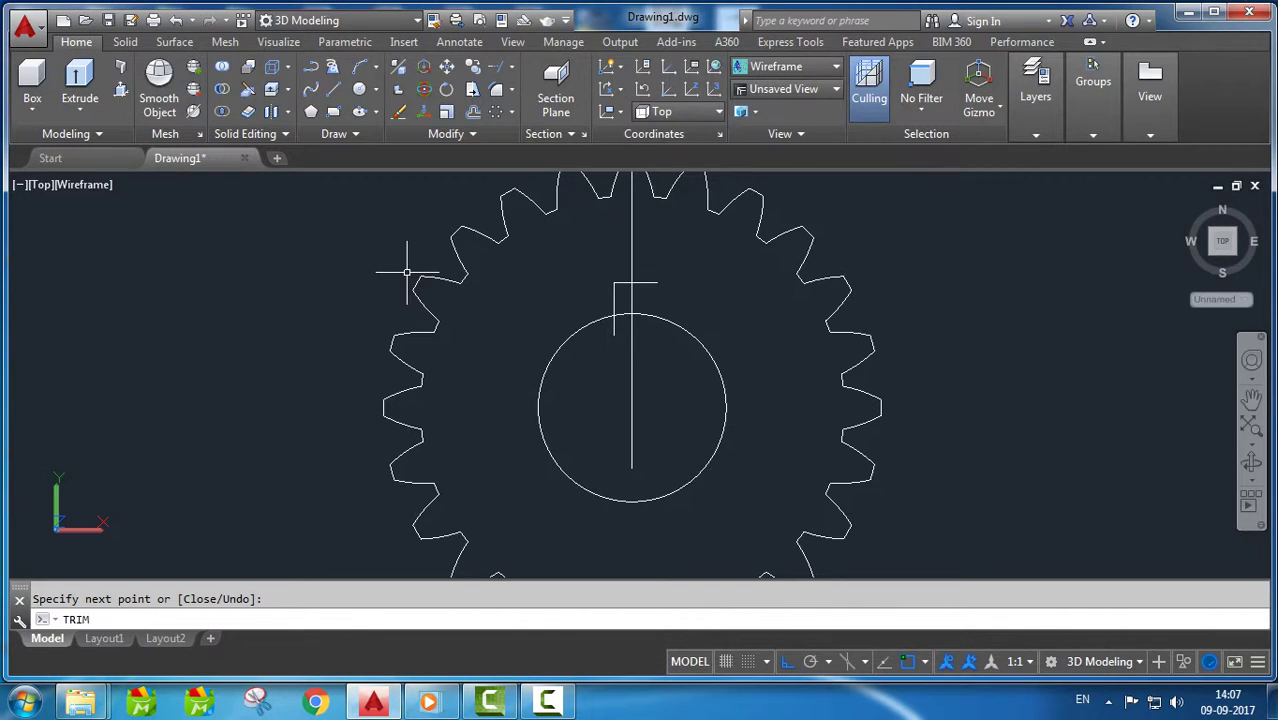
# Step: Trim the overlong keyway lines back to a short notch left of the centre line
pyautogui.press('Return')
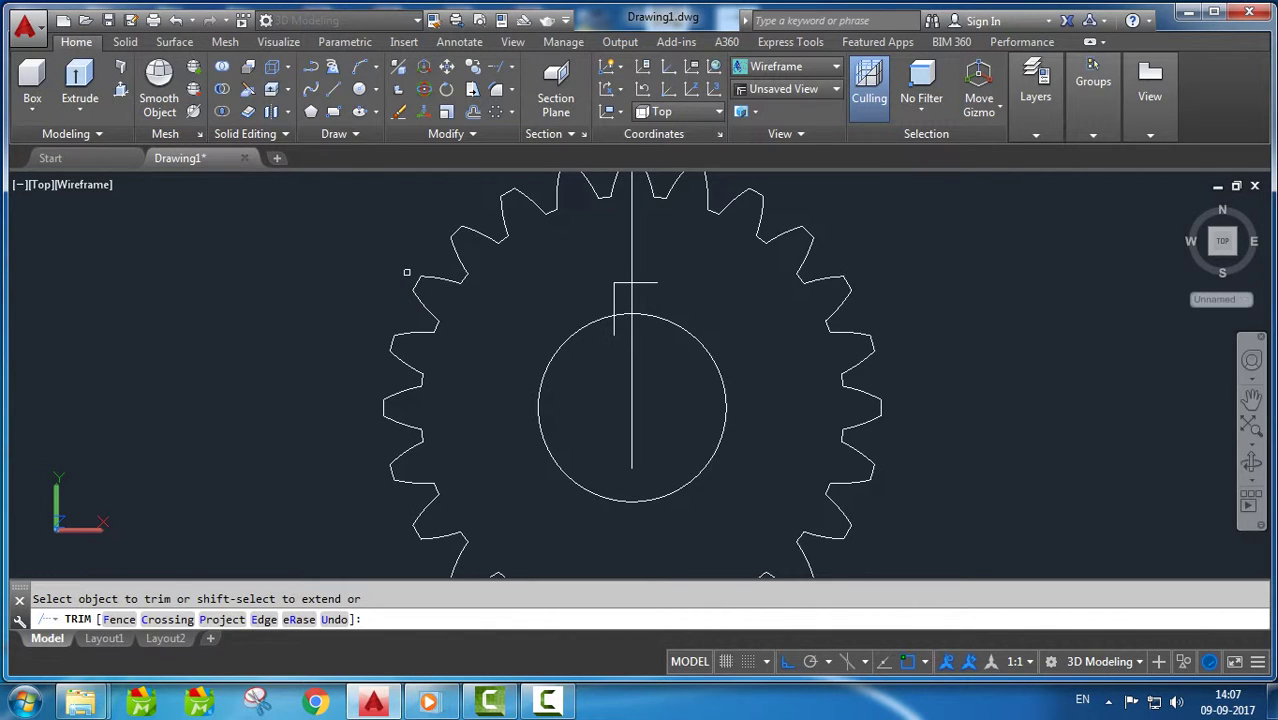
pyautogui.press('Return')
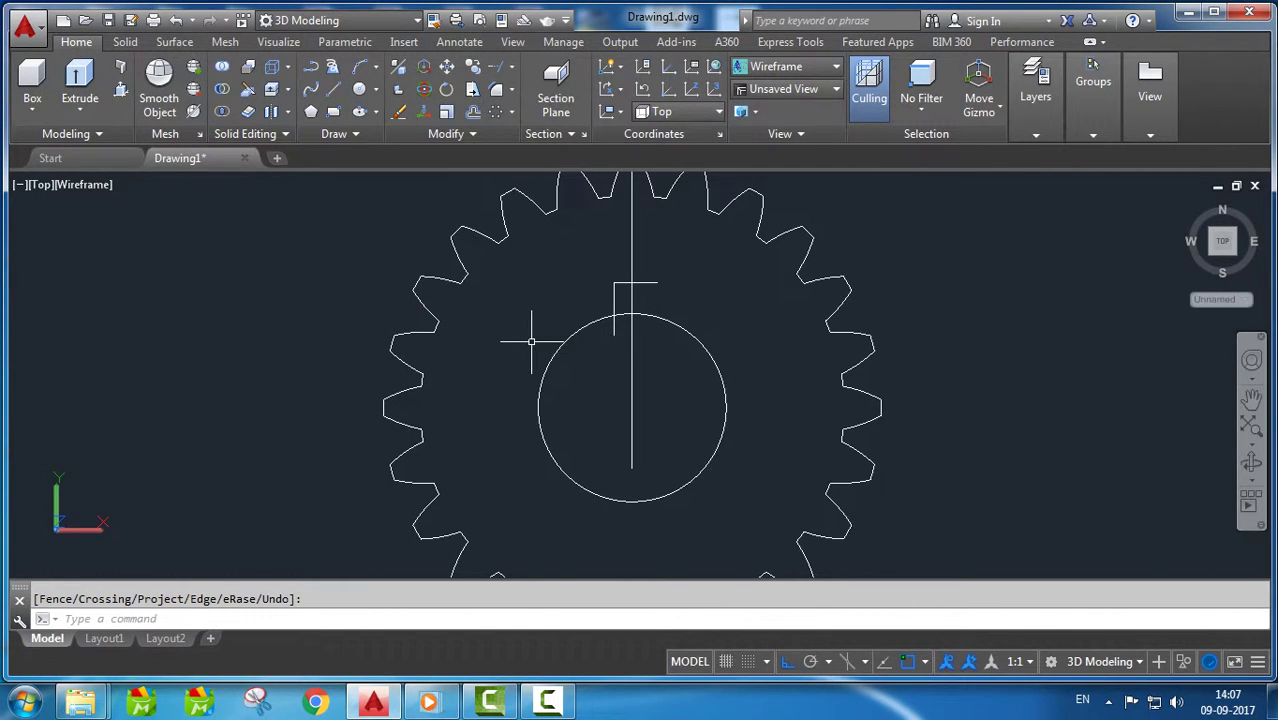
pyautogui.press('Escape')
pyautogui.write('TRIM')
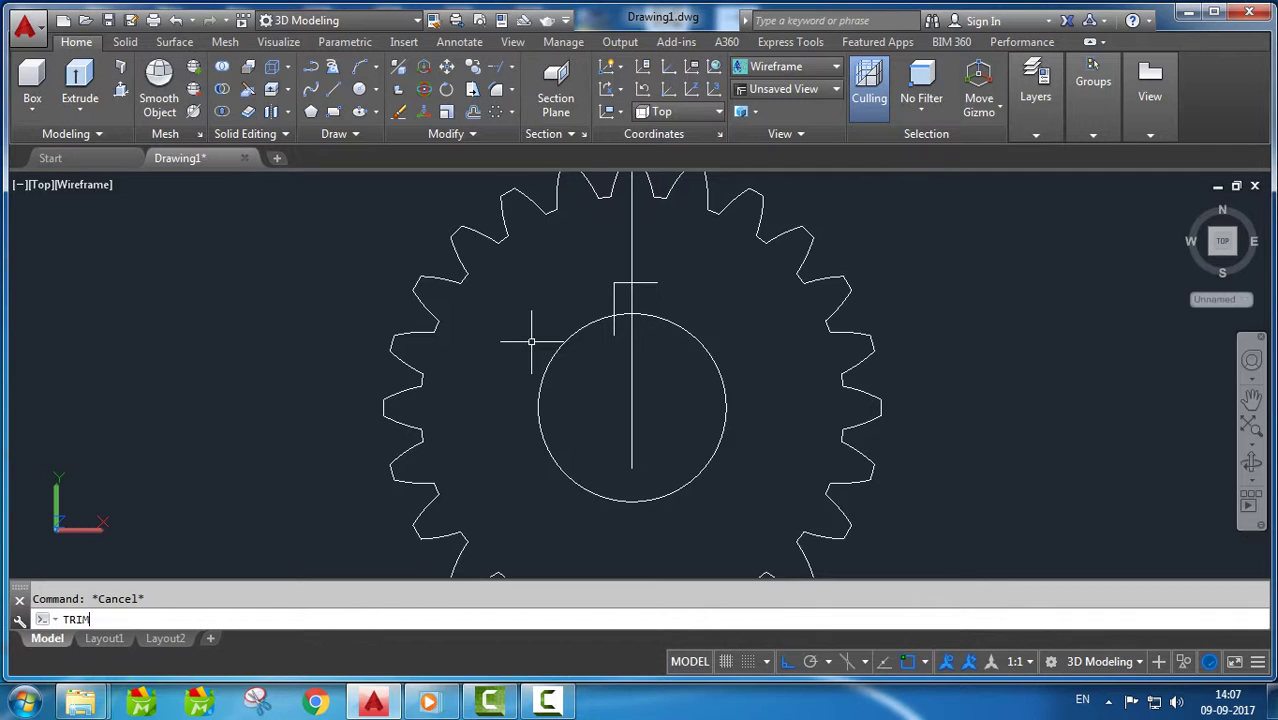
pyautogui.press('Return')
pyautogui.scroll(5, 619, 332)
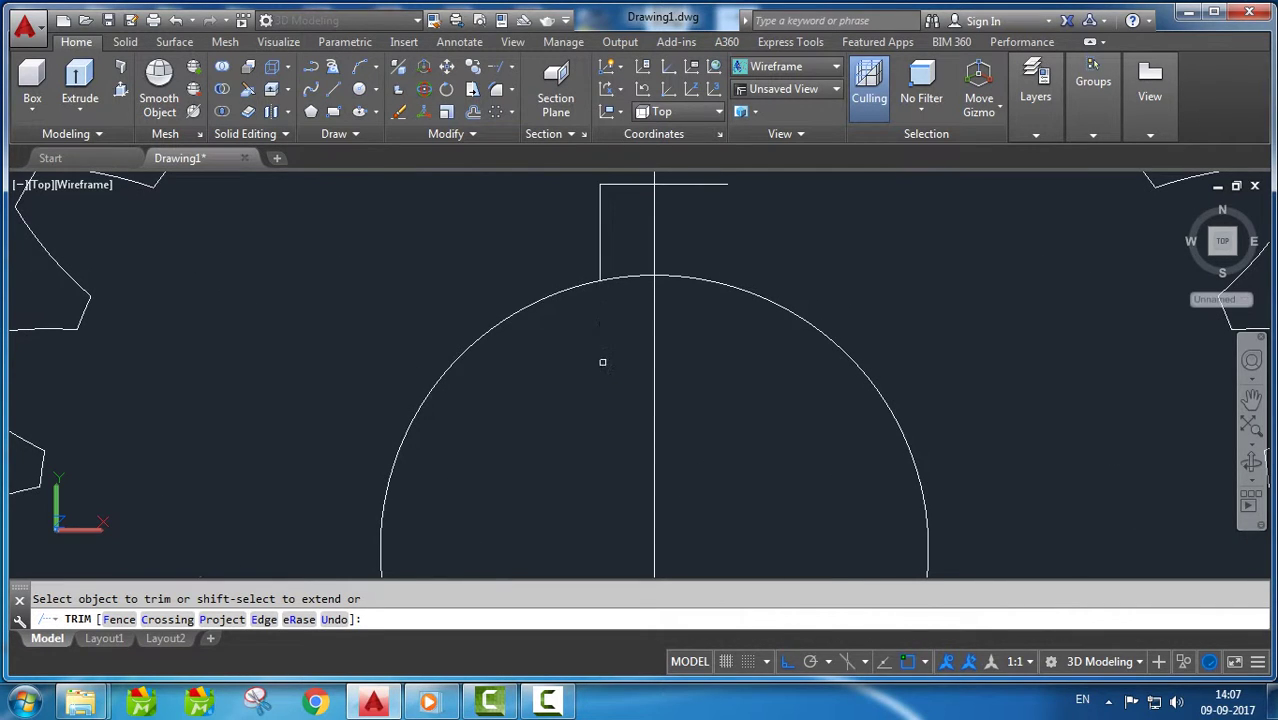
pyautogui.scroll(-4, 602, 362)
pyautogui.press('Return')
pyautogui.write('MIRROR')
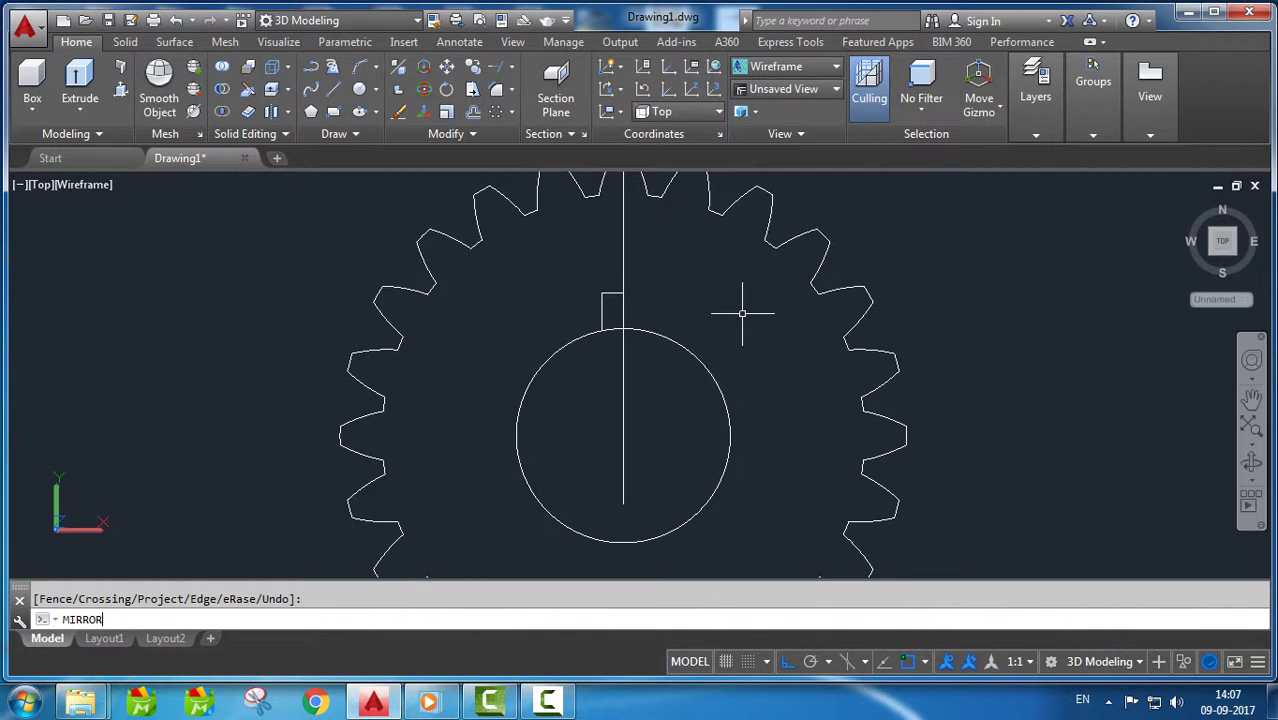
# Step: Mirror the half-keyway lines across the vertical centre line, keeping the original half
pyautogui.press('Return')
pyautogui.scroll(3, 614, 288)
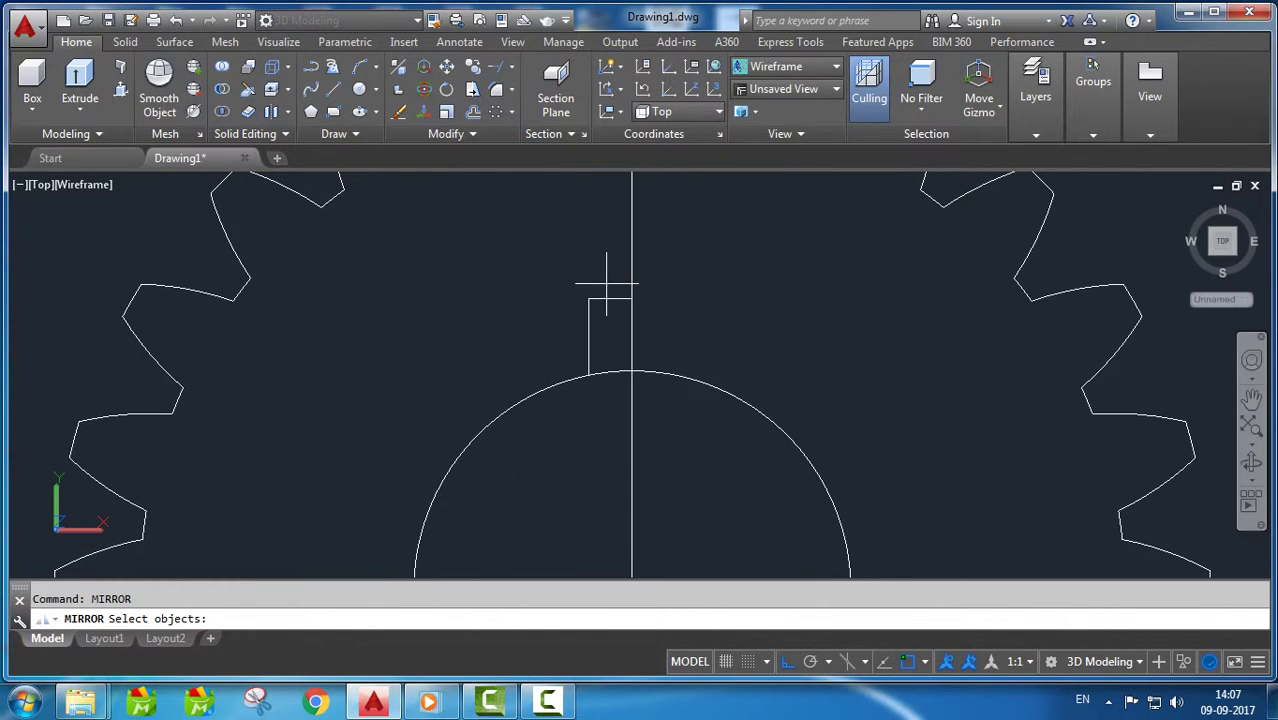
pyautogui.moveTo(636, 256); pyautogui.dragTo(545, 372)
pyautogui.press('Return')
pyautogui.click(631, 297)
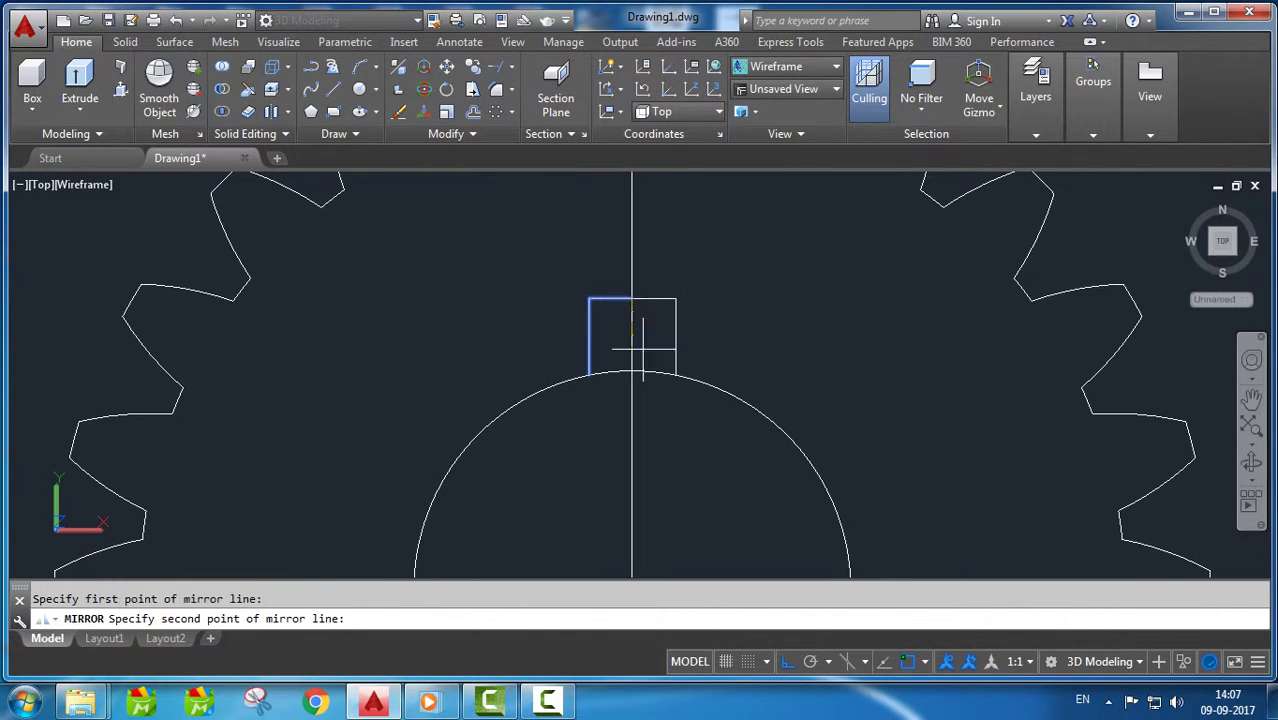
pyautogui.click(631, 372)
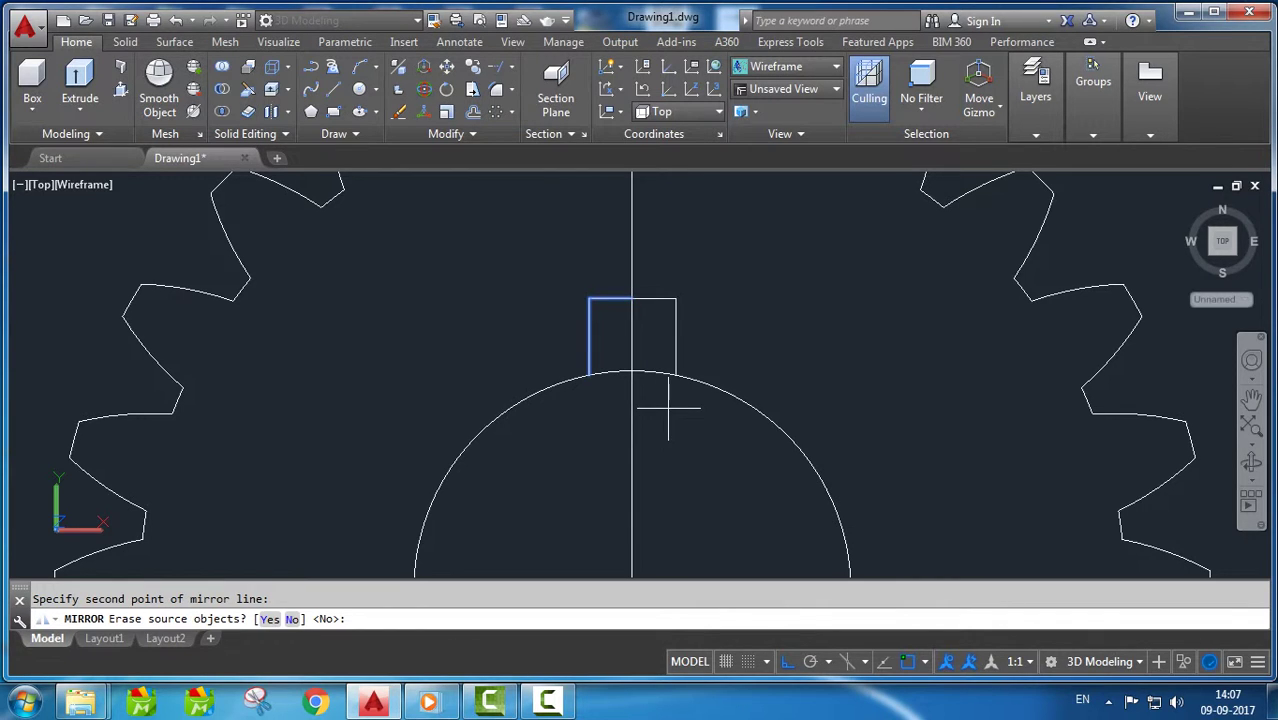
pyautogui.press('Return')
pyautogui.write('TRIM')
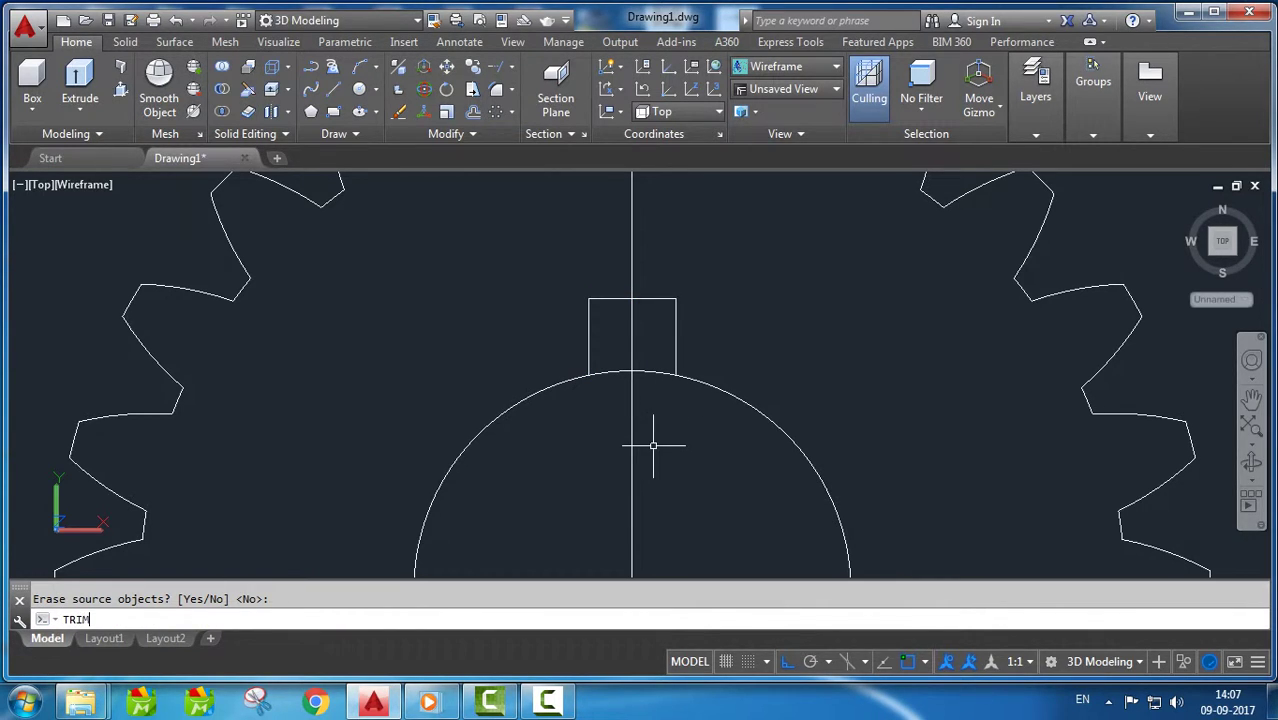
# Step: Trim away the bore arc inside the keyway notch
pyautogui.press('Return')
pyautogui.press('Return')
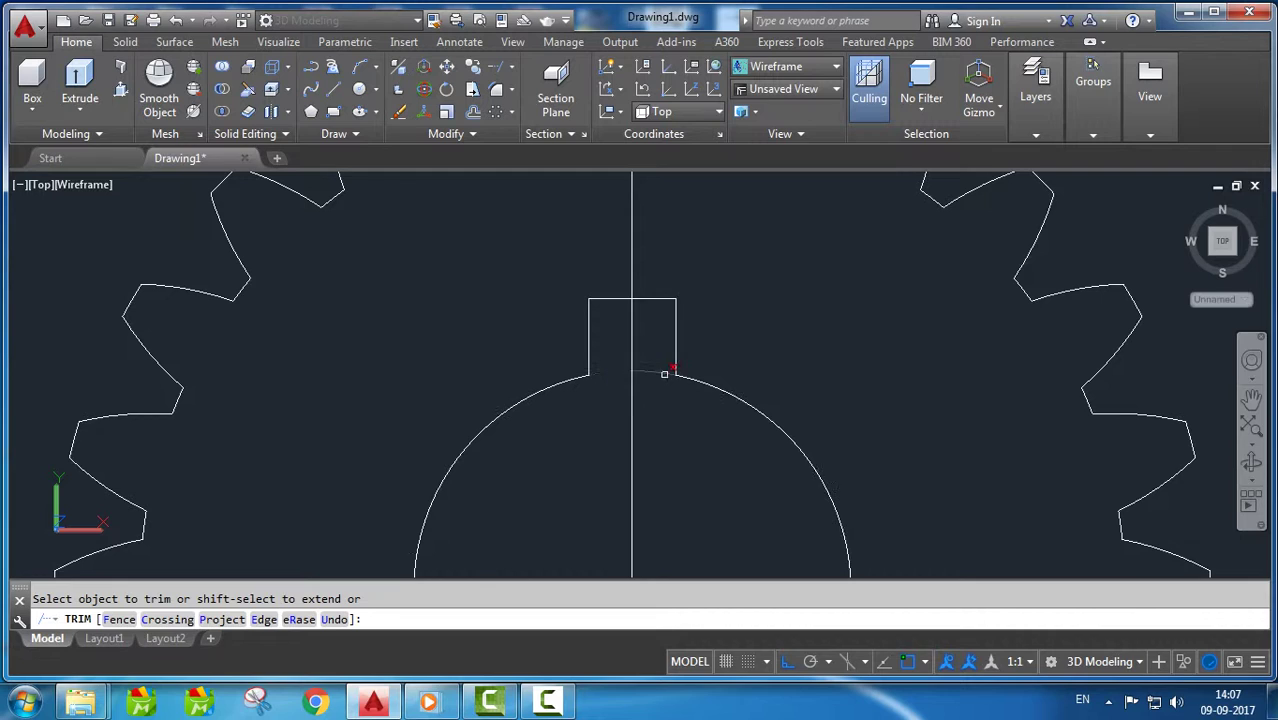
pyautogui.scroll(-2, 792, 344)
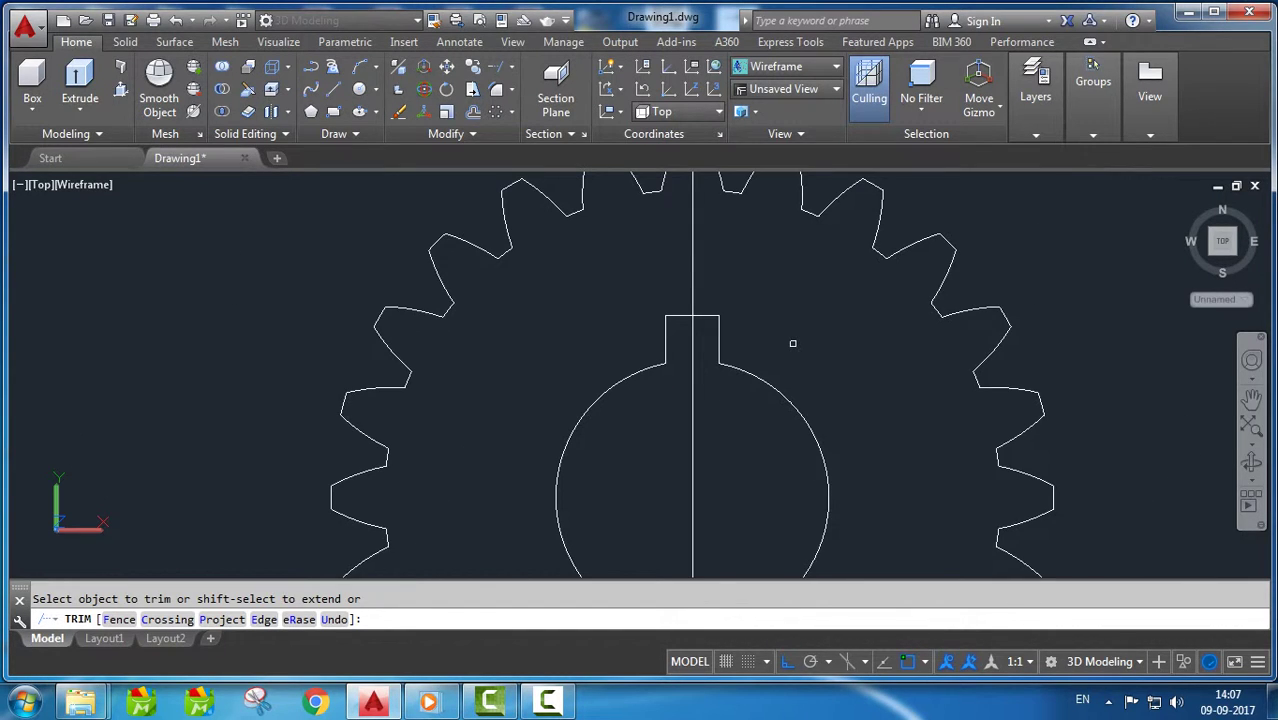
pyautogui.press('Return')
pyautogui.write('JO')
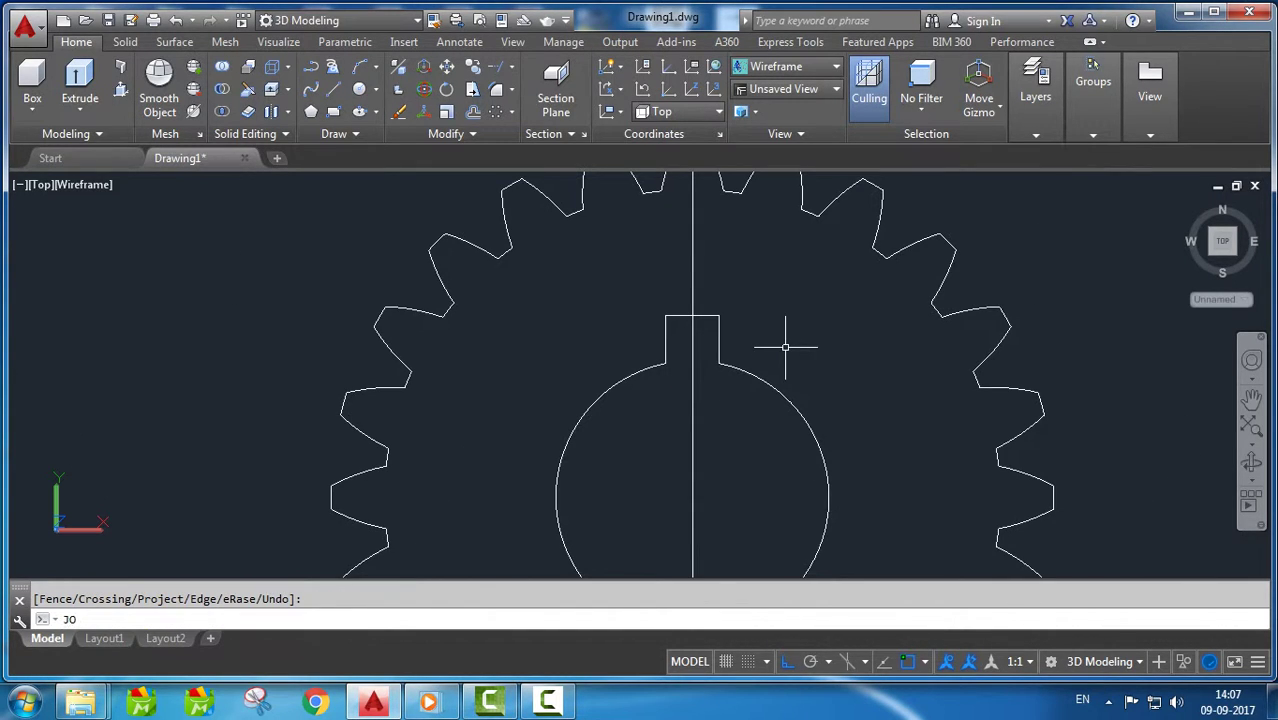
# Step: Join the keyway lines and the large bore arc into one polyline with JOIN
pyautogui.write('IN')
pyautogui.press('Return')
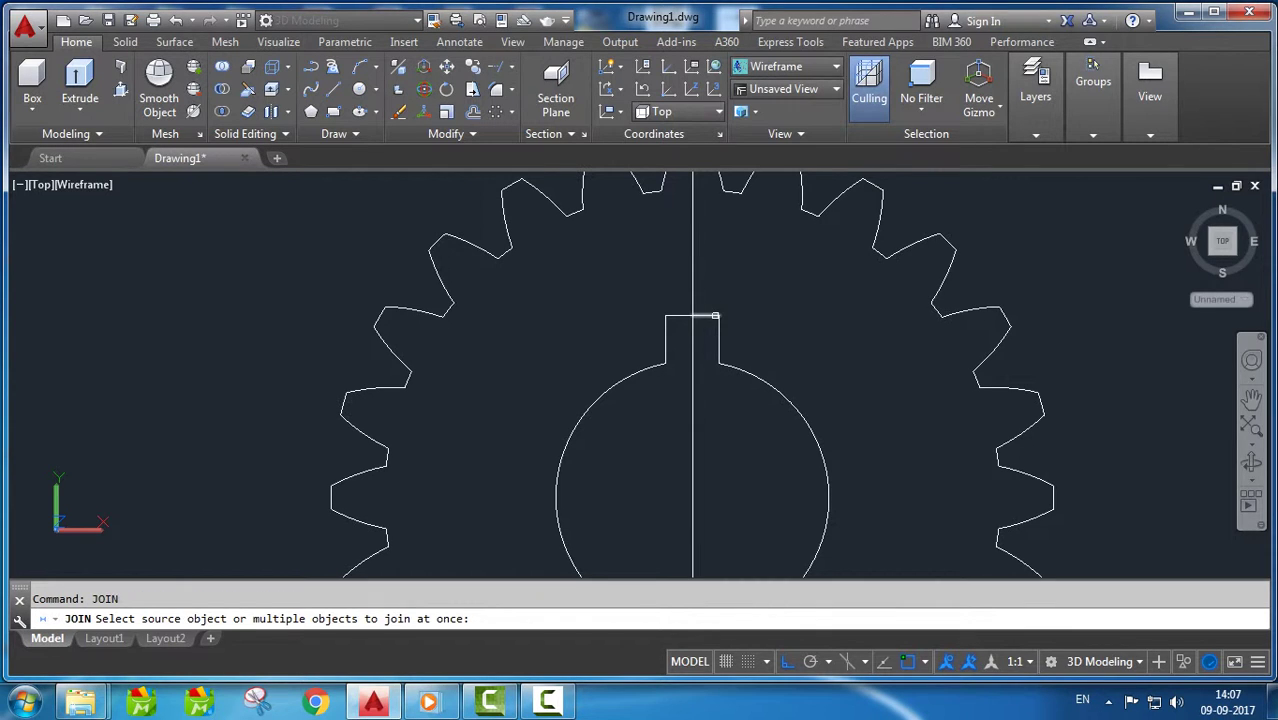
pyautogui.click(715, 316)
pyautogui.click(666, 330)
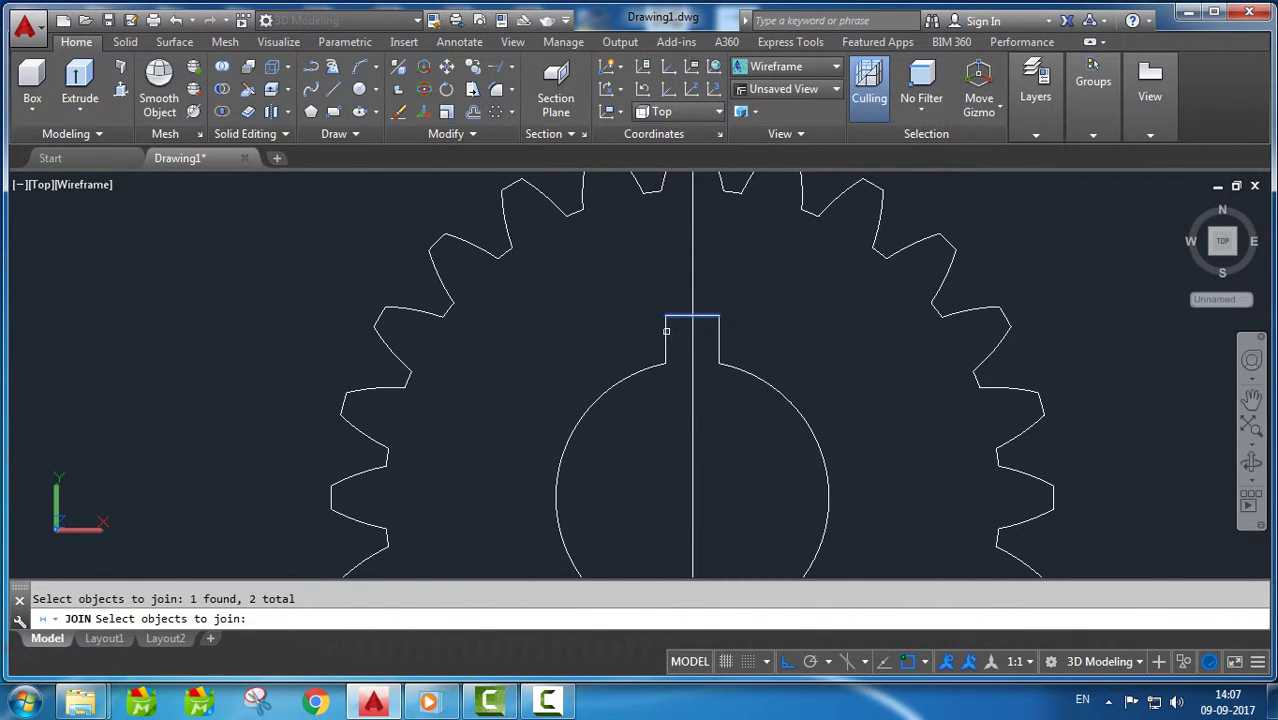
pyautogui.click(736, 365)
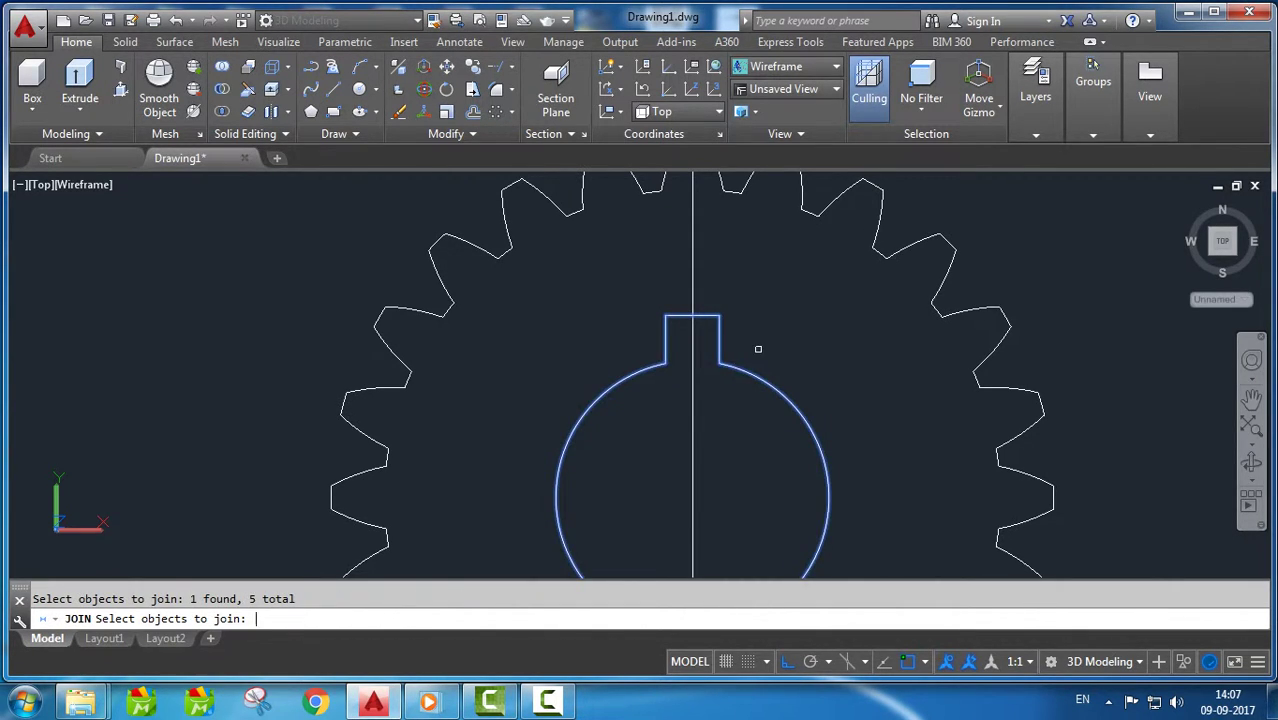
pyautogui.press('Return')
# Step: Zoom out to the whole gear and delete the vertical centre line
pyautogui.scroll(-4, 736, 360)
pyautogui.scroll(-2, 715, 310)
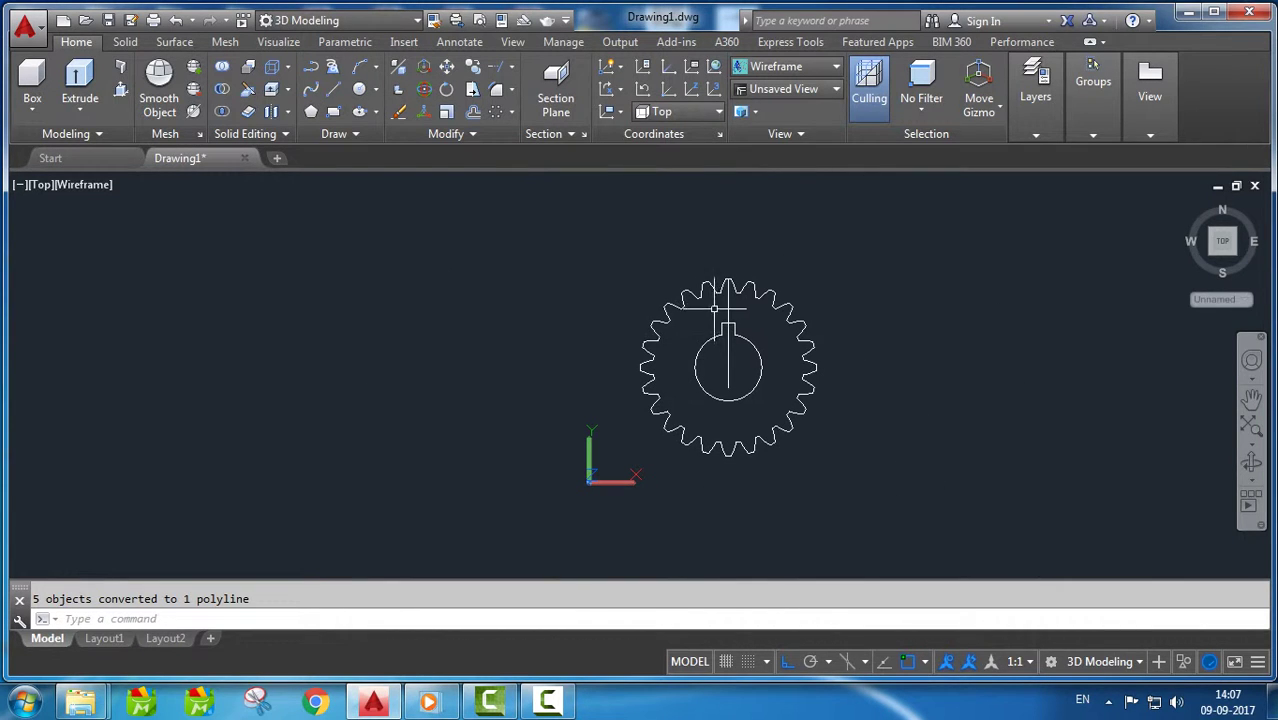
pyautogui.click(728, 291)
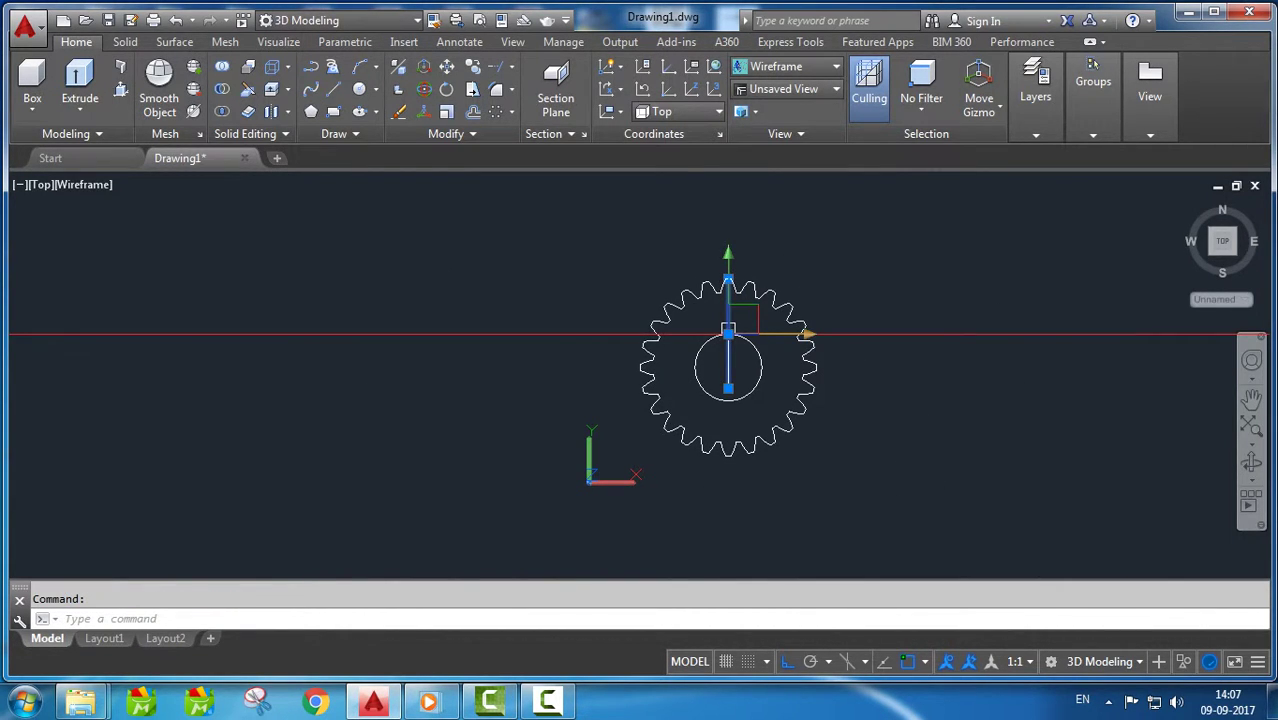
pyautogui.press('Delete')
# Step: Tilt the view into 3D and extrude the keyed bore outline above the gear
pyautogui.click(1251, 462)
pyautogui.moveTo(735, 360)
pyautogui.mouseDown()
pyautogui.moveTo(782, 362)
pyautogui.moveTo(756, 367)
pyautogui.mouseUp()
pyautogui.press('Escape')
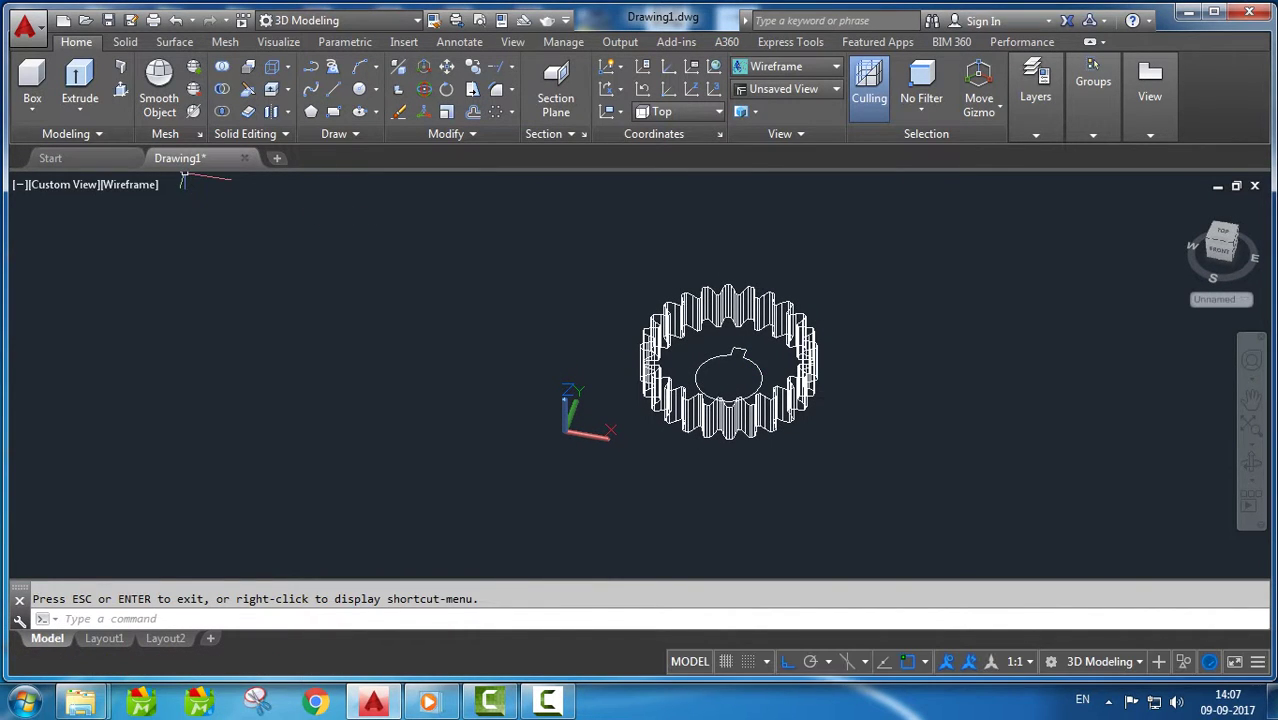
pyautogui.click(80, 82)
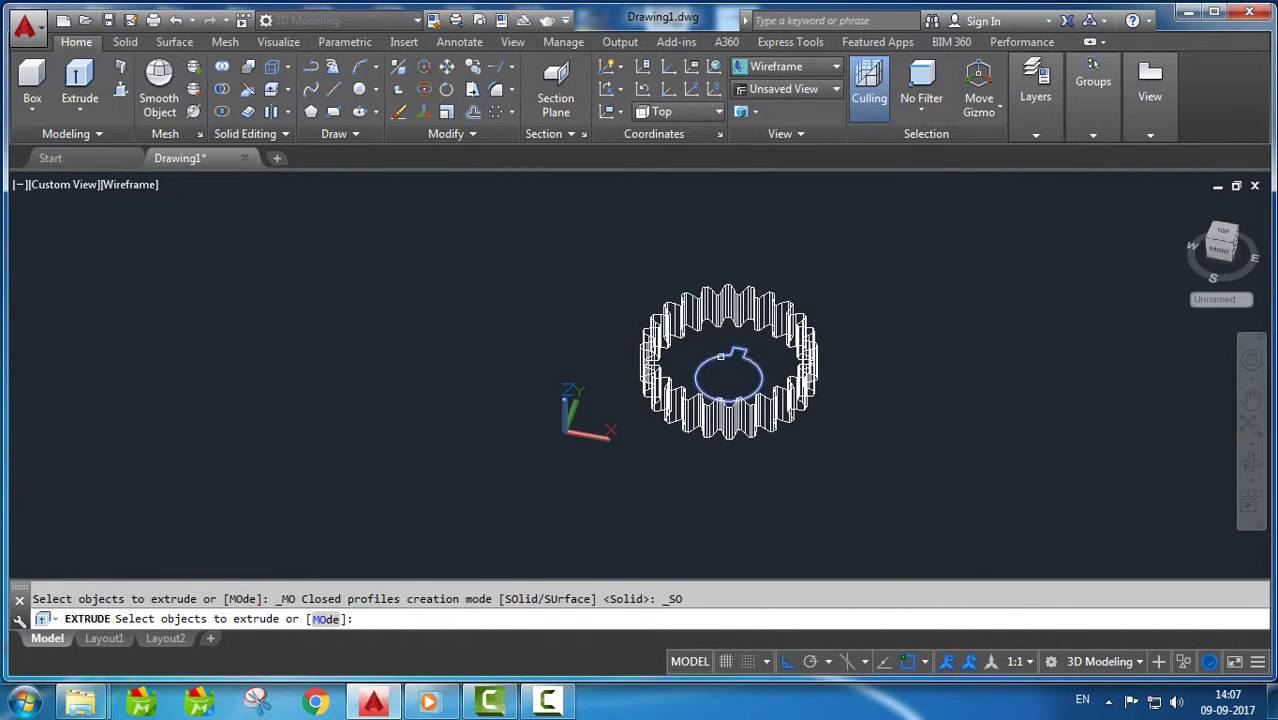
pyautogui.click(717, 354)
pyautogui.press('Return')
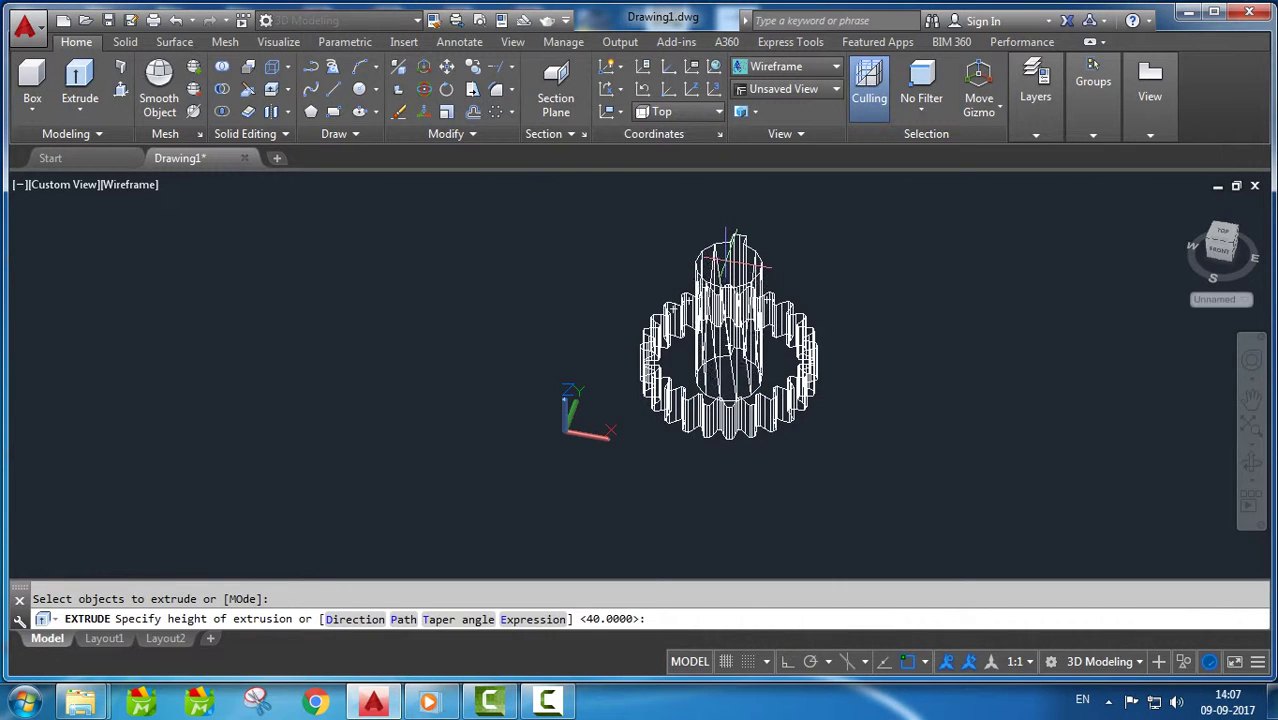
pyautogui.click(893, 288)
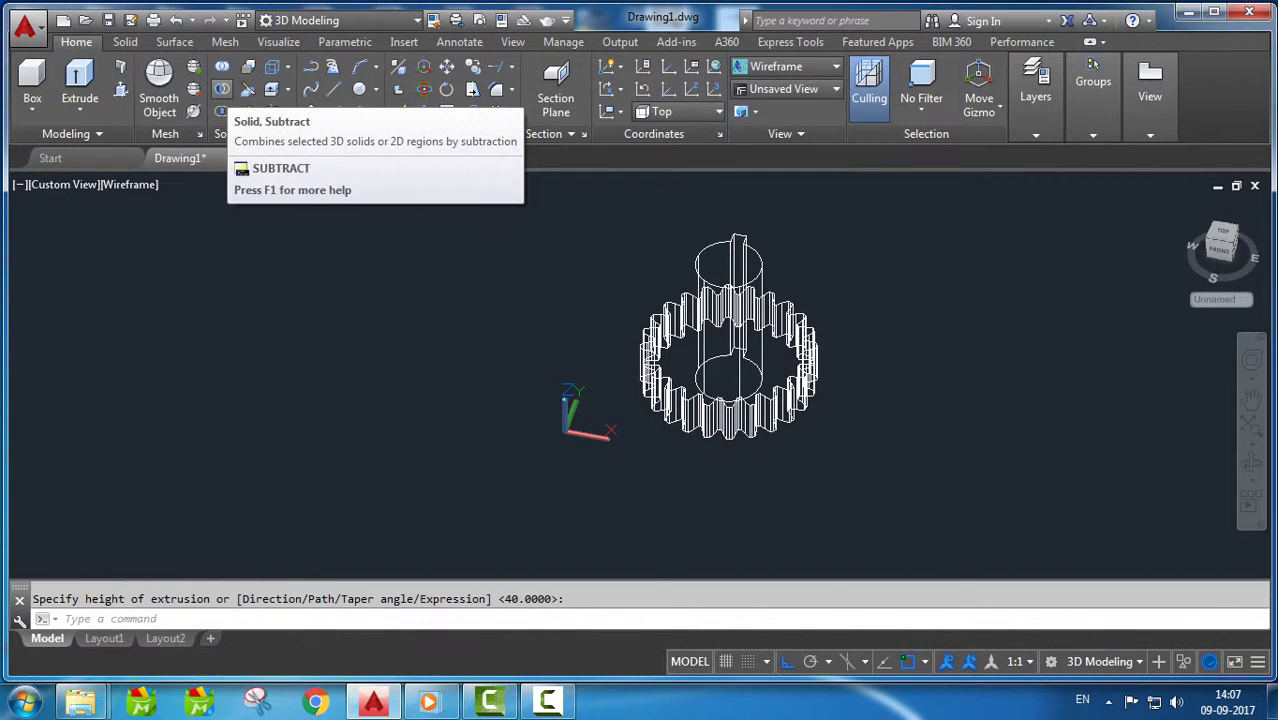
# Step: Subtract the extruded bore solid from the gear solid to cut the keyed hole
pyautogui.click(221, 88)
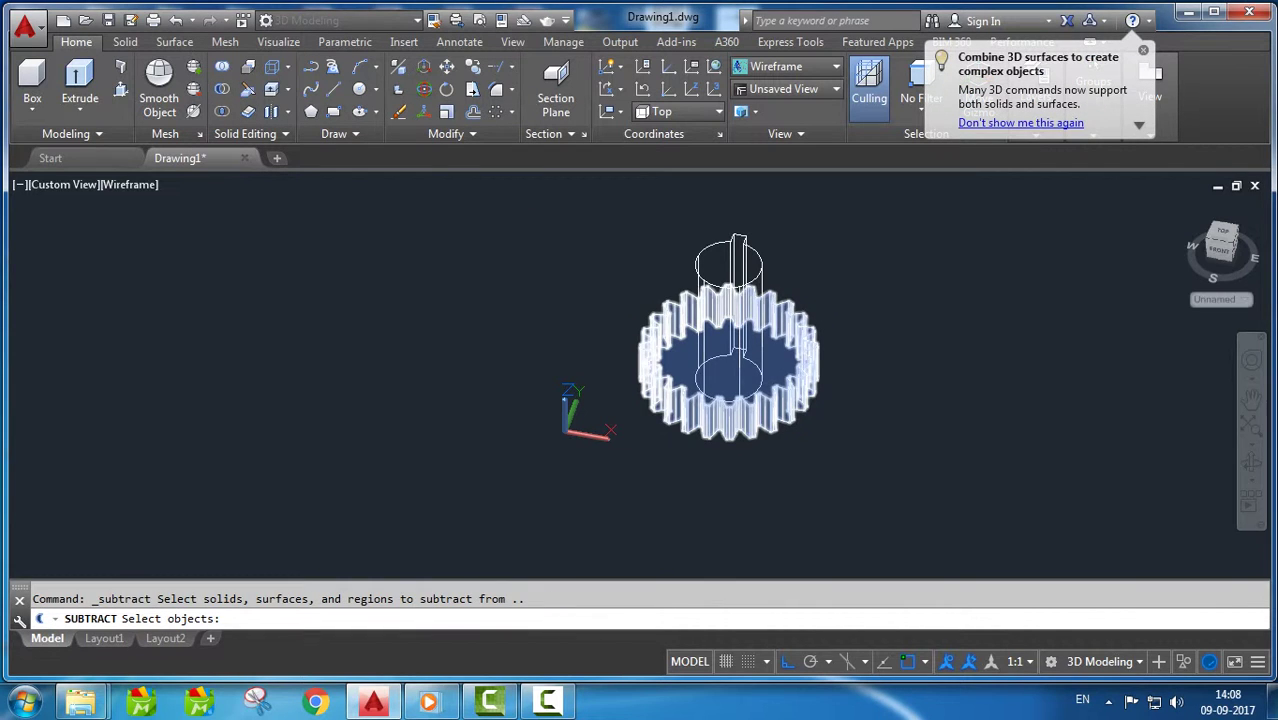
pyautogui.click(630, 400)
pyautogui.press('Return')
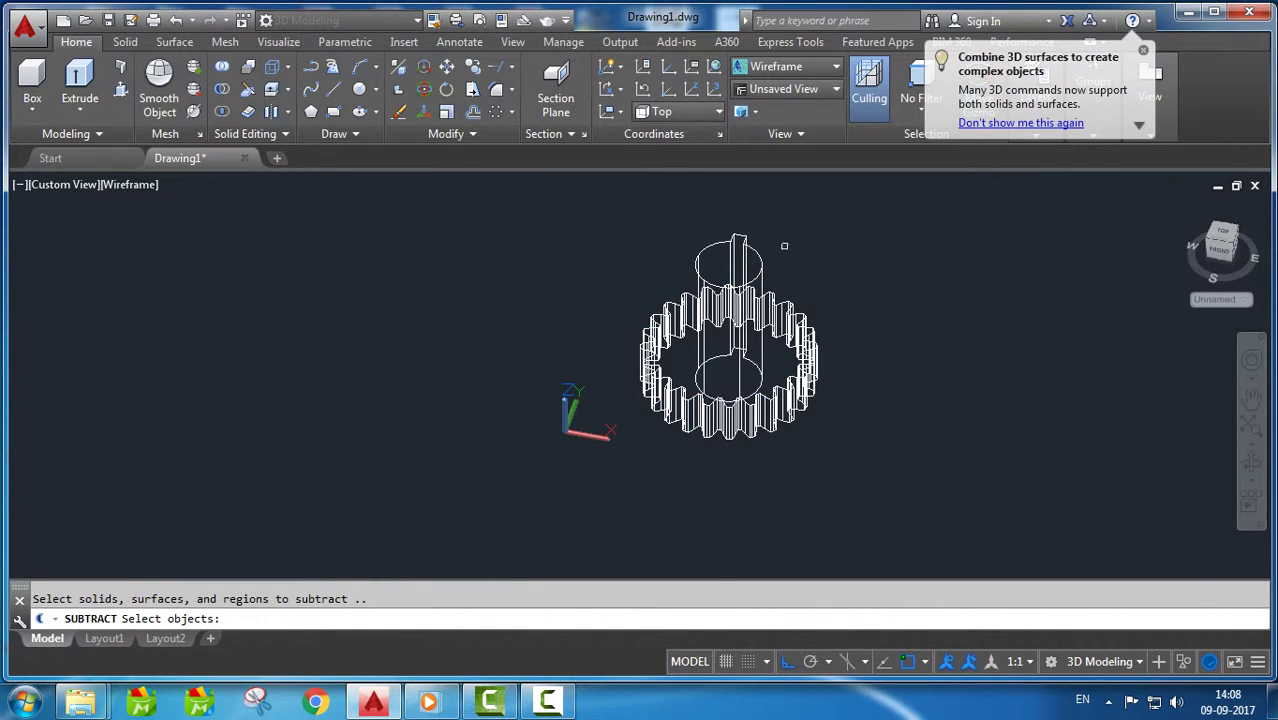
pyautogui.click(762, 259)
pyautogui.press('Return')
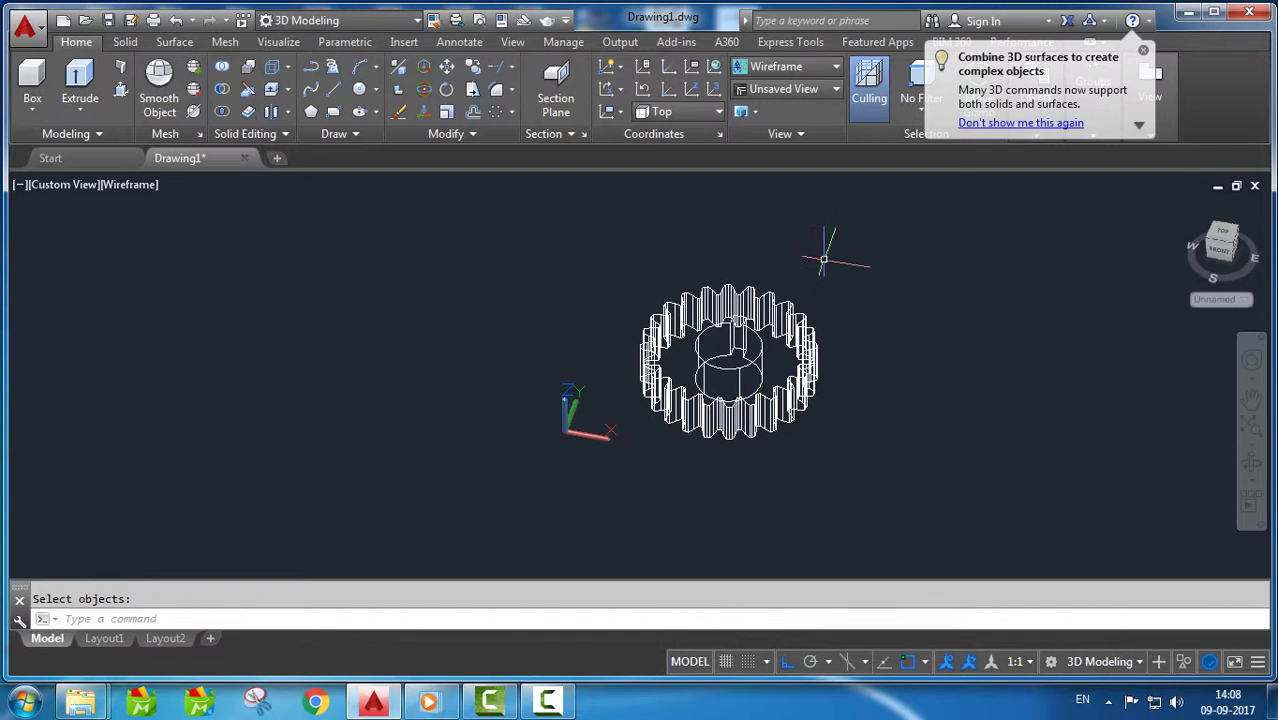
# Step: Switch the viewport to Shaded with edges and orbit the gear into an angled isometric view
pyautogui.click(129, 184)
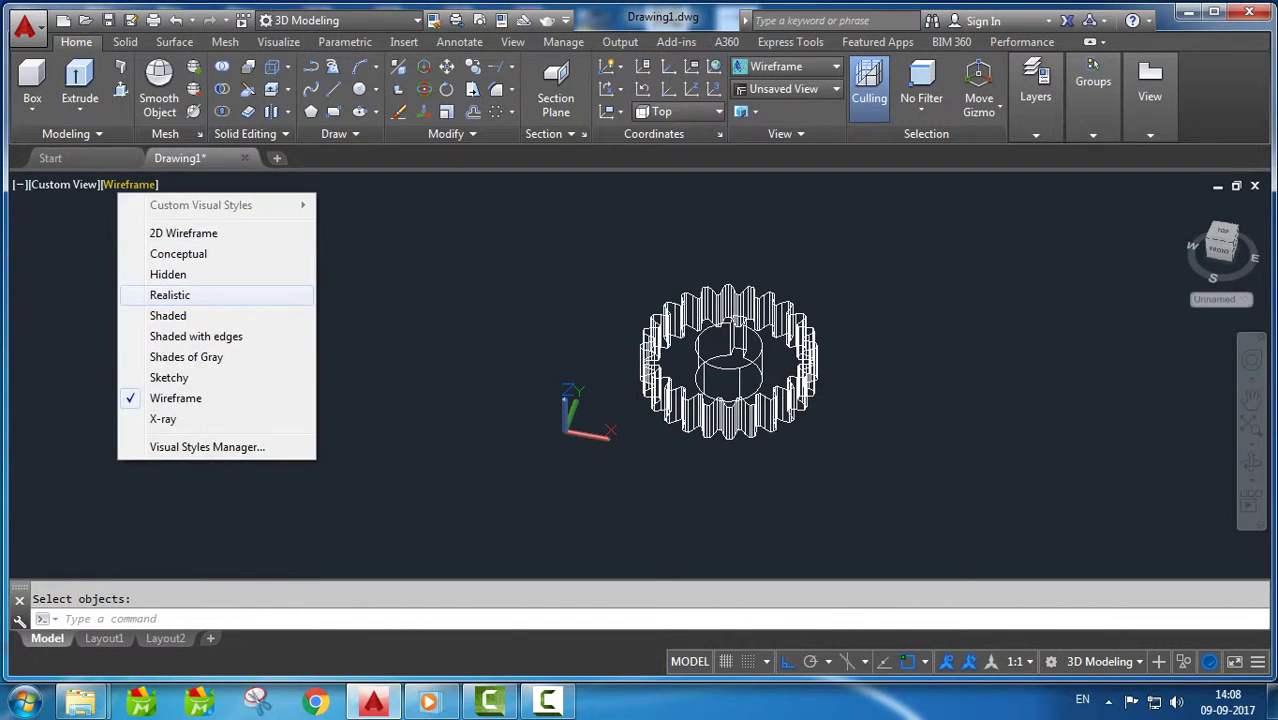
pyautogui.click(170, 331)
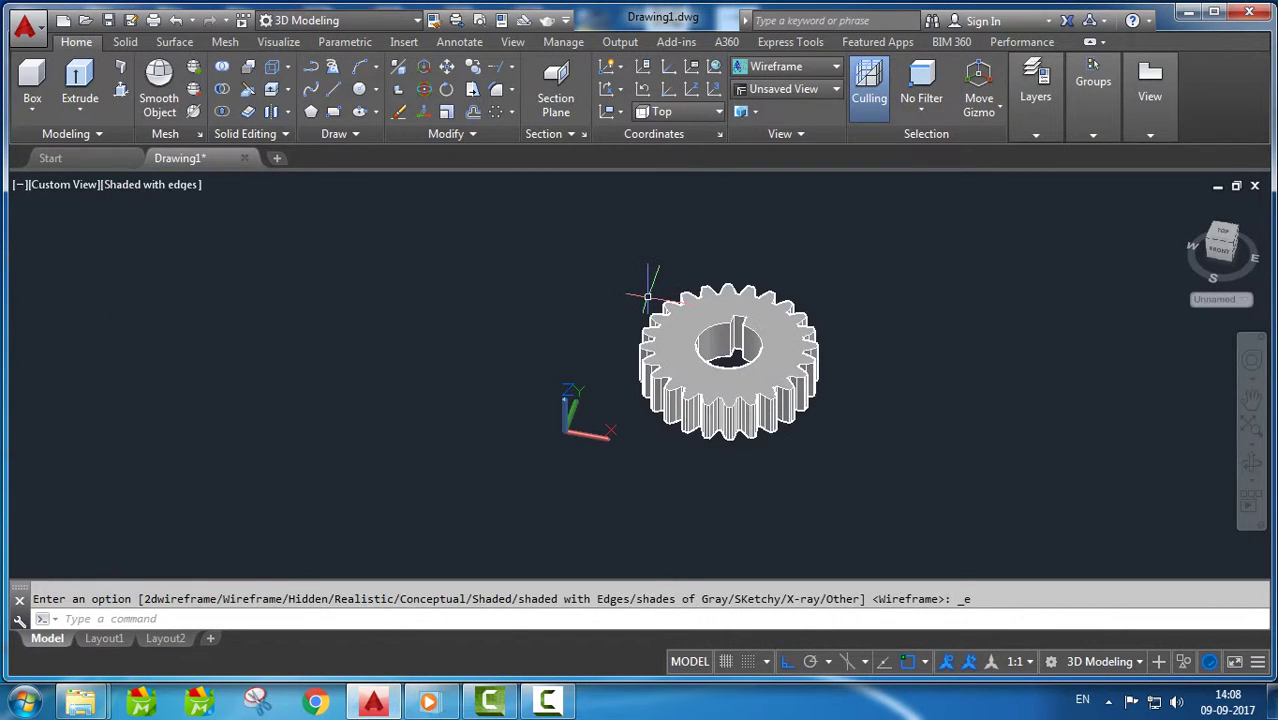
pyautogui.click(1251, 462)
pyautogui.moveTo(729, 300); pyautogui.dragTo(729, 362)
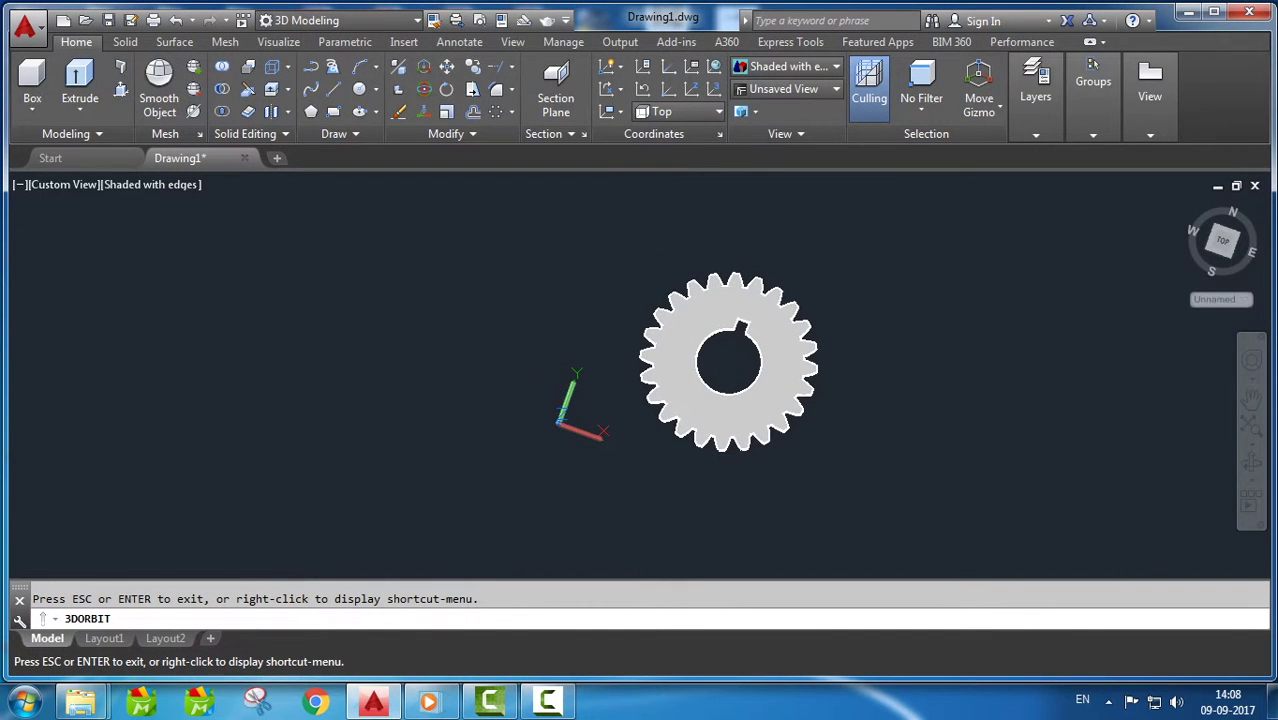
pyautogui.scroll(2, 725, 370)
pyautogui.scroll(2, 725, 370)
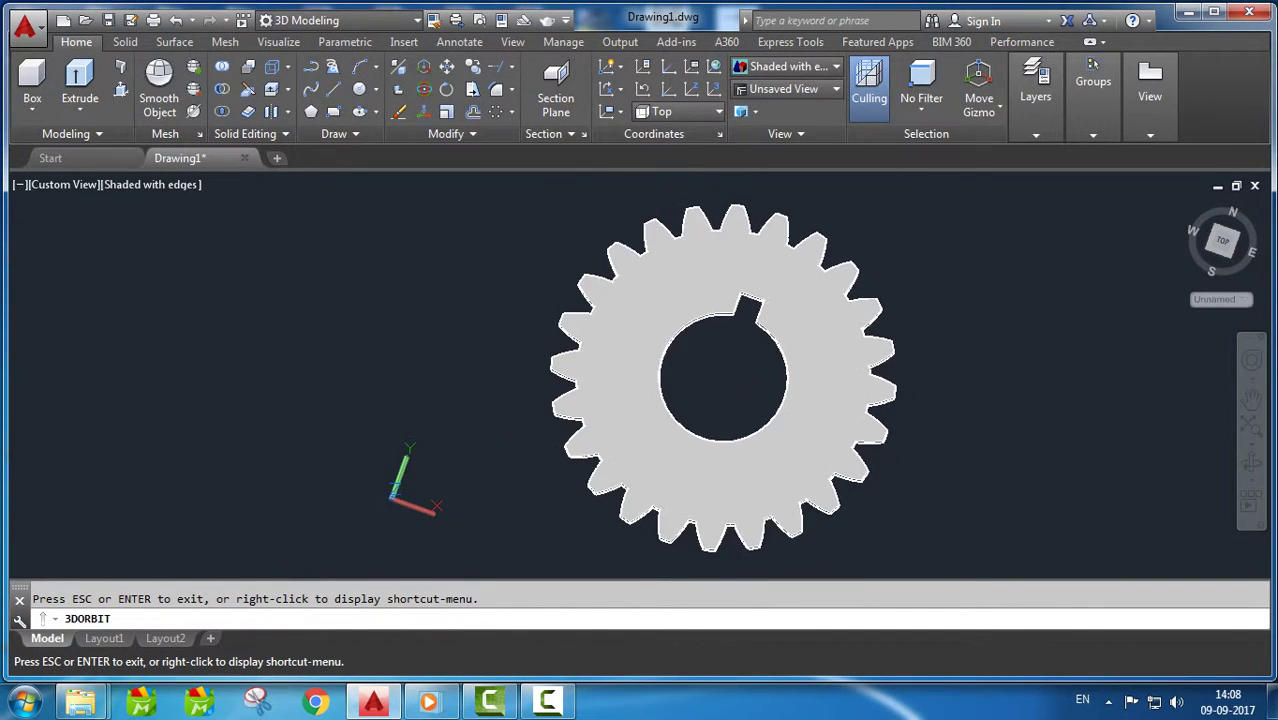
pyautogui.moveTo(723, 360)
pyautogui.mouseDown()
pyautogui.moveTo(723, 440)
pyautogui.moveTo(723, 378)
pyautogui.mouseUp()
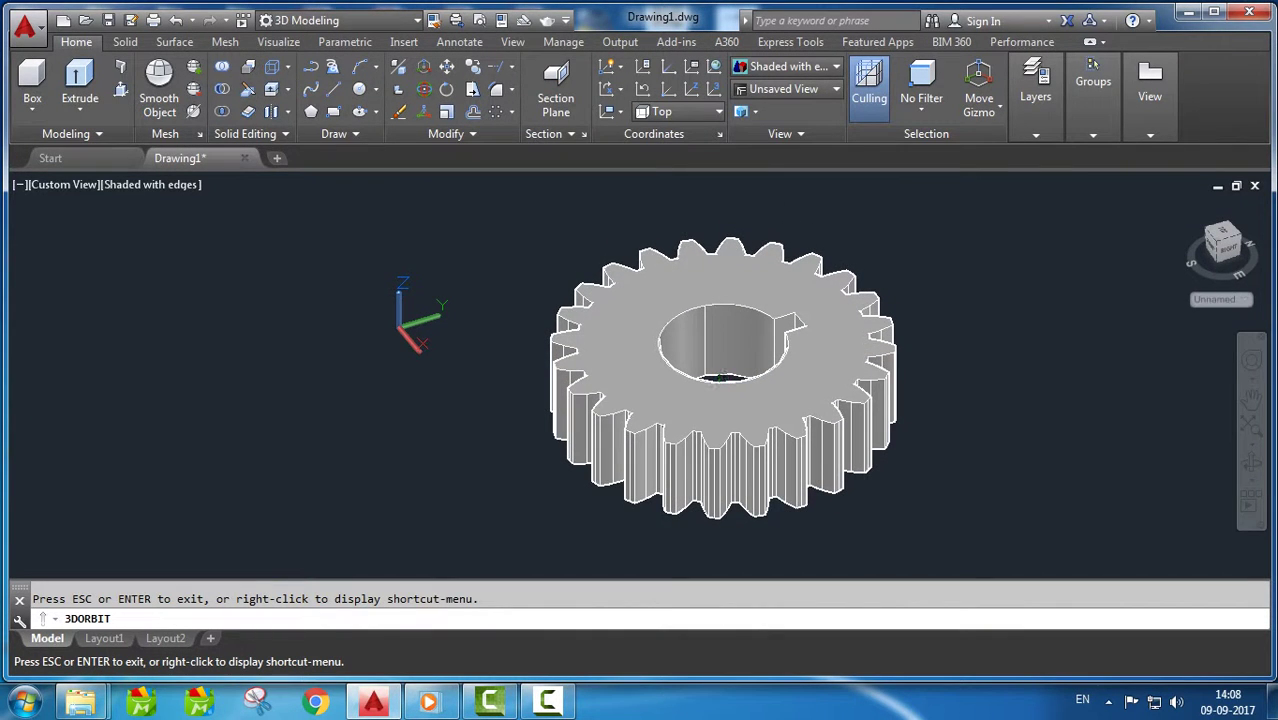
pyautogui.press('Escape')
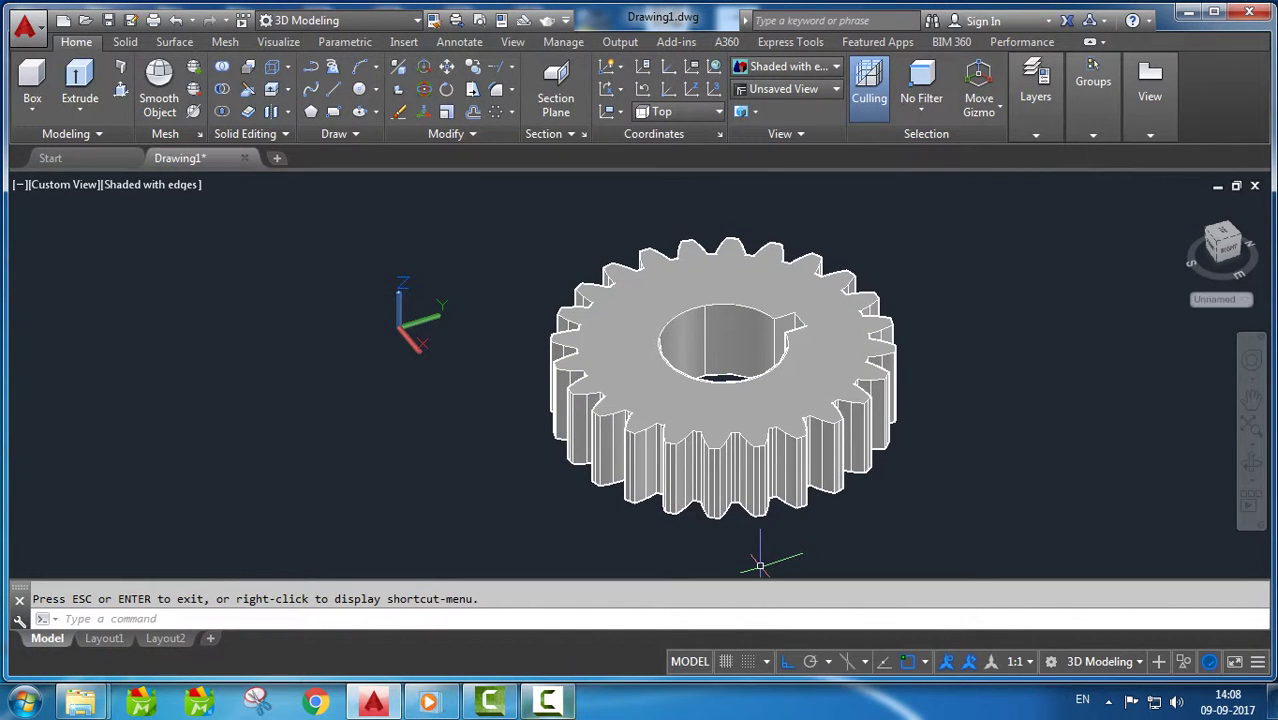